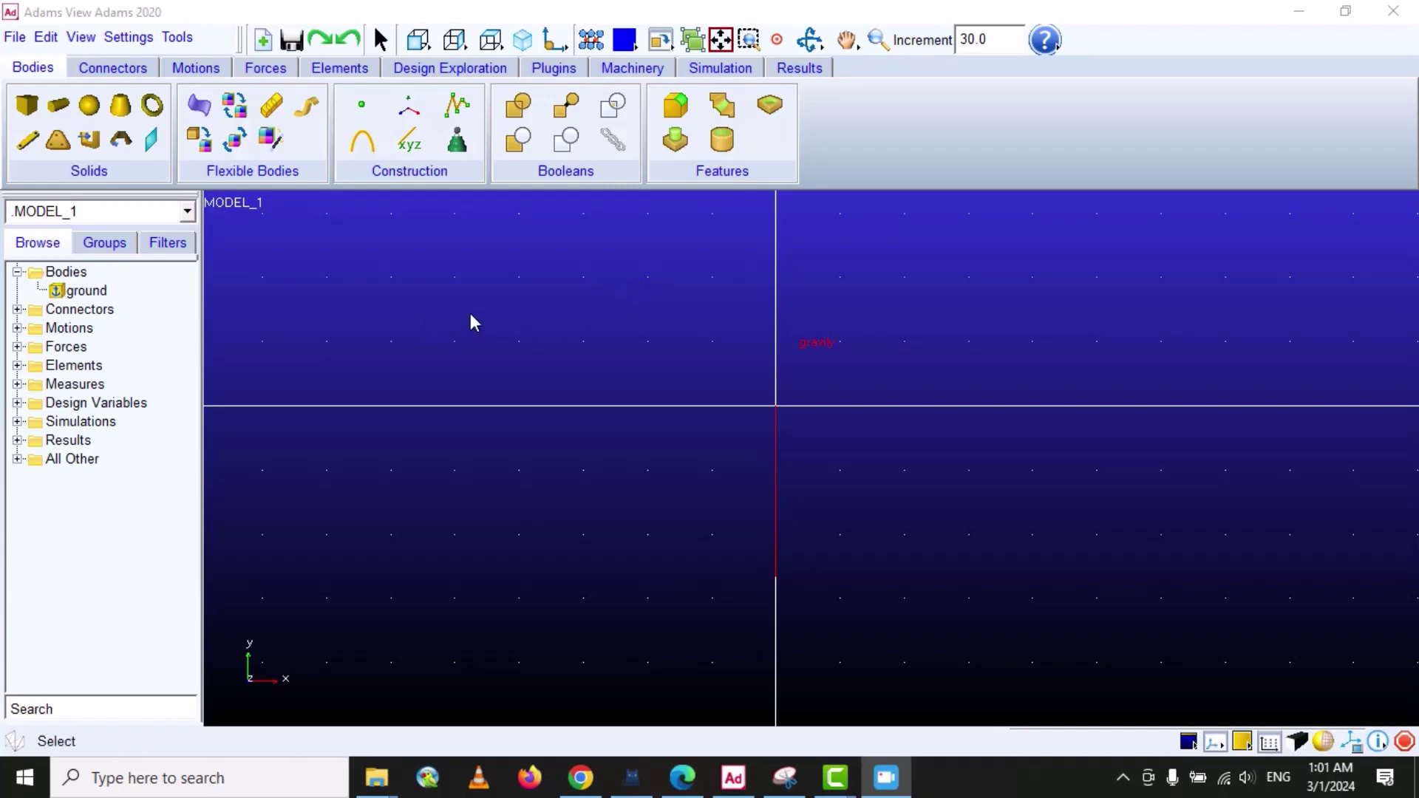
Create a new-part box 20 cm long, 20 cm high and 20 cm deep, centred on the origin in the front view.
click(26, 104)
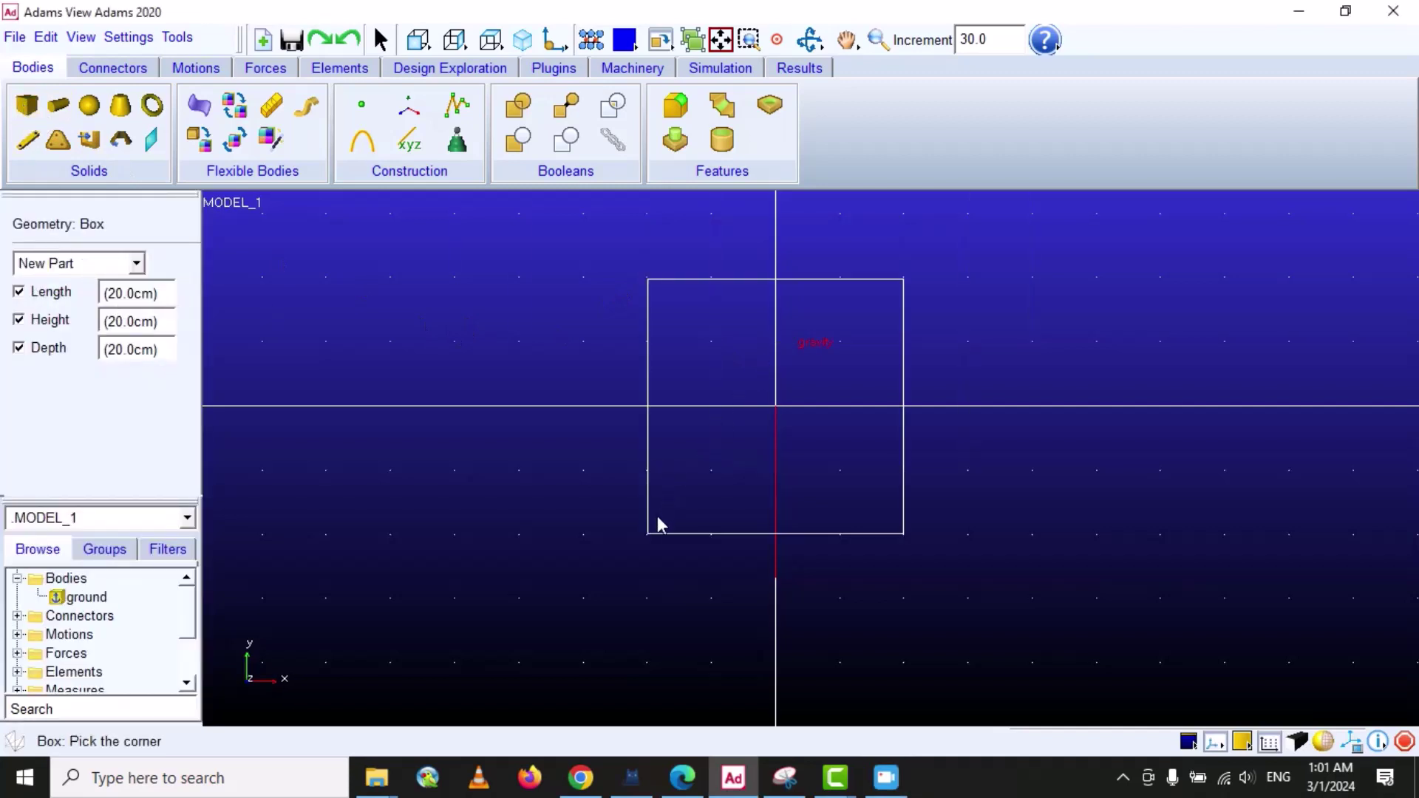
click(651, 526)
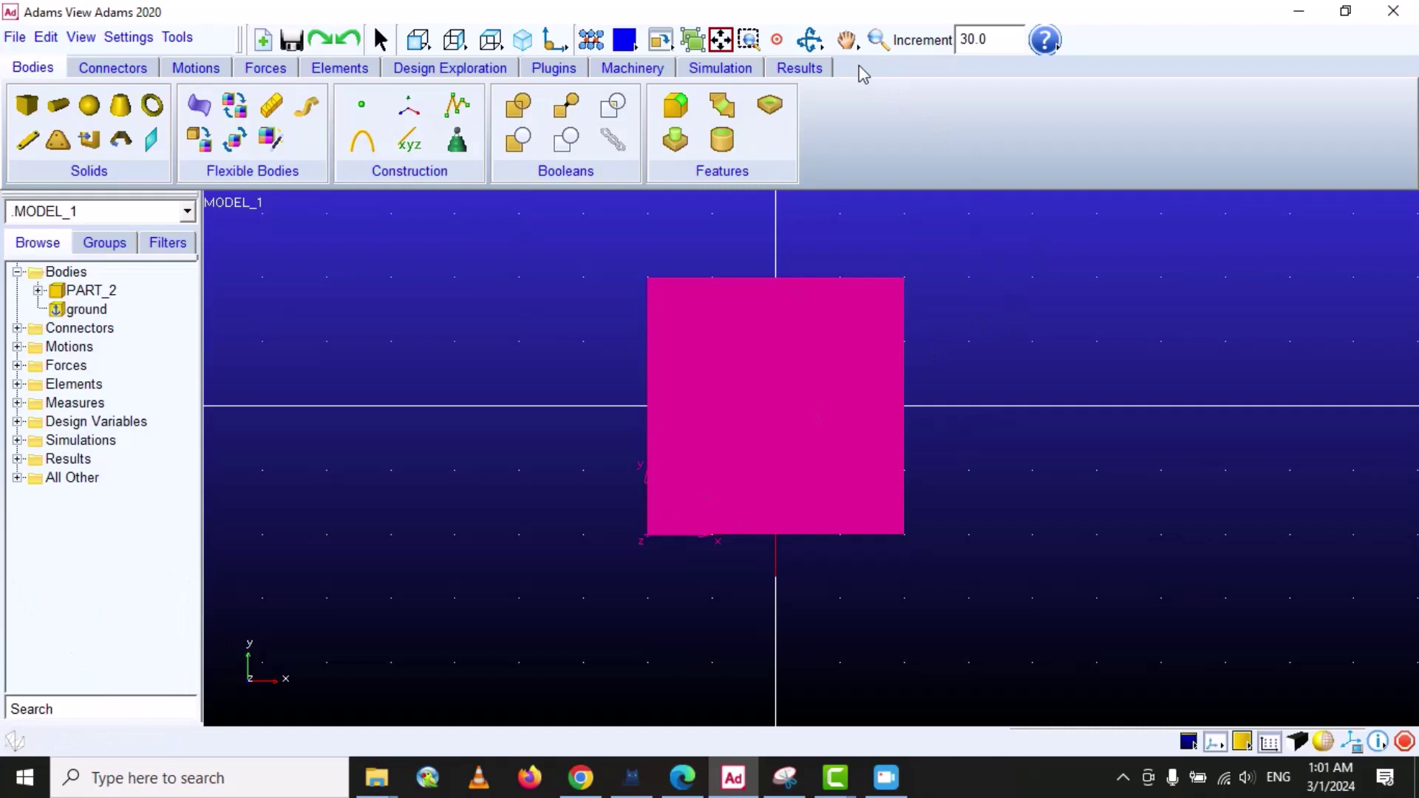
Fillet the edges around the box's top face with a 1 cm radius.
click(809, 40)
drag(881, 266, 1001, 315)
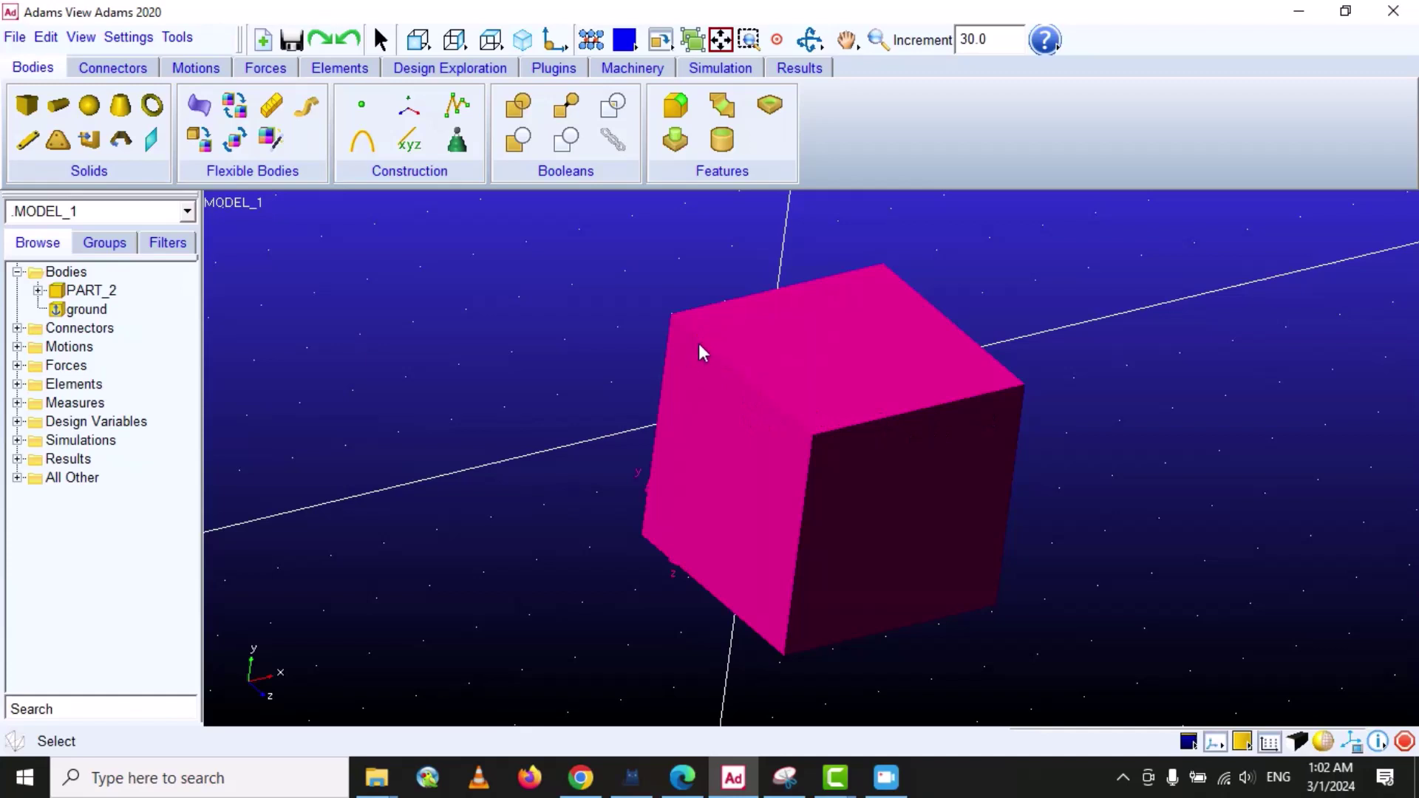
click(674, 108)
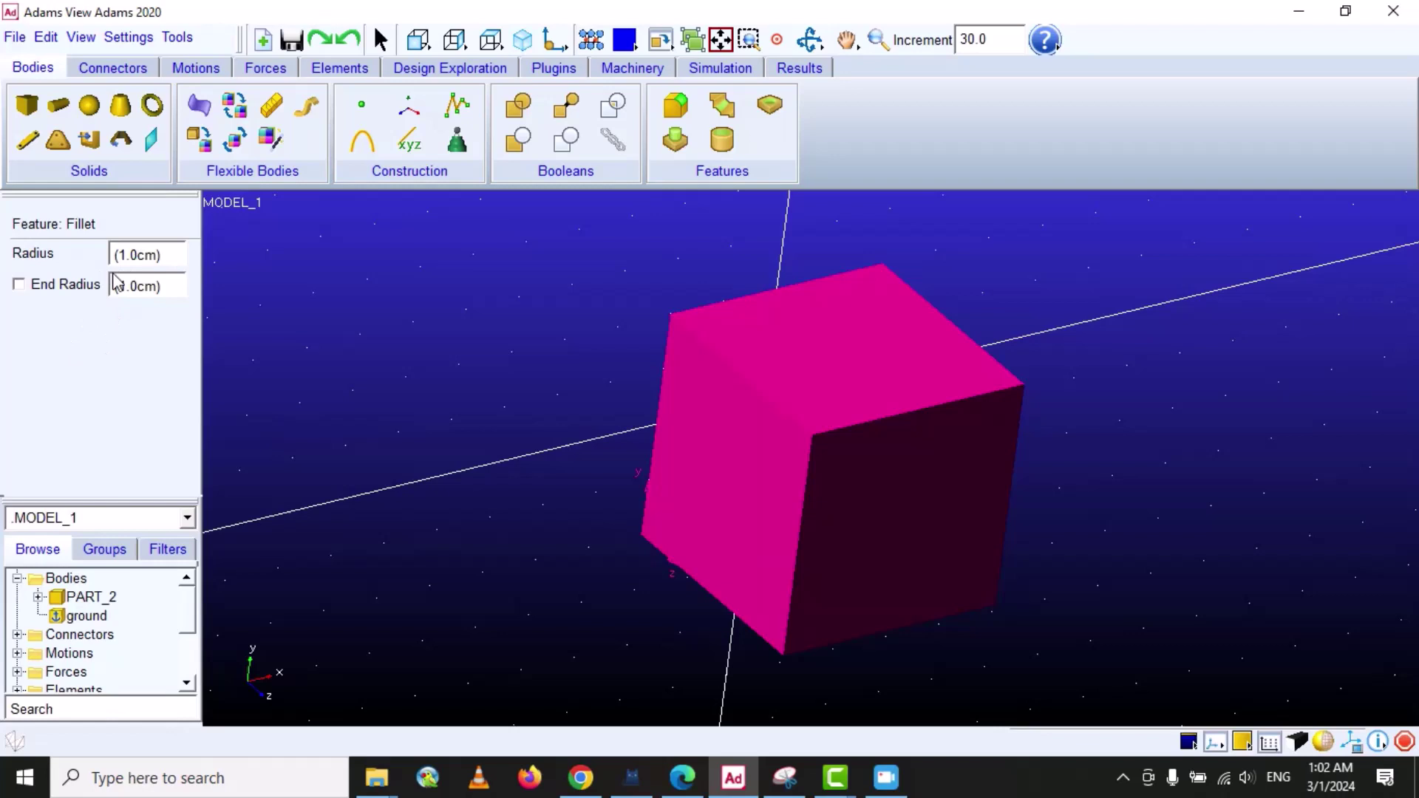
click(756, 393)
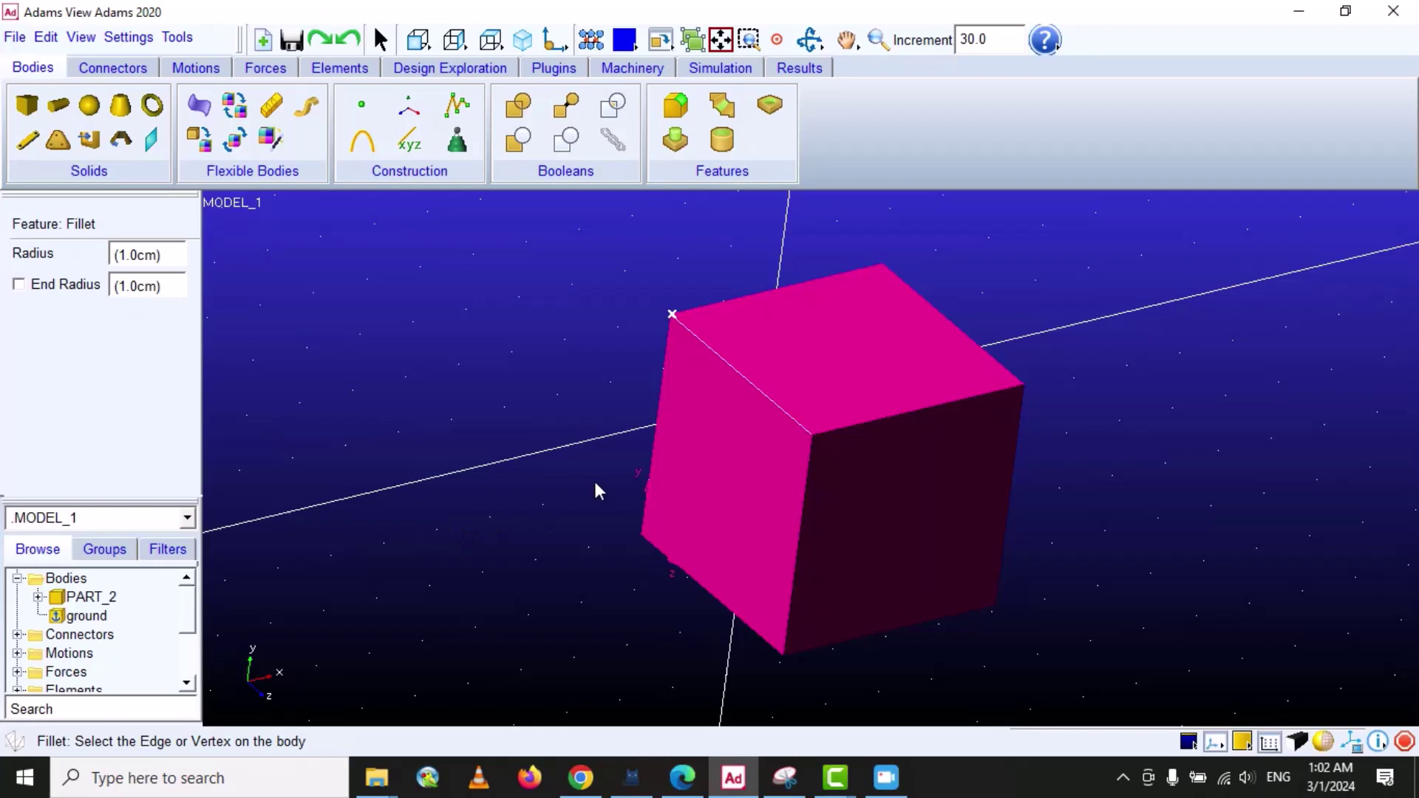
click(722, 359)
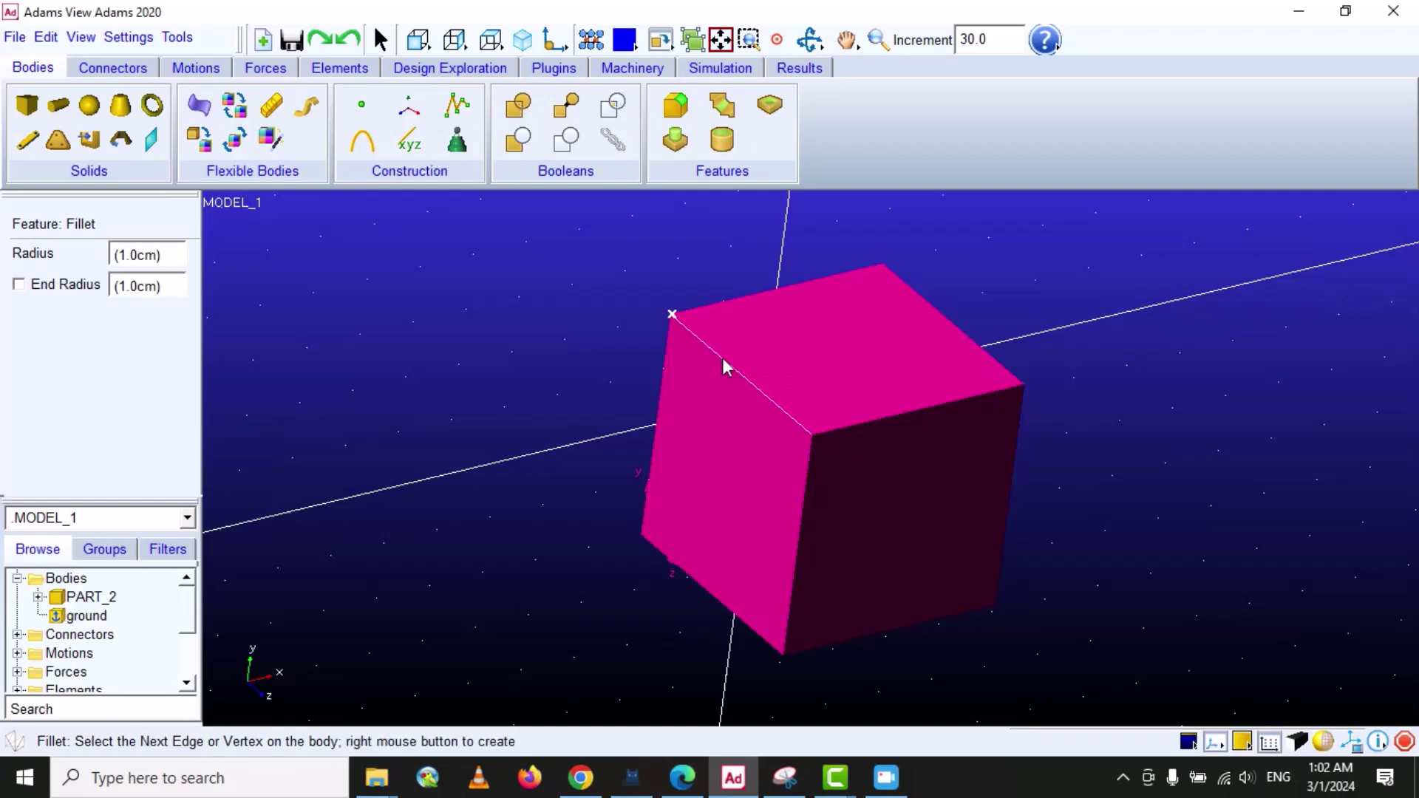
click(918, 410)
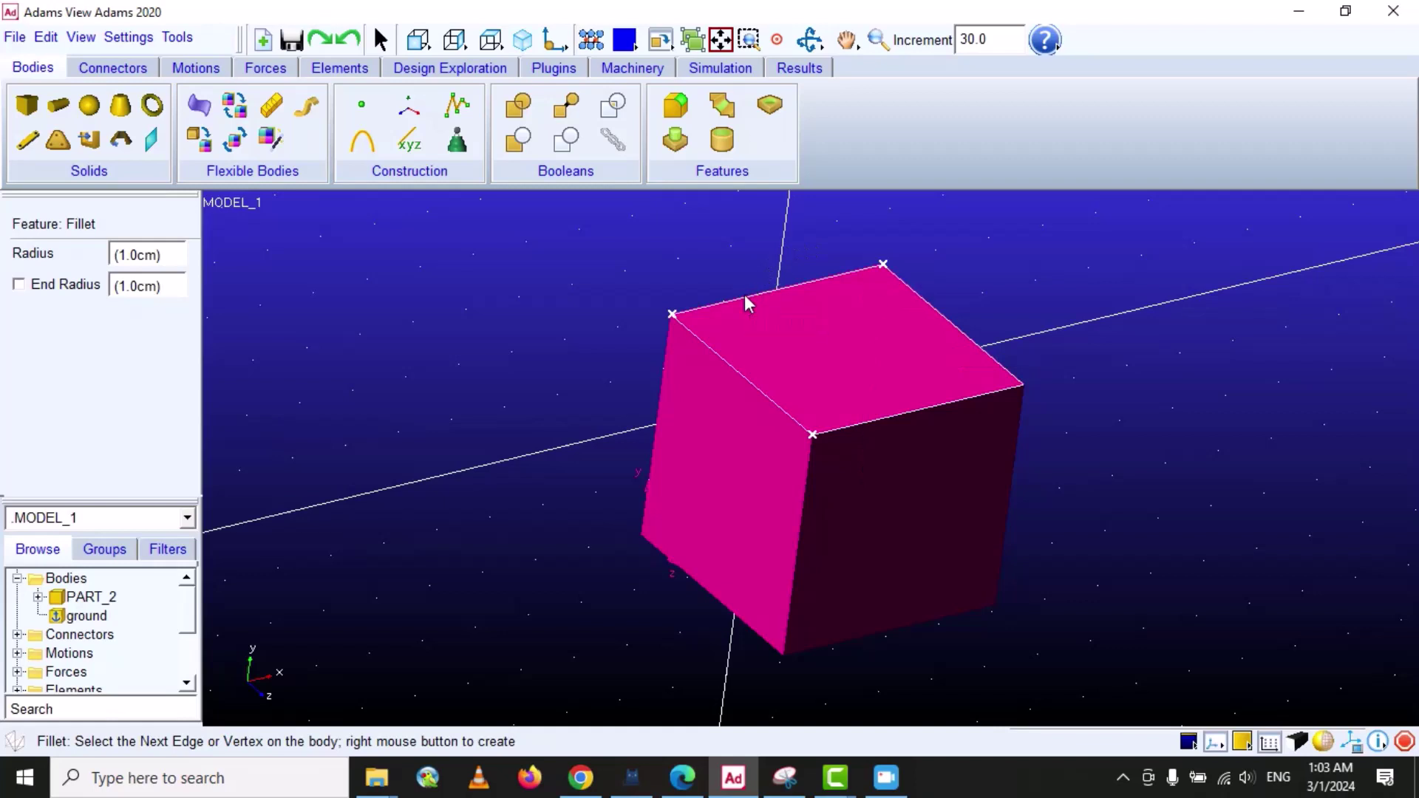
right_click(460, 320)
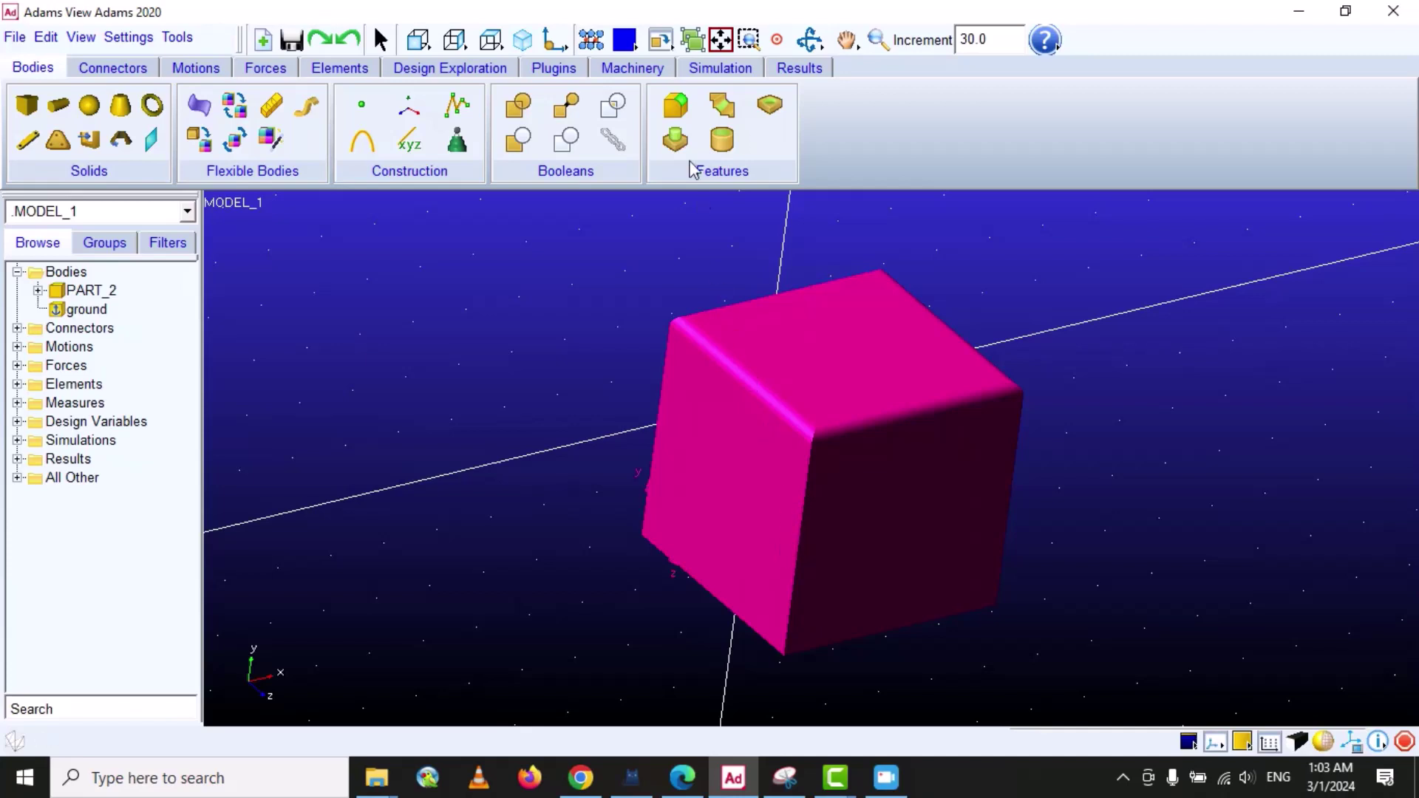
Fillet the two vertical edges of the box's dark front face with a 3 cm radius.
click(672, 107)
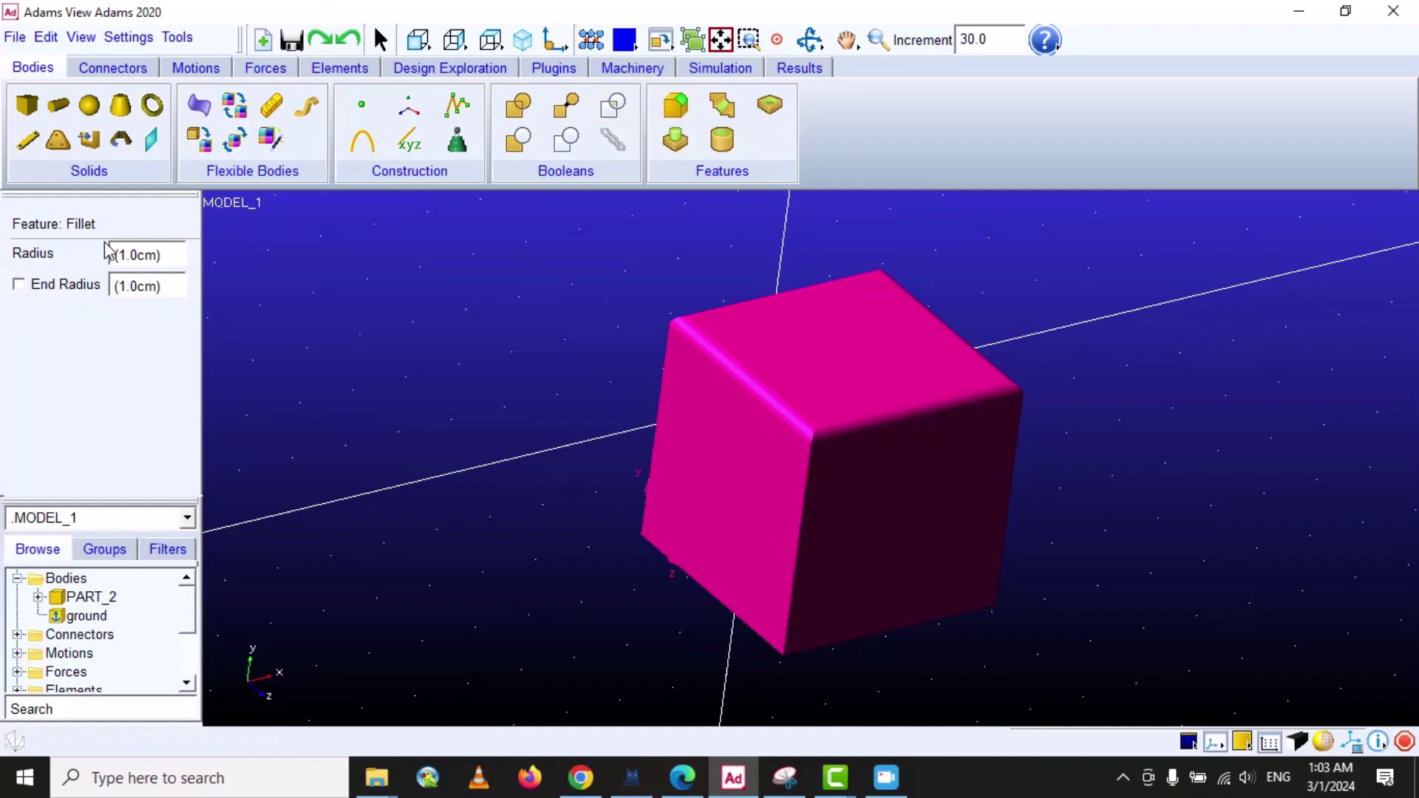
drag(119, 255, 130, 256)
text(2)
drag(130, 256, 122, 259)
text(3)
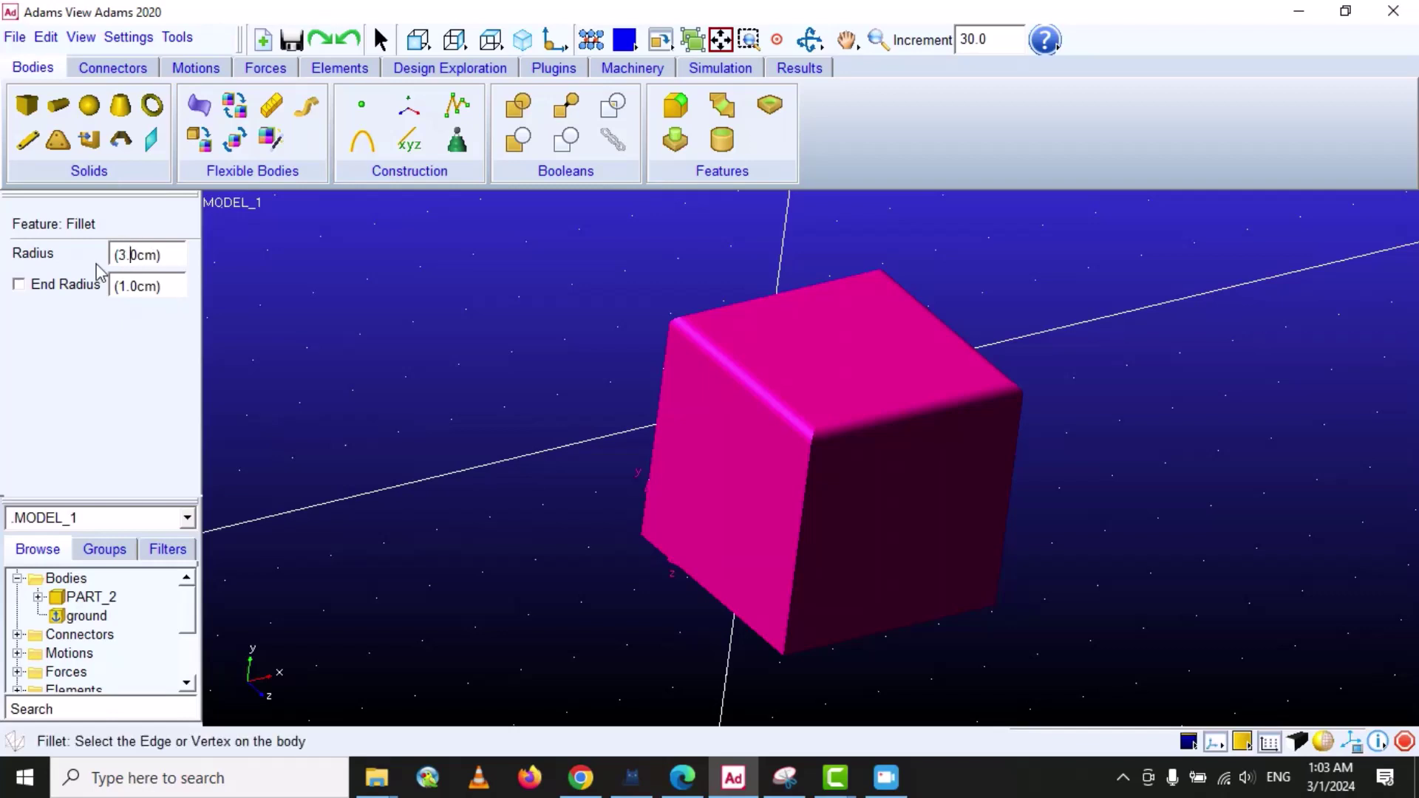
click(802, 521)
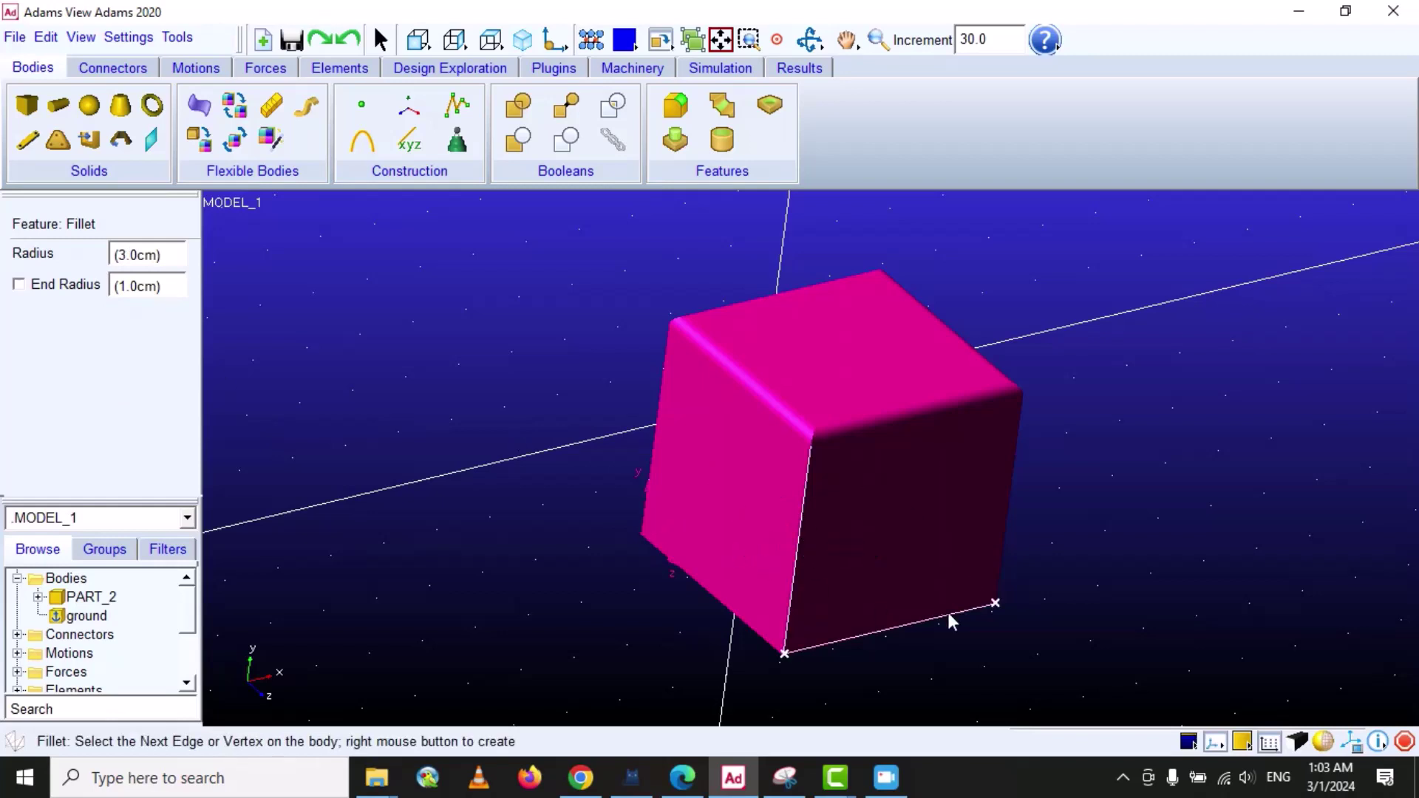
click(1013, 453)
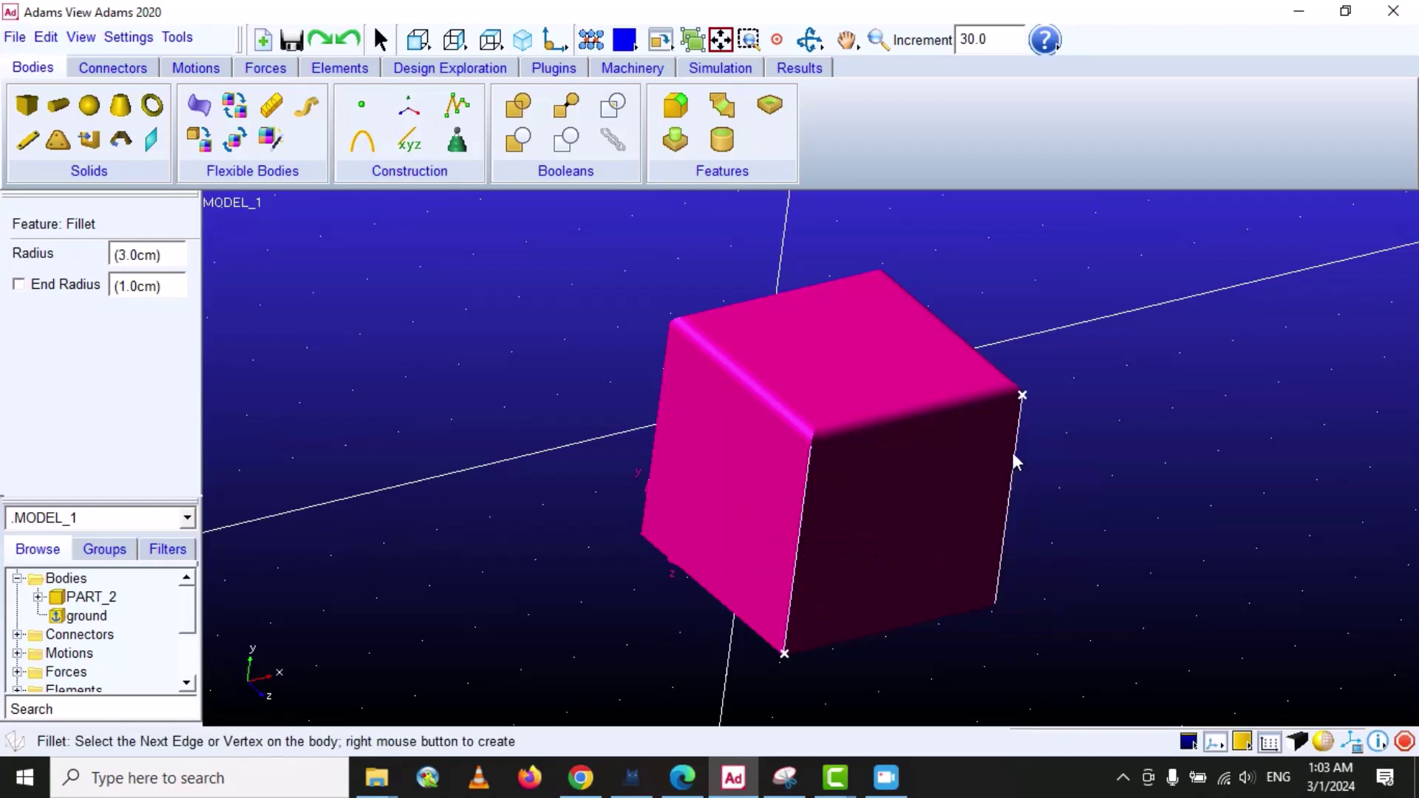
right_click(1081, 374)
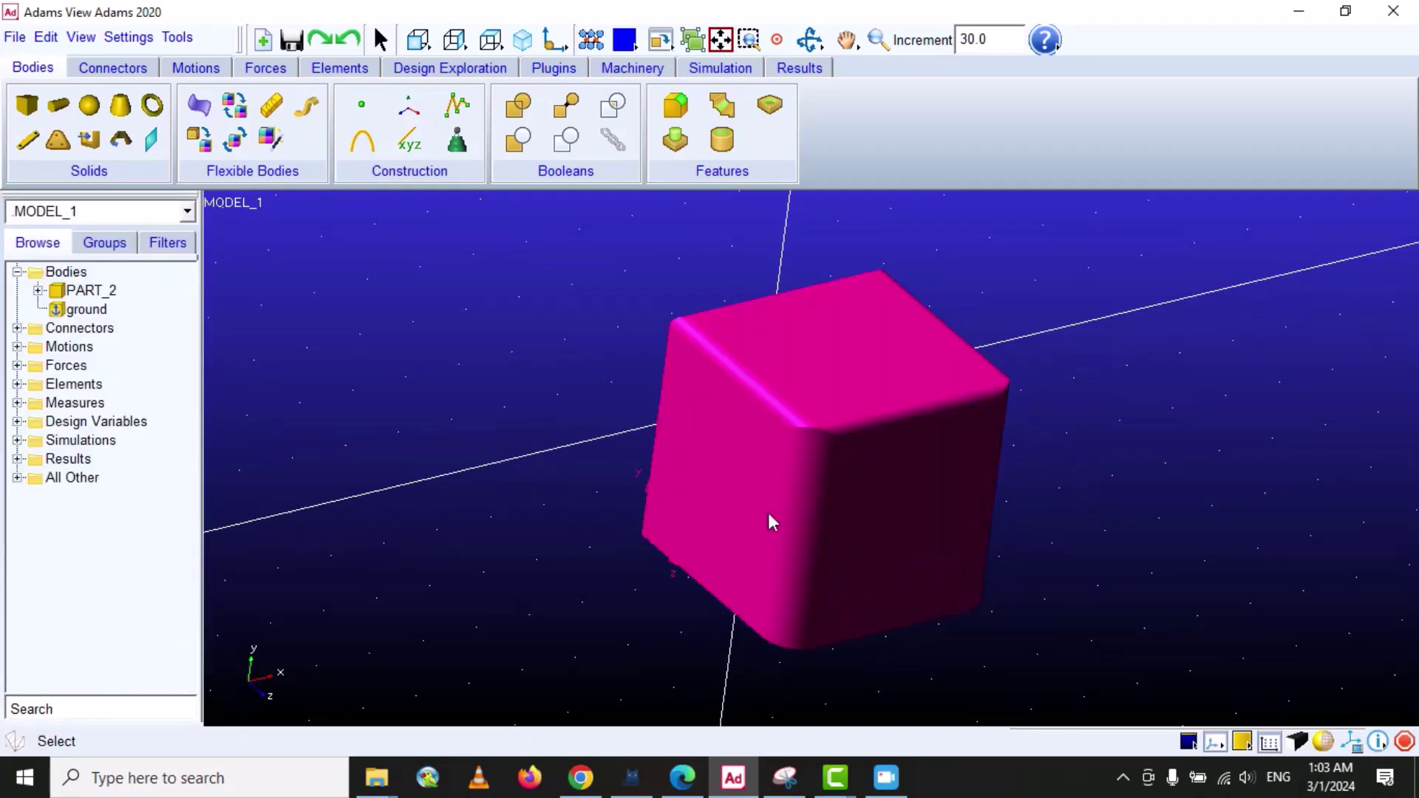
Examine the filleted edges up close and the underside of the box from different angles.
click(877, 40)
mouse_move(821, 458)
mouse_down()
mouse_move(820, 409)
mouse_move(817, 441)
mouse_up()
click(809, 39)
drag(836, 355, 697, 405)
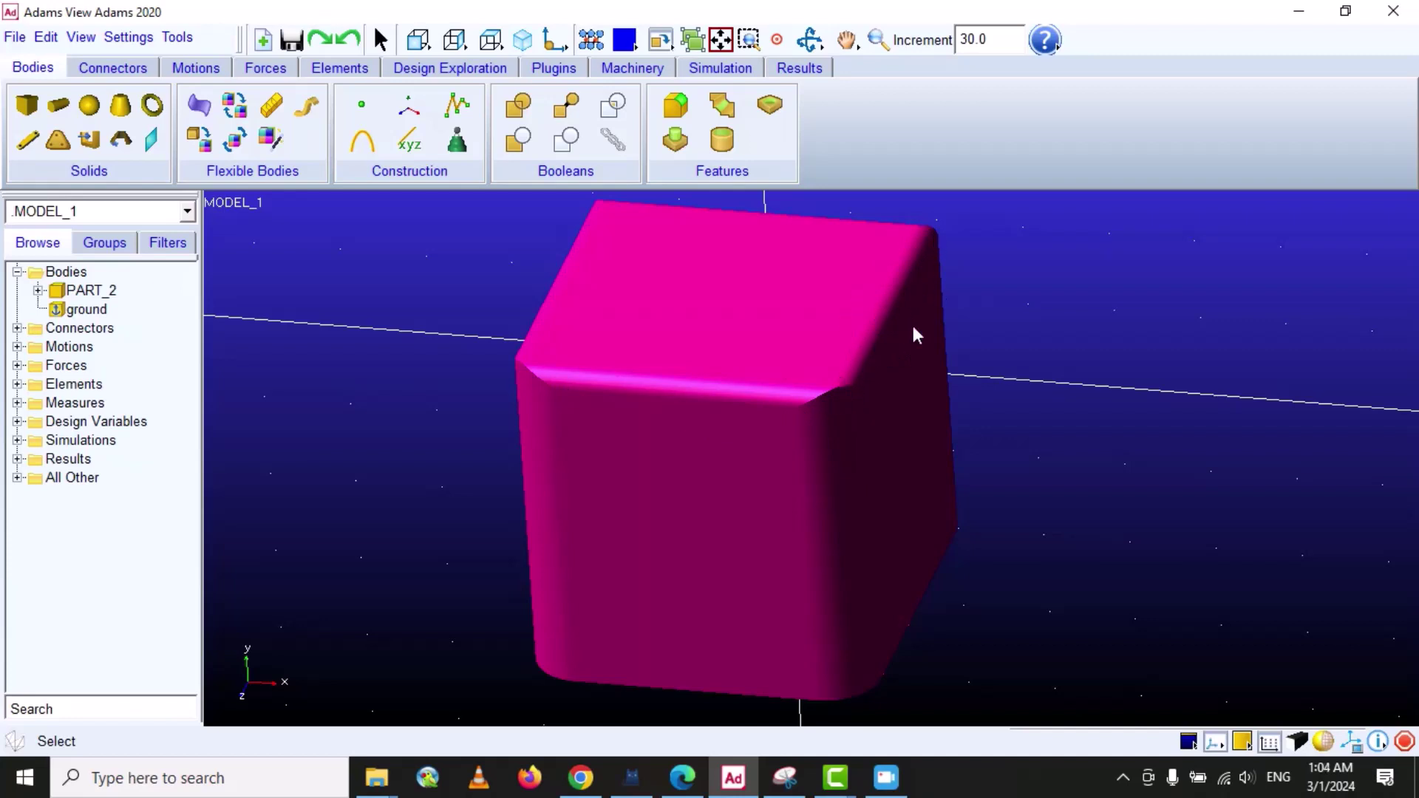
click(810, 39)
drag(883, 325, 738, 228)
click(846, 40)
drag(808, 481, 825, 350)
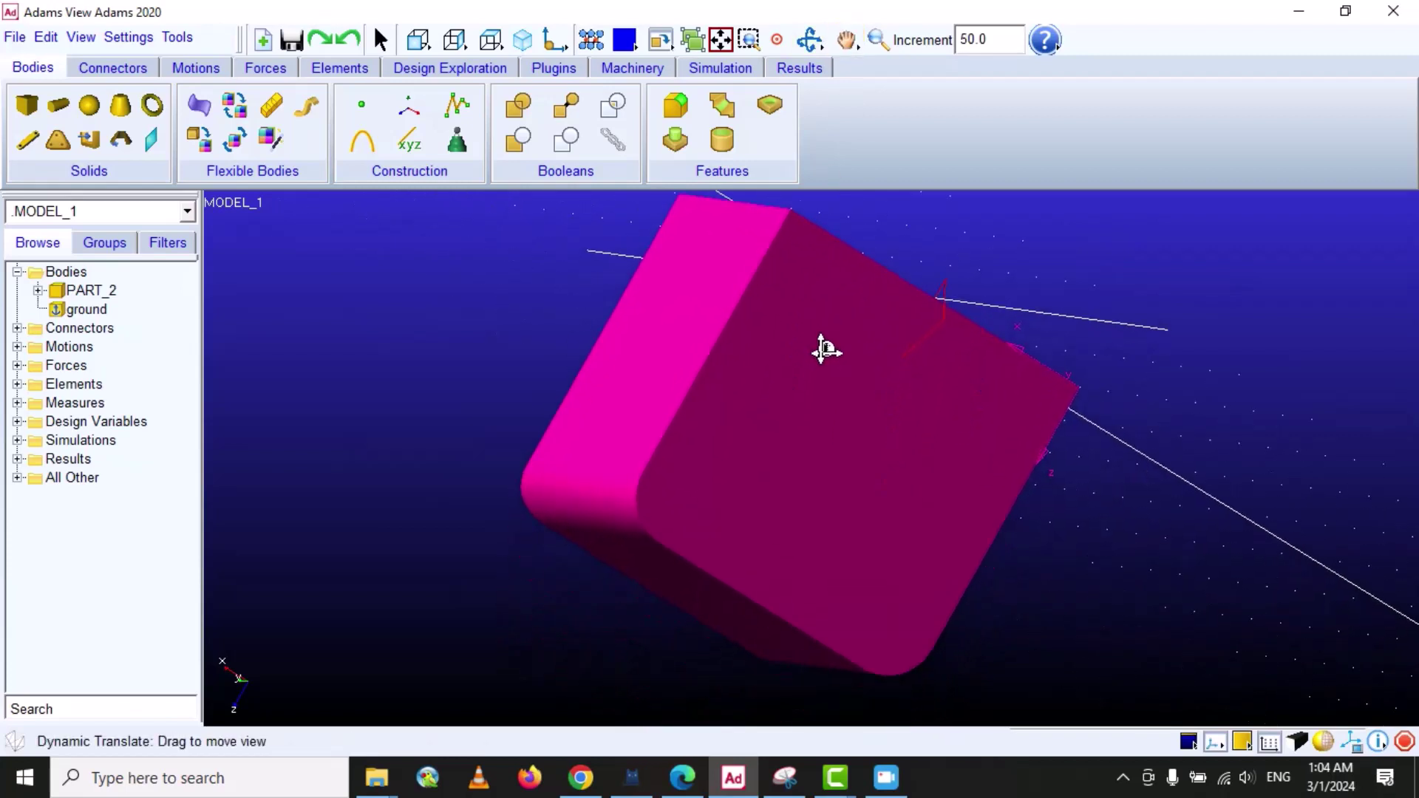
click(878, 39)
drag(884, 294, 880, 325)
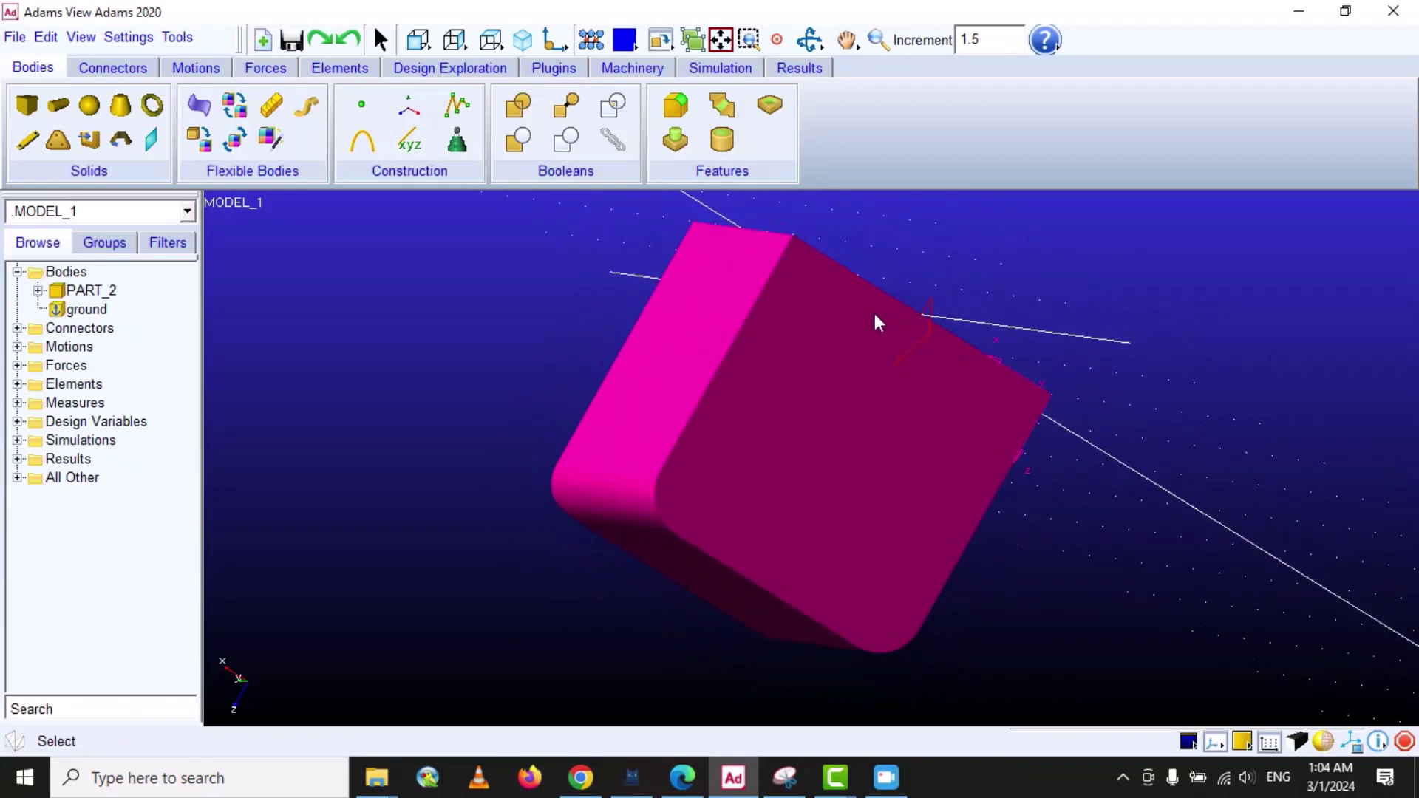
Try to chamfer the bottom face's side edges, rounded corners and front edge together with a 5 cm width.
click(722, 109)
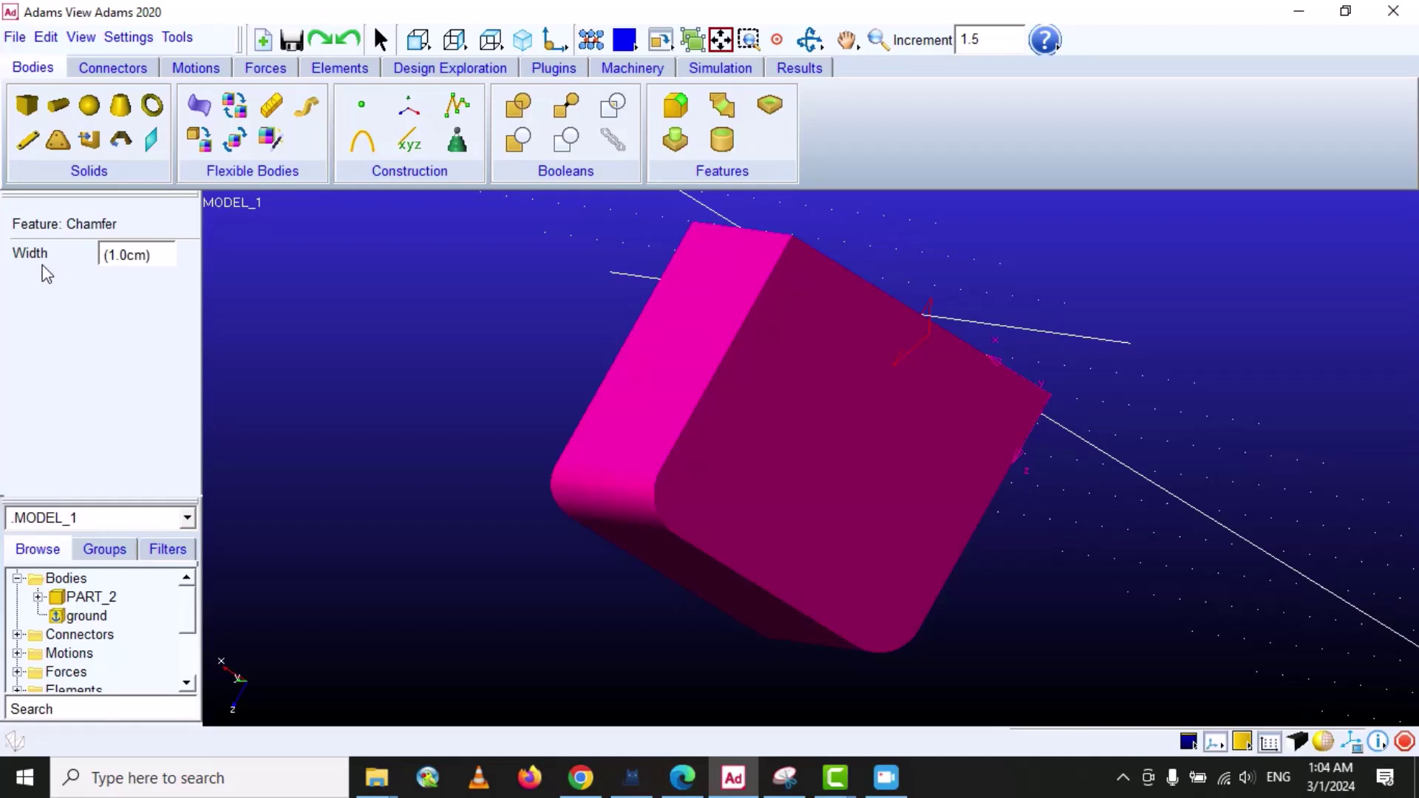
double_click(111, 255)
text(5)
click(728, 362)
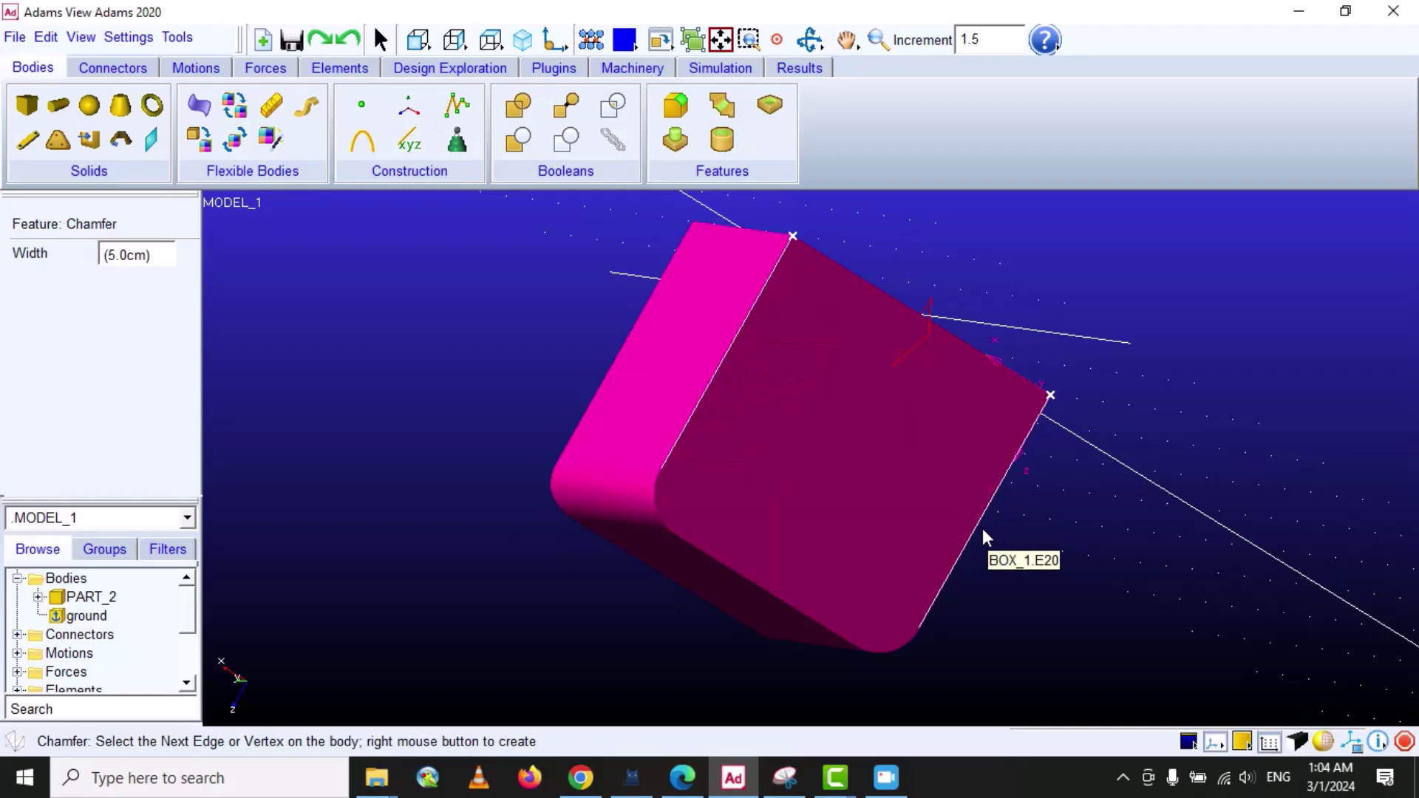
click(894, 650)
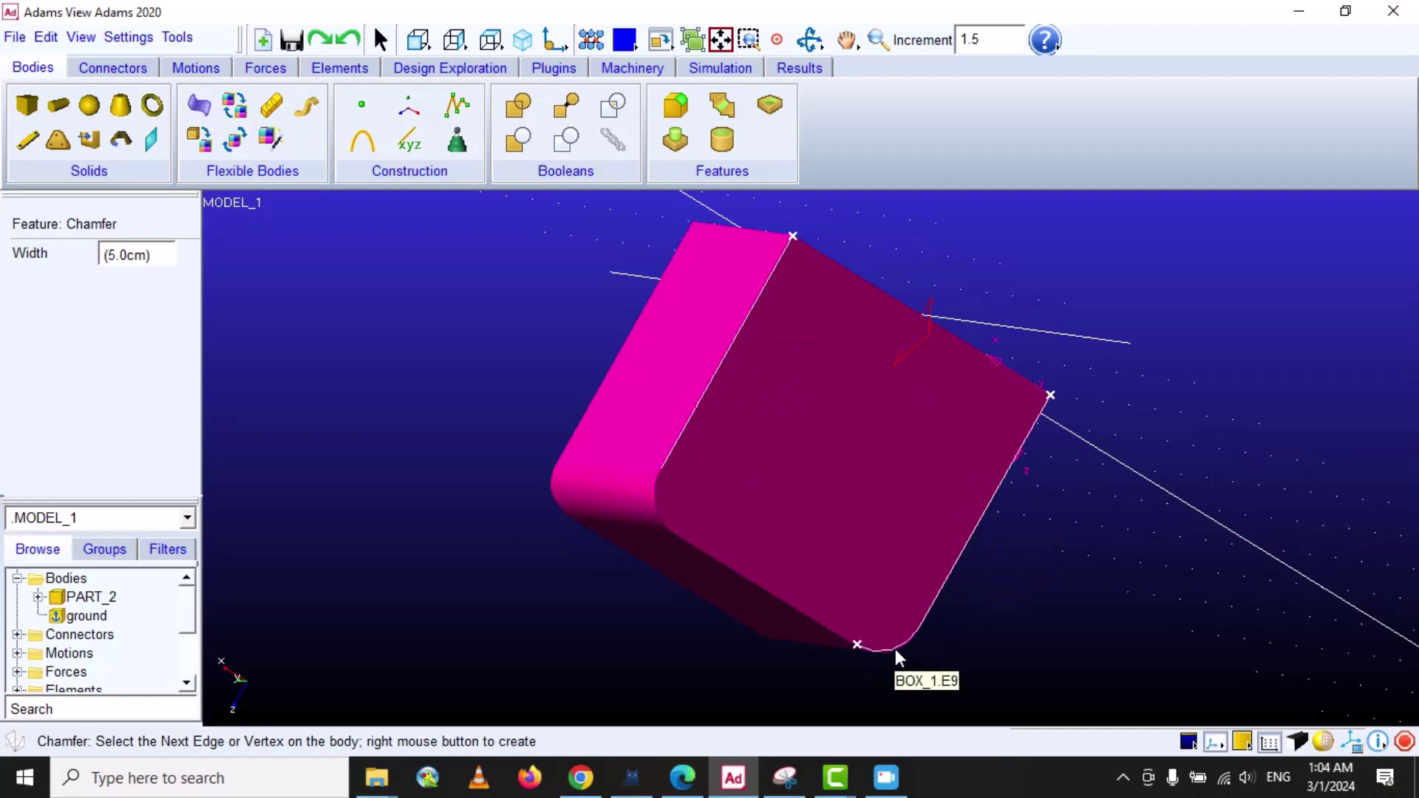
click(765, 593)
click(655, 507)
right_click(412, 346)
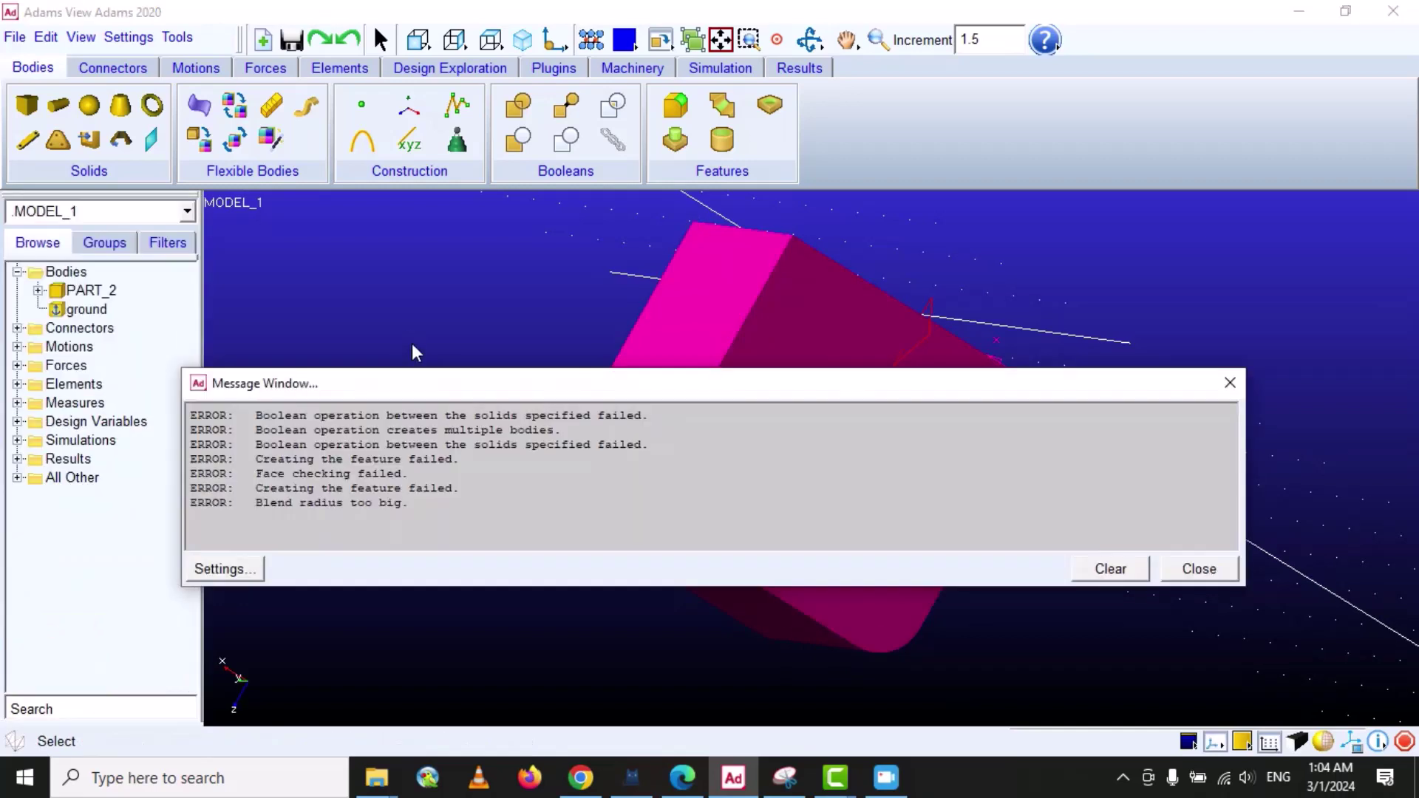
click(1228, 384)
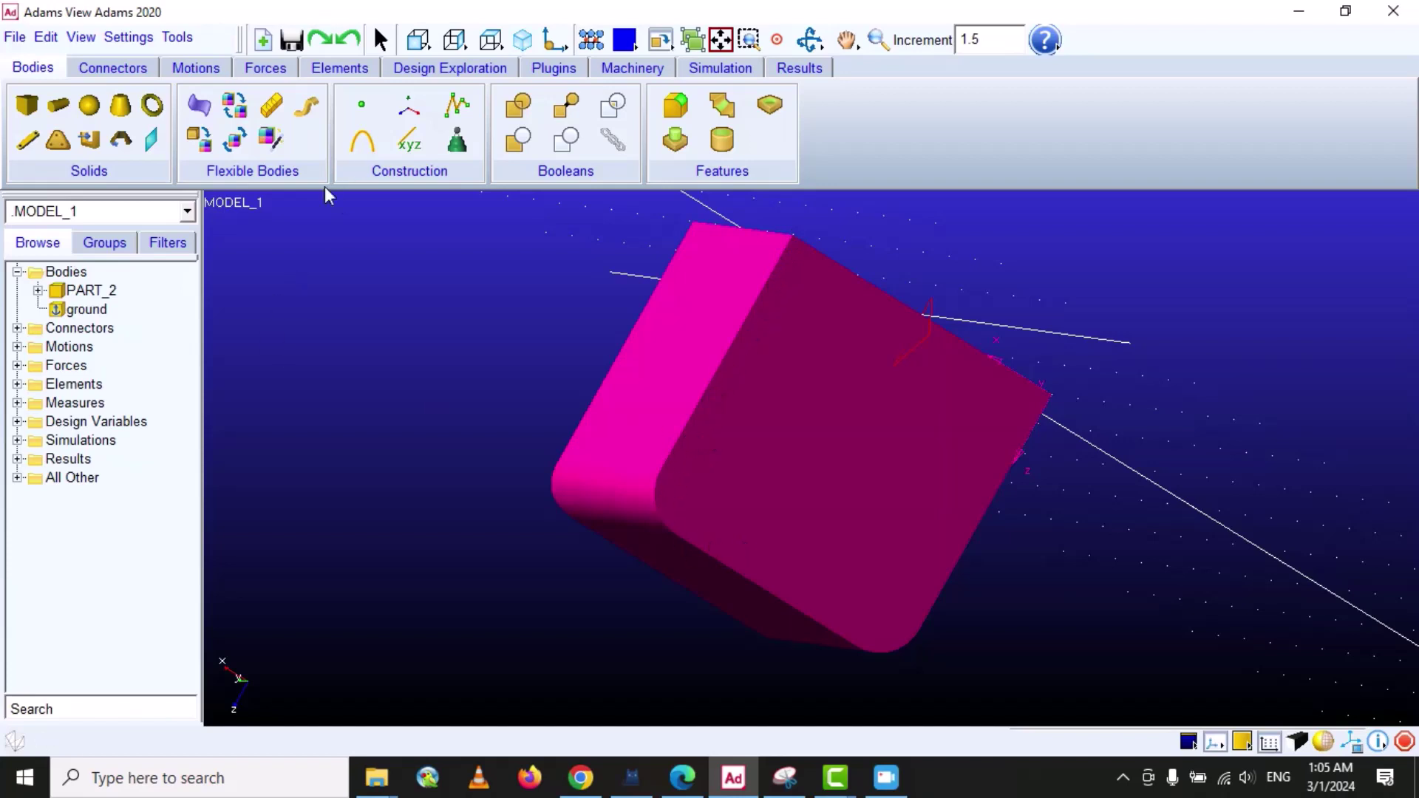
Chamfer only the two opposite straight side edges of the bottom face with a 5 cm width.
click(717, 108)
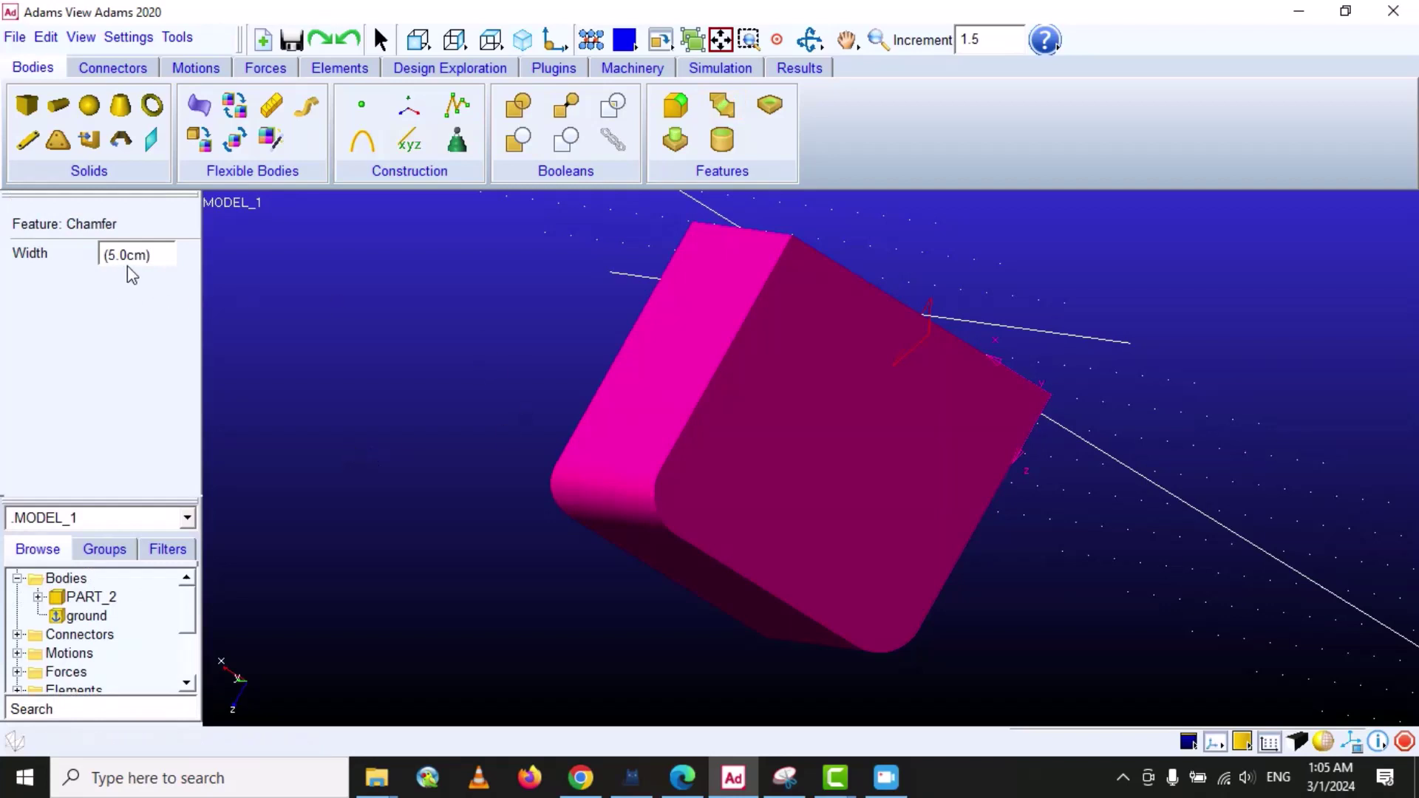
click(743, 341)
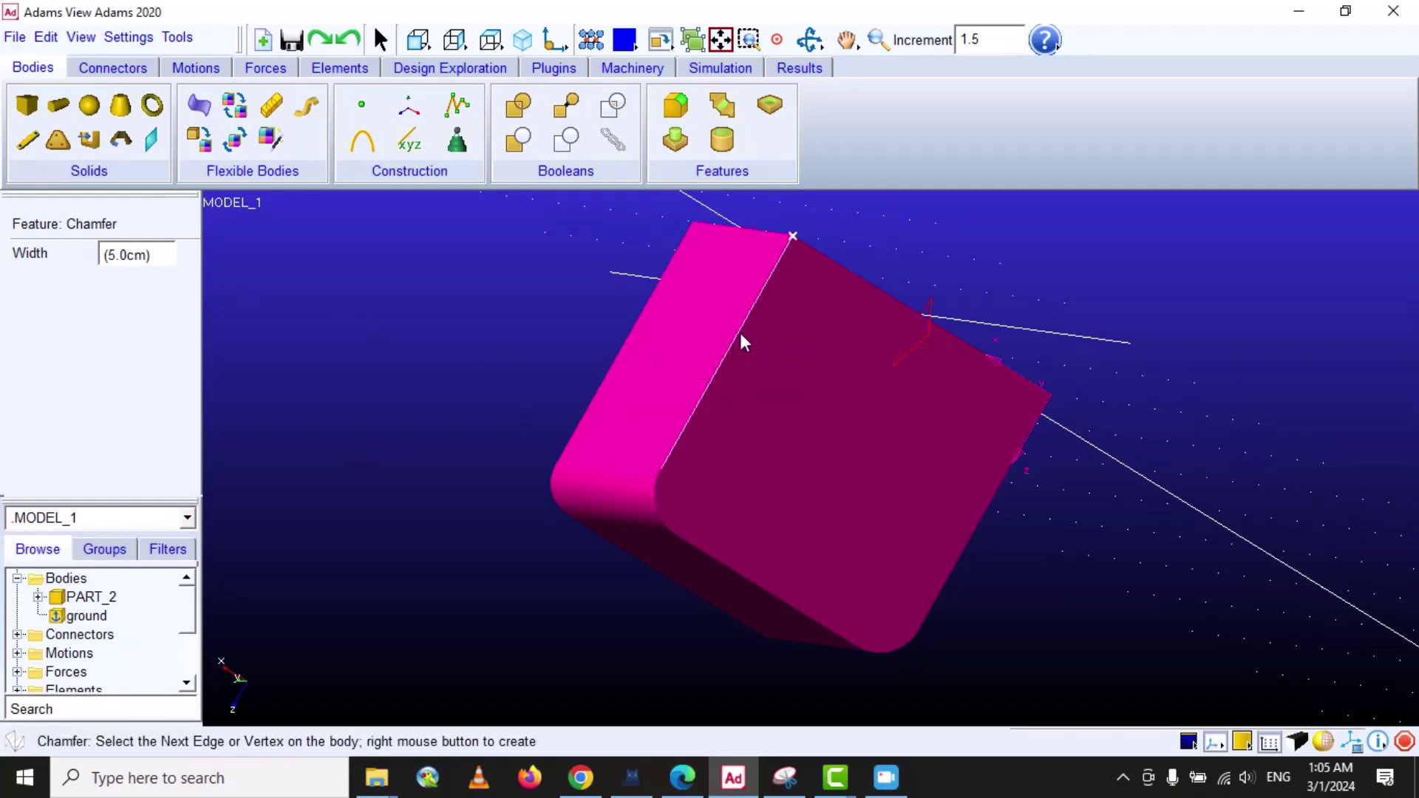
click(983, 525)
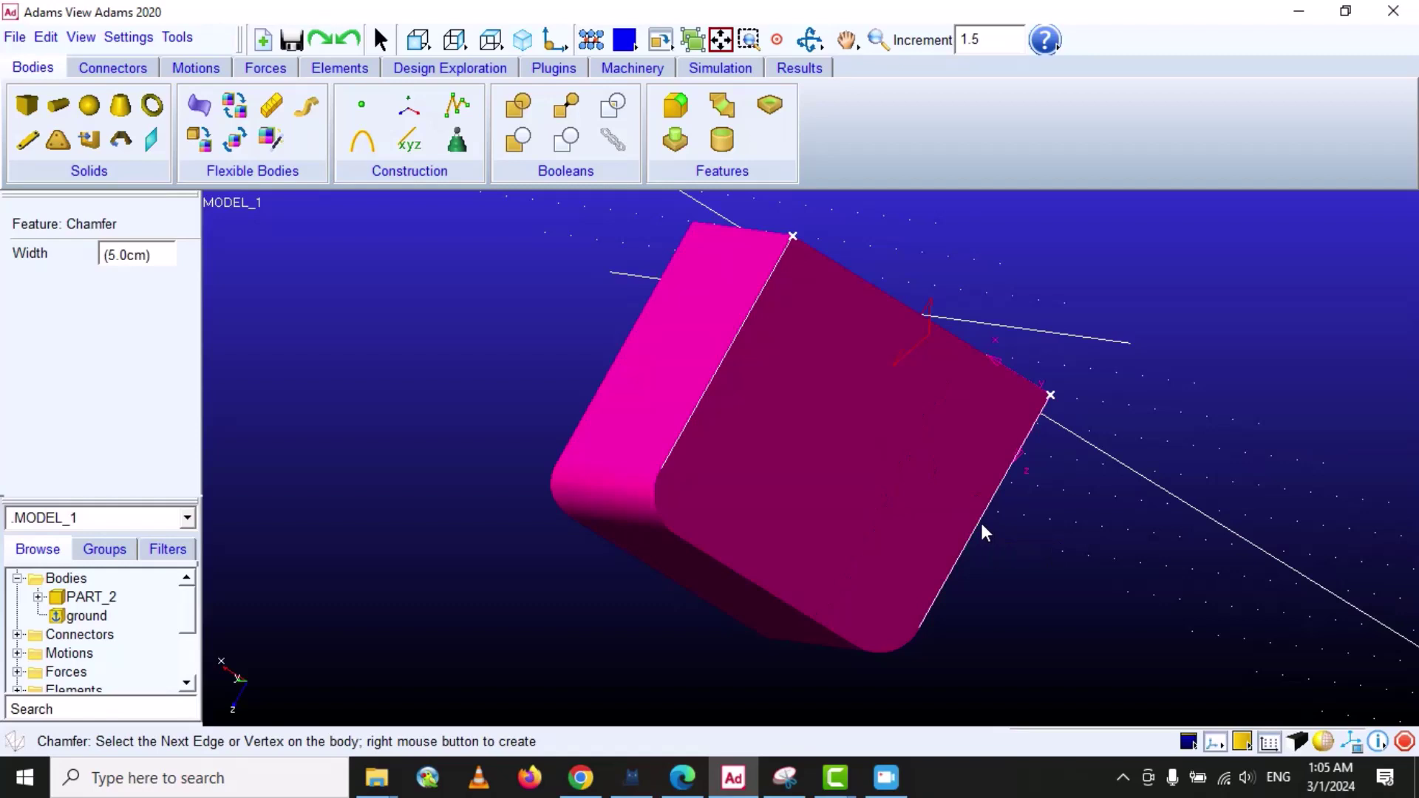
right_click(379, 310)
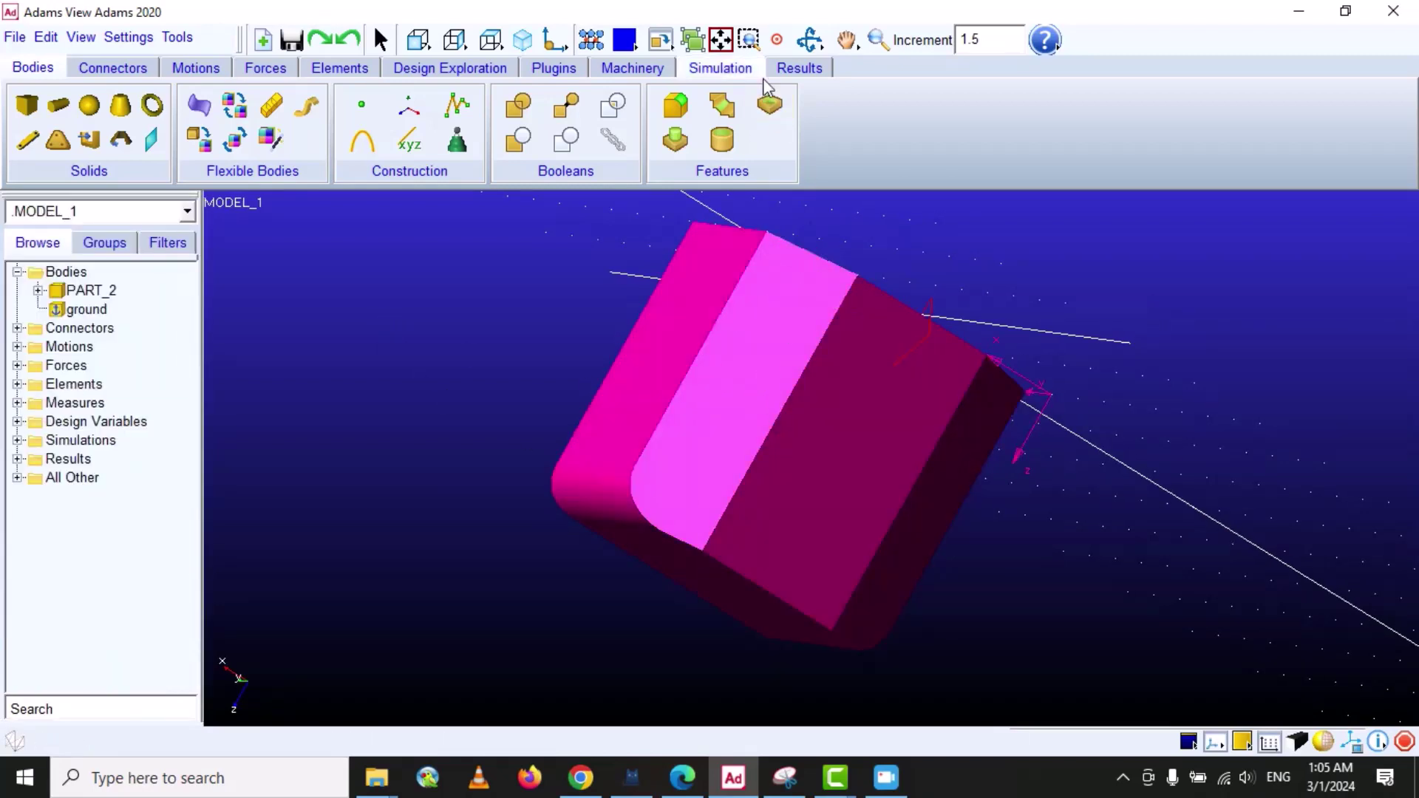
Examine the chamfered and filleted edges of the box from several sides.
click(809, 39)
drag(820, 329, 813, 473)
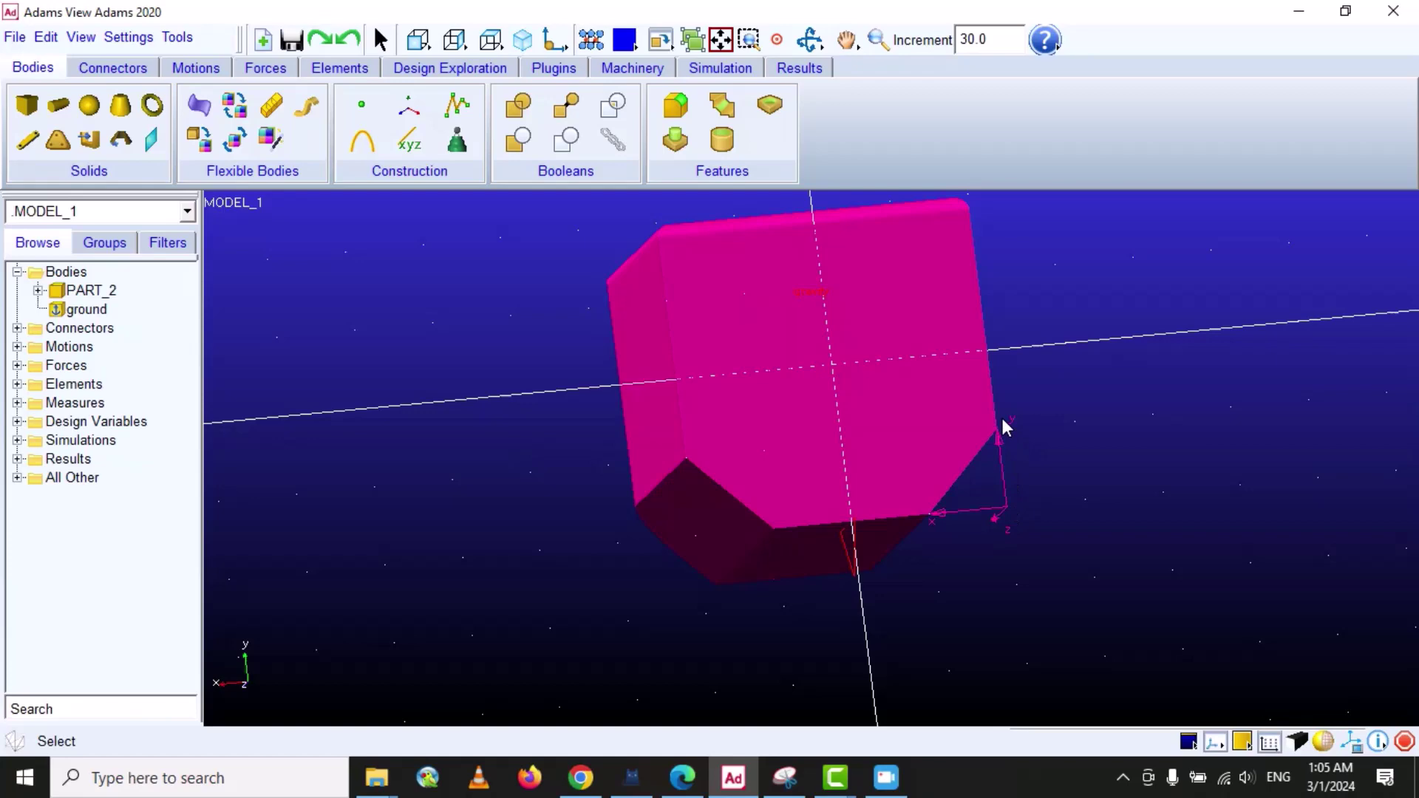
click(810, 39)
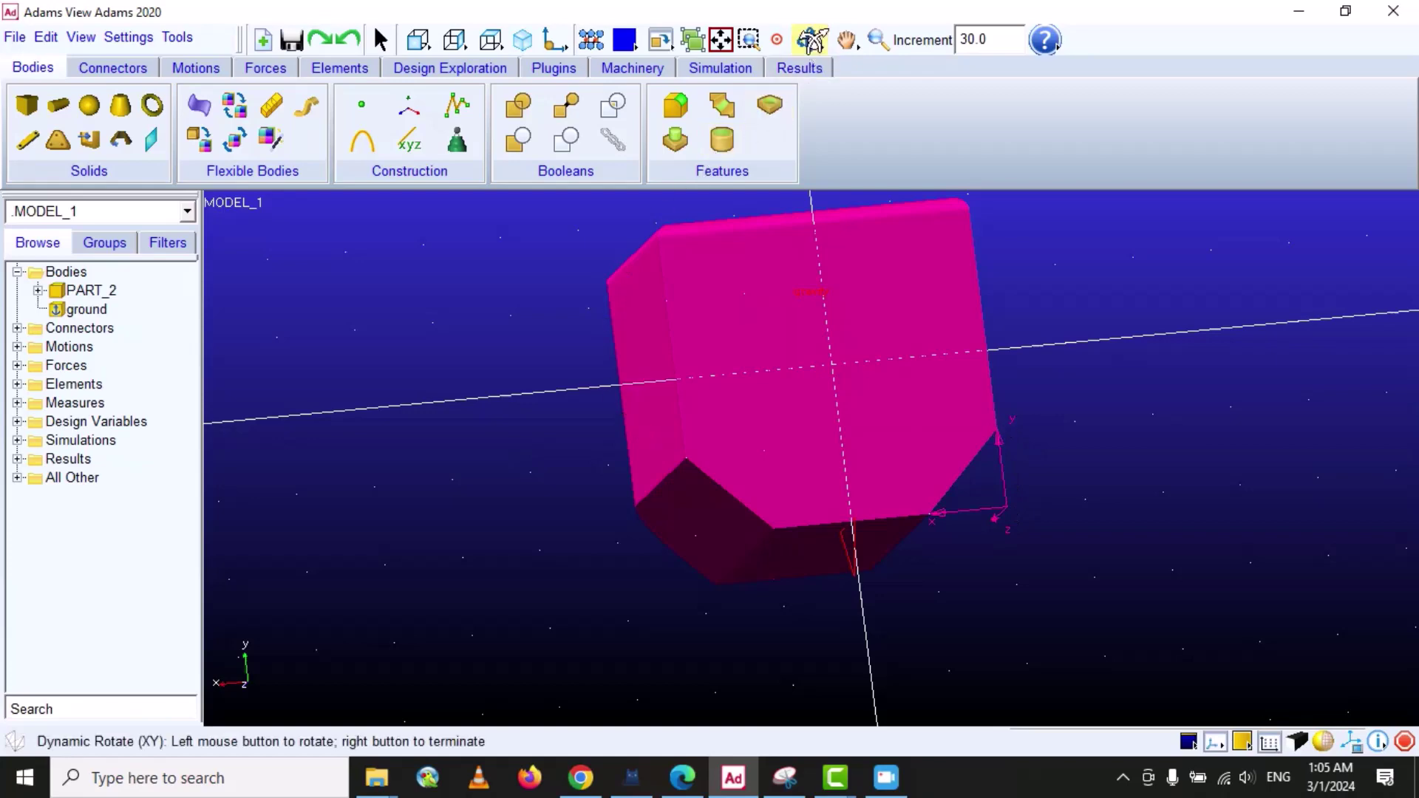
drag(823, 433, 1191, 459)
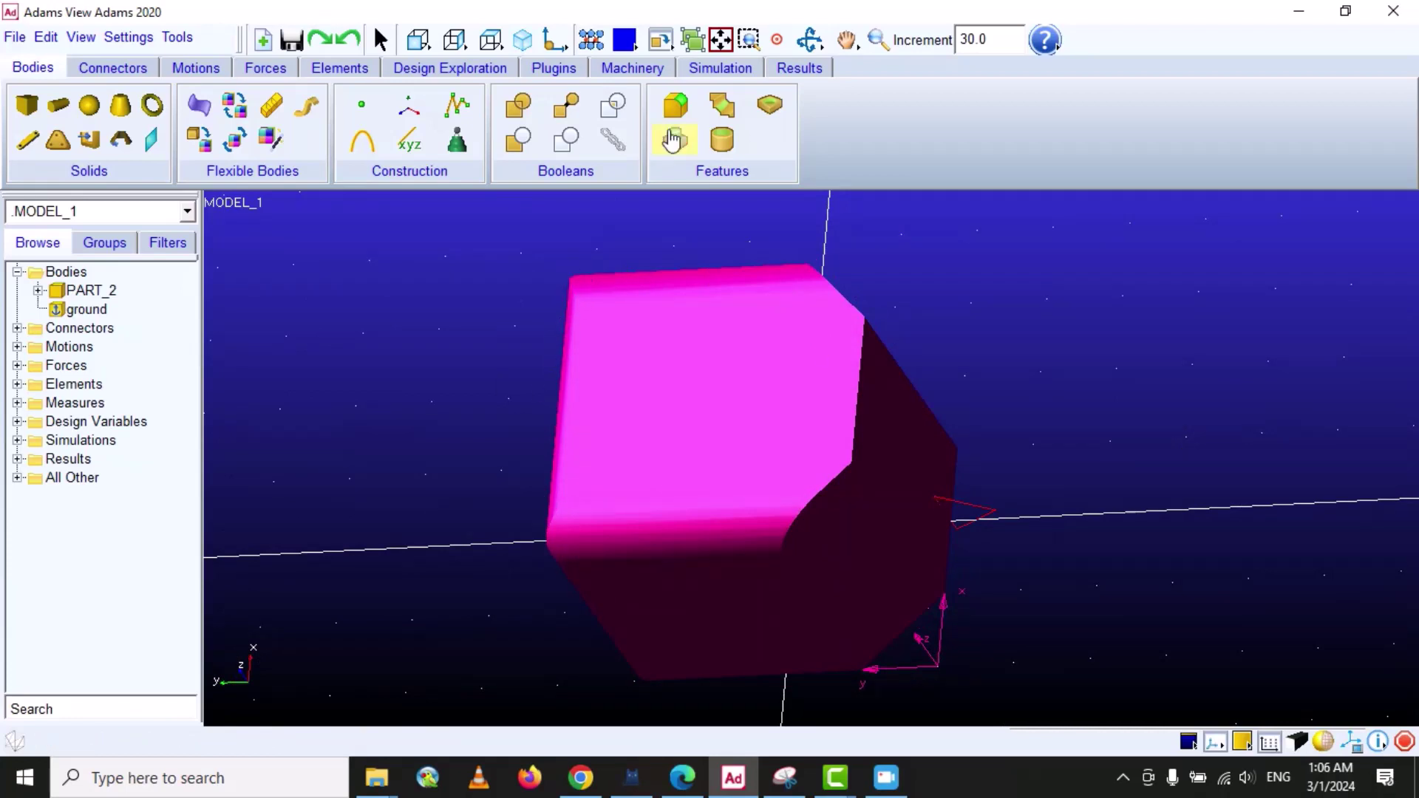
click(810, 40)
drag(703, 197, 817, 333)
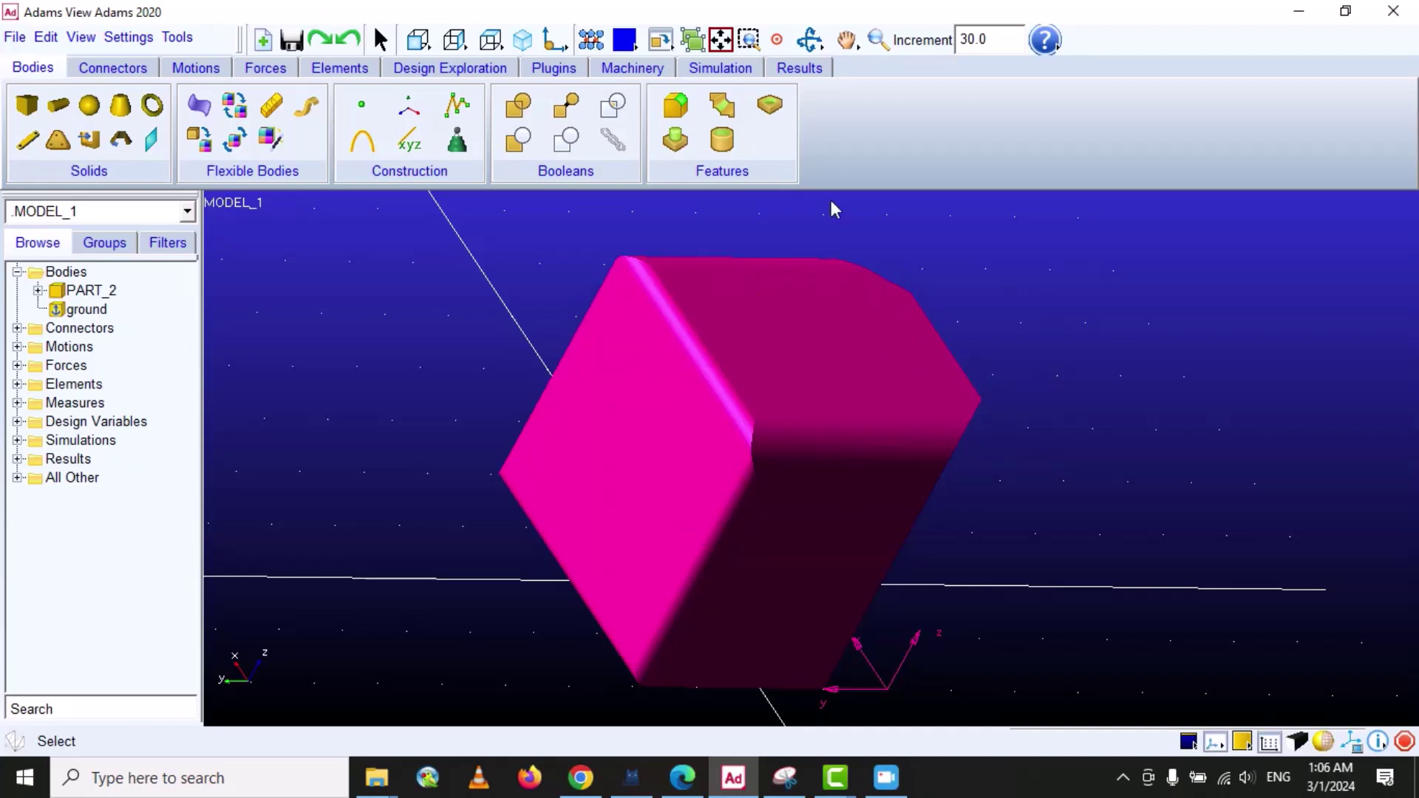
click(810, 39)
drag(822, 190, 731, 263)
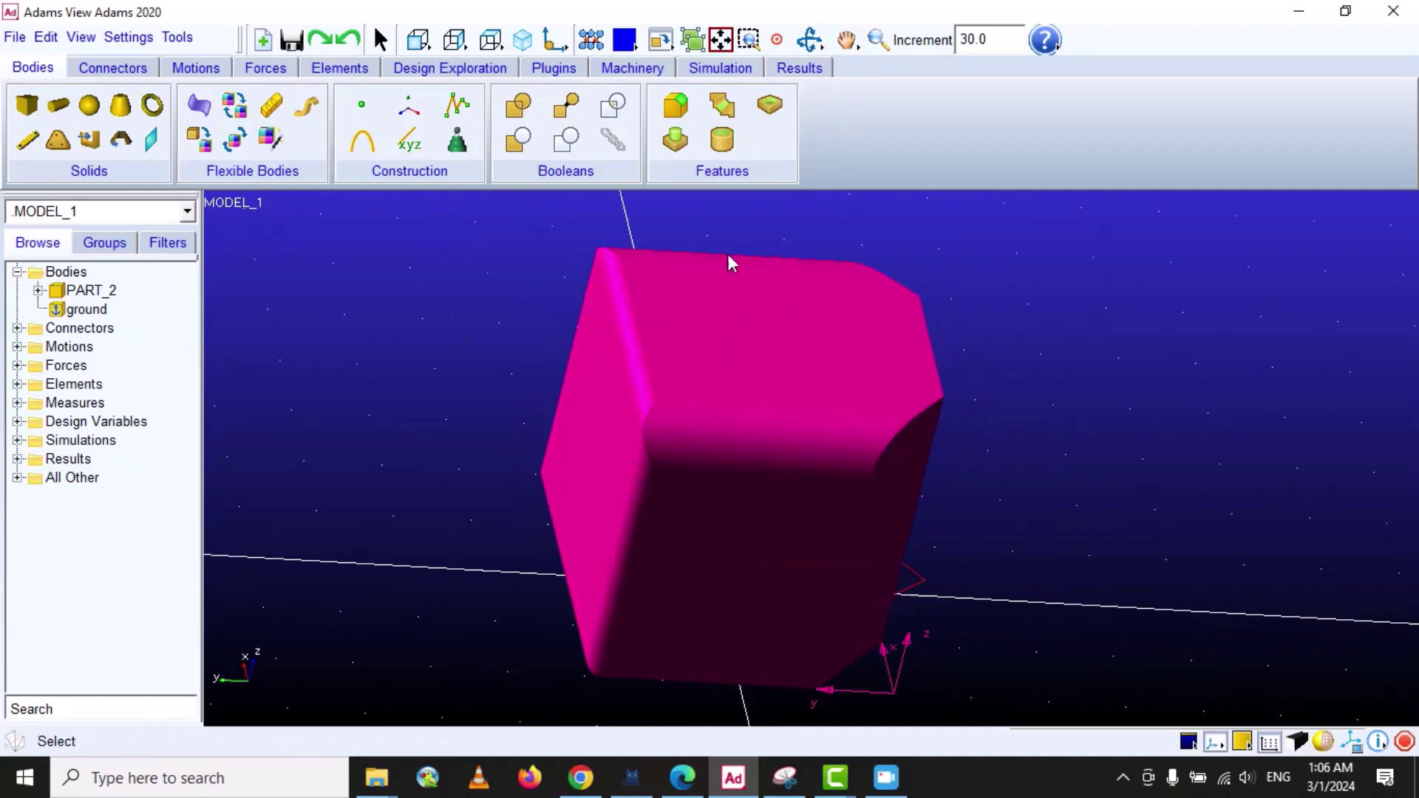
Cut a hole of 5 cm radius with no depth limit into the flat face bordered by the 1 cm fillets.
click(771, 110)
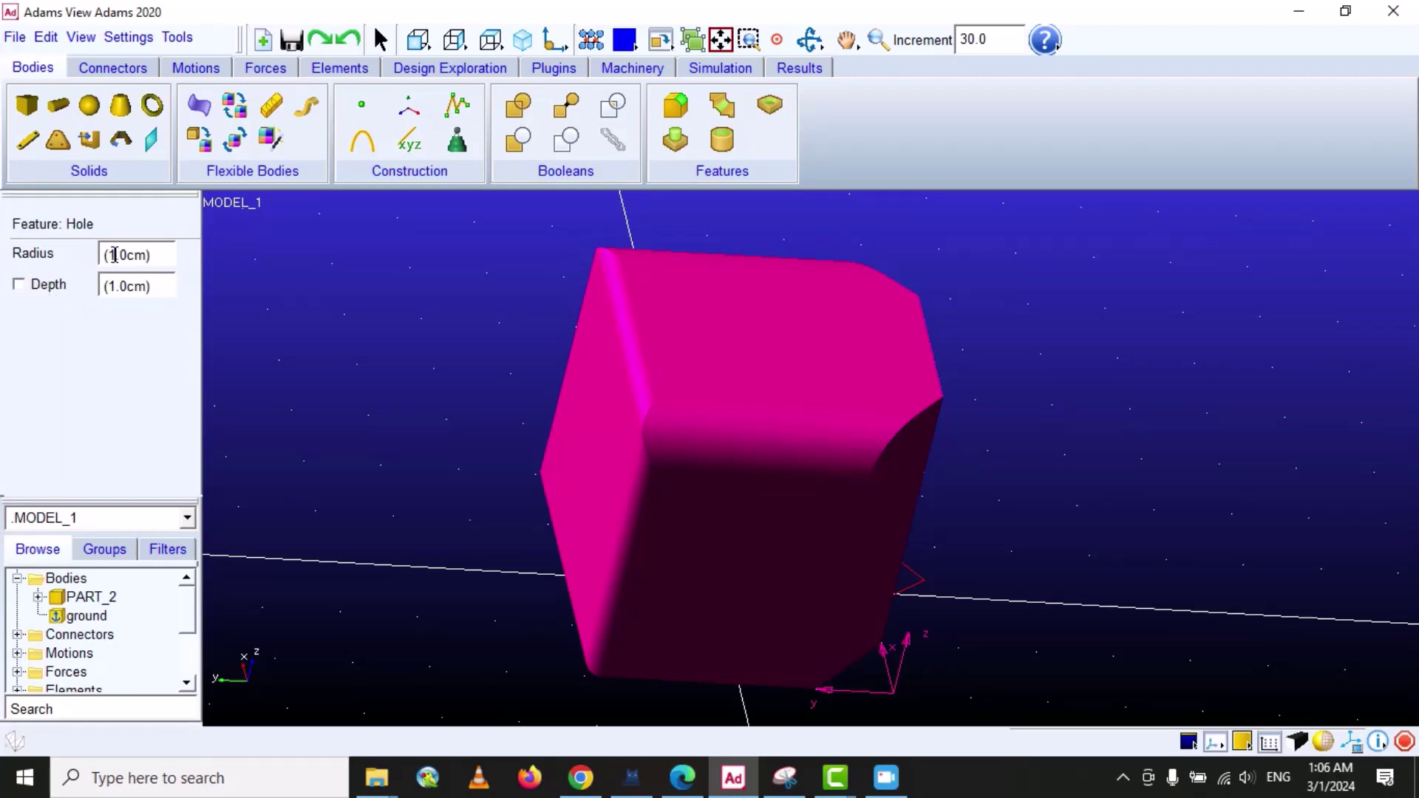
drag(116, 255, 107, 255)
text(5)
click(761, 406)
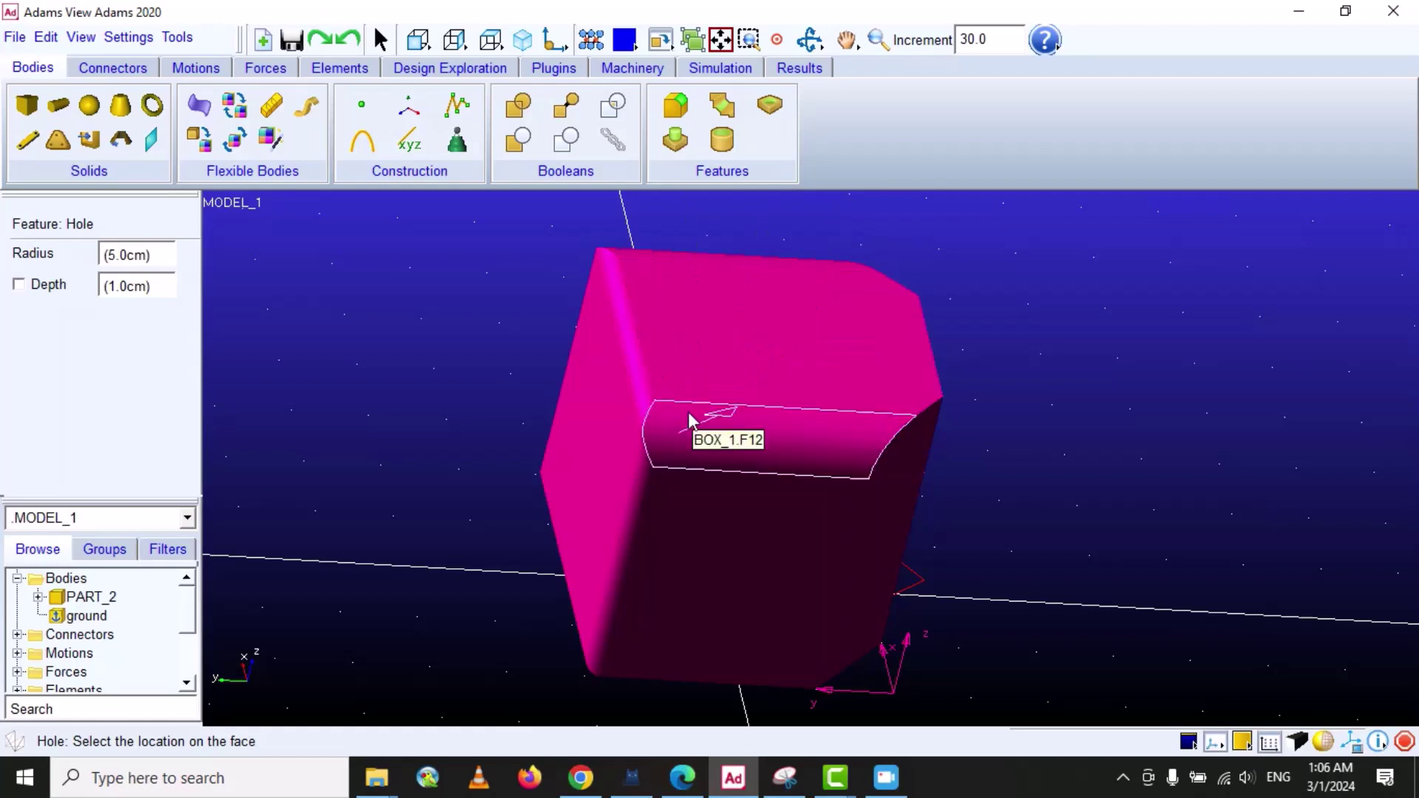
click(584, 451)
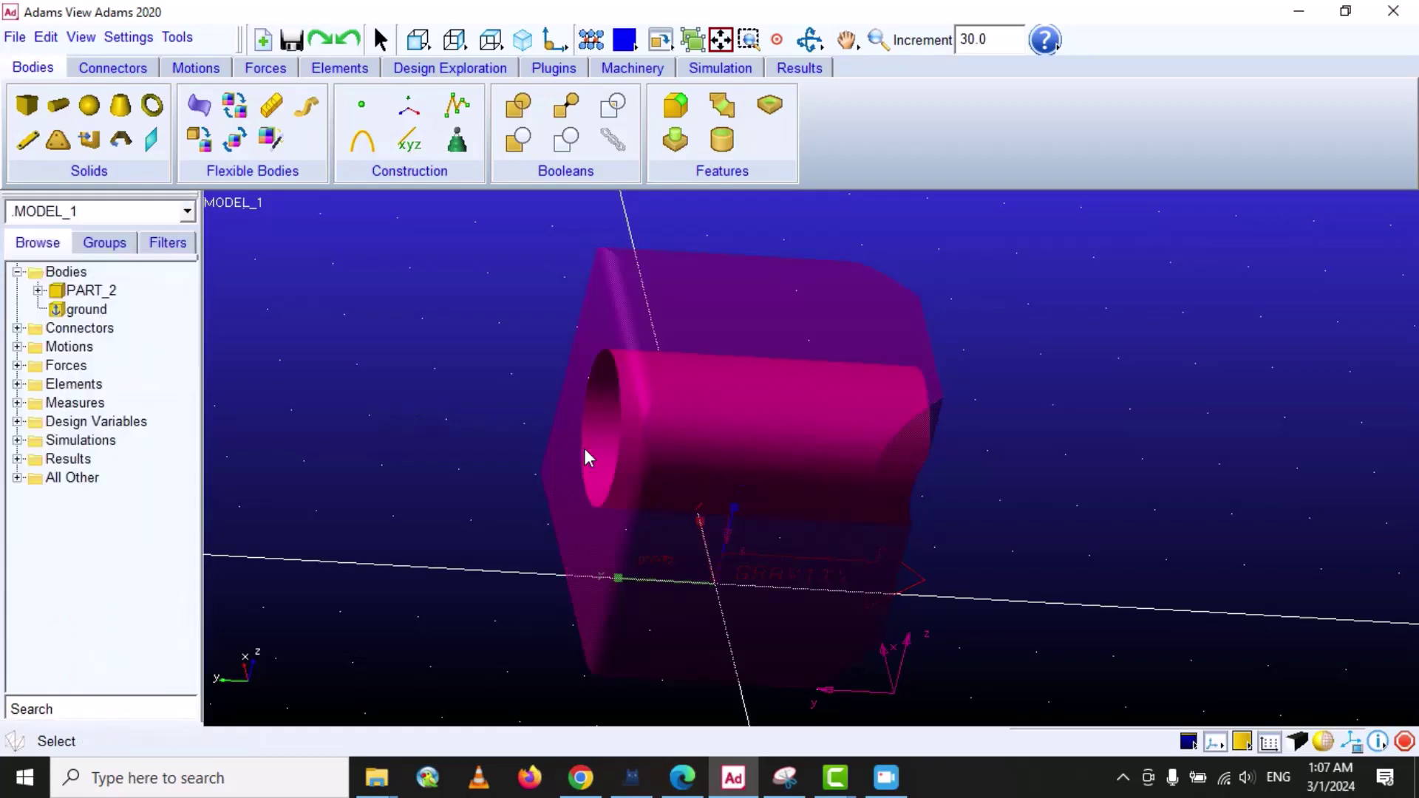
Create a link as a new part above the box with length 40 cm, width 4 cm and depth 2 cm.
click(809, 39)
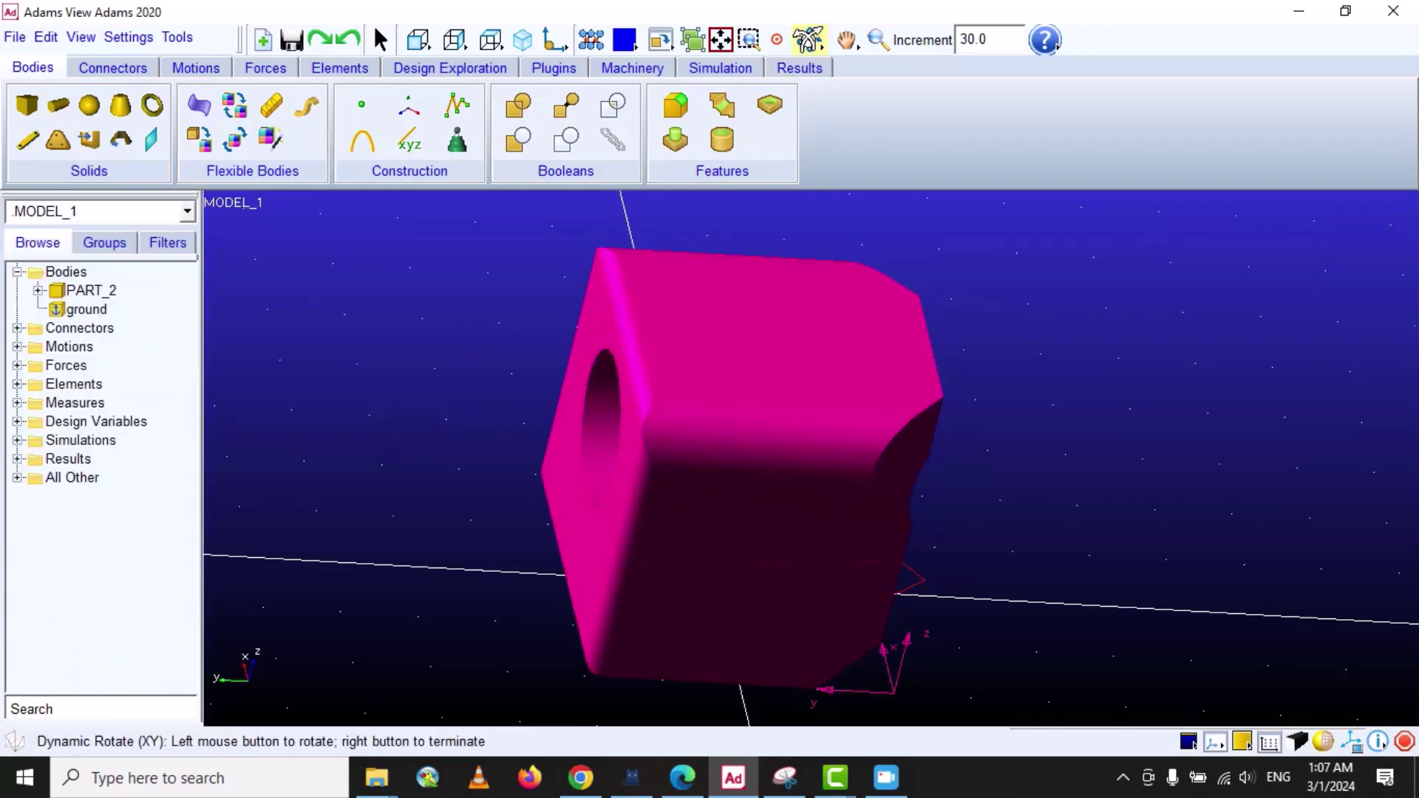
drag(686, 432, 817, 429)
click(879, 39)
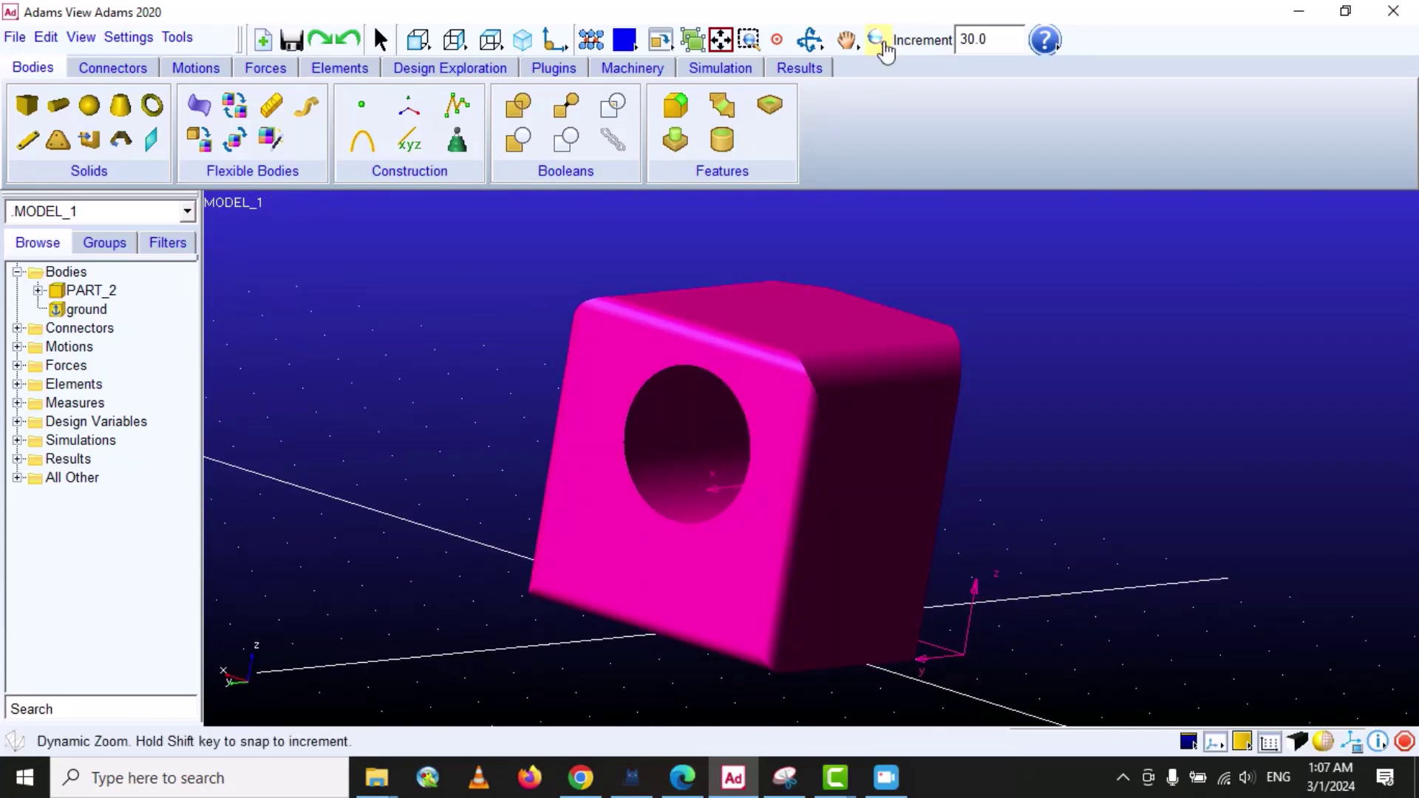
drag(910, 260, 922, 353)
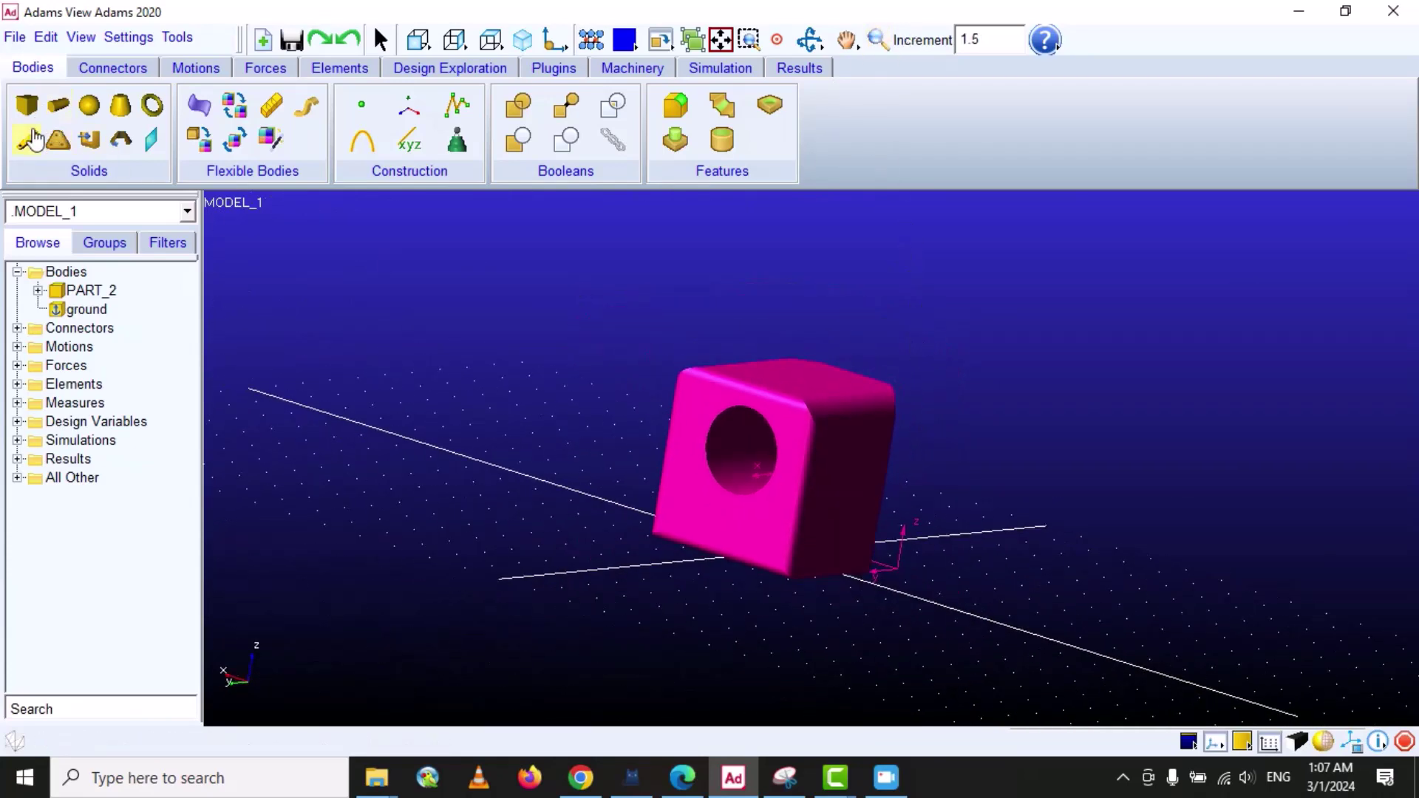
click(27, 139)
click(19, 287)
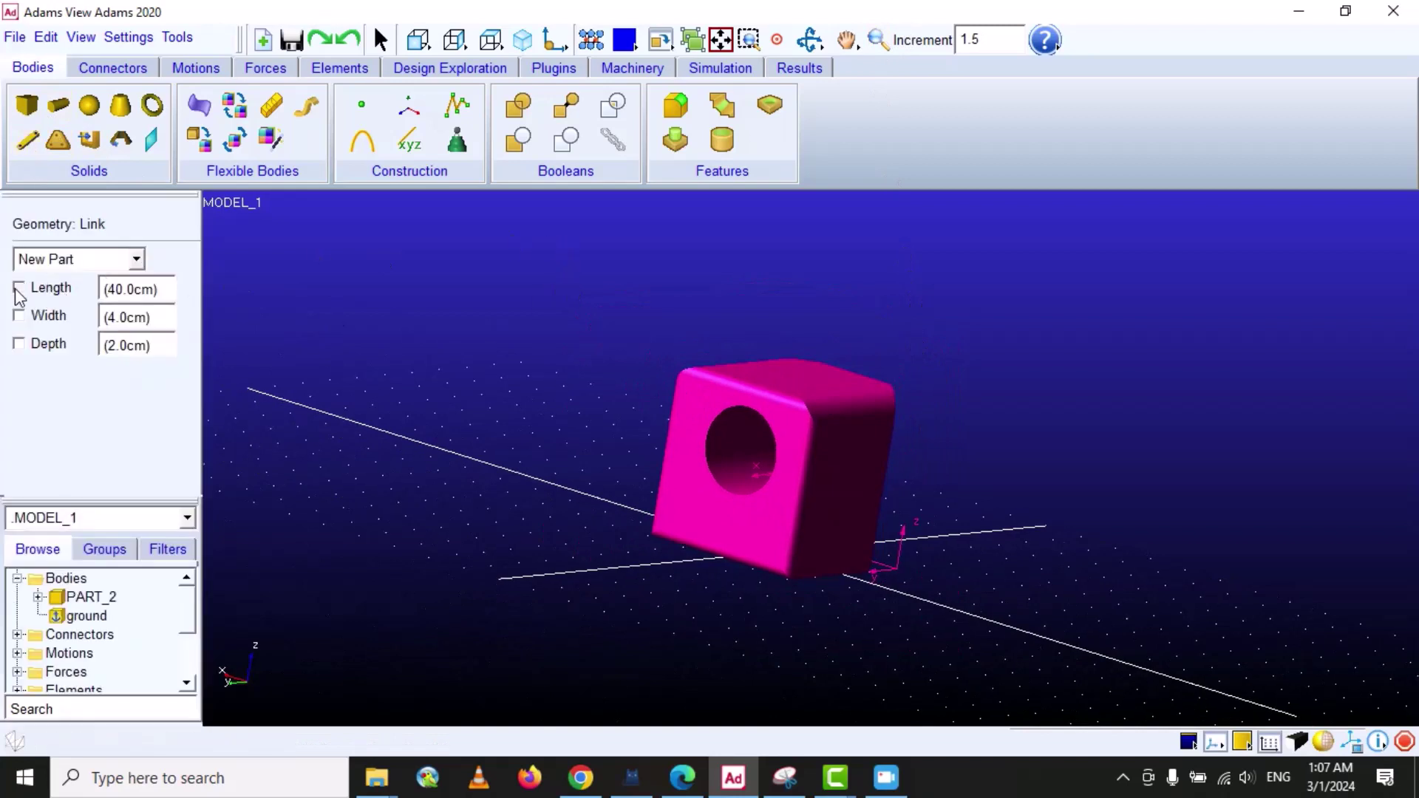
click(19, 316)
click(18, 344)
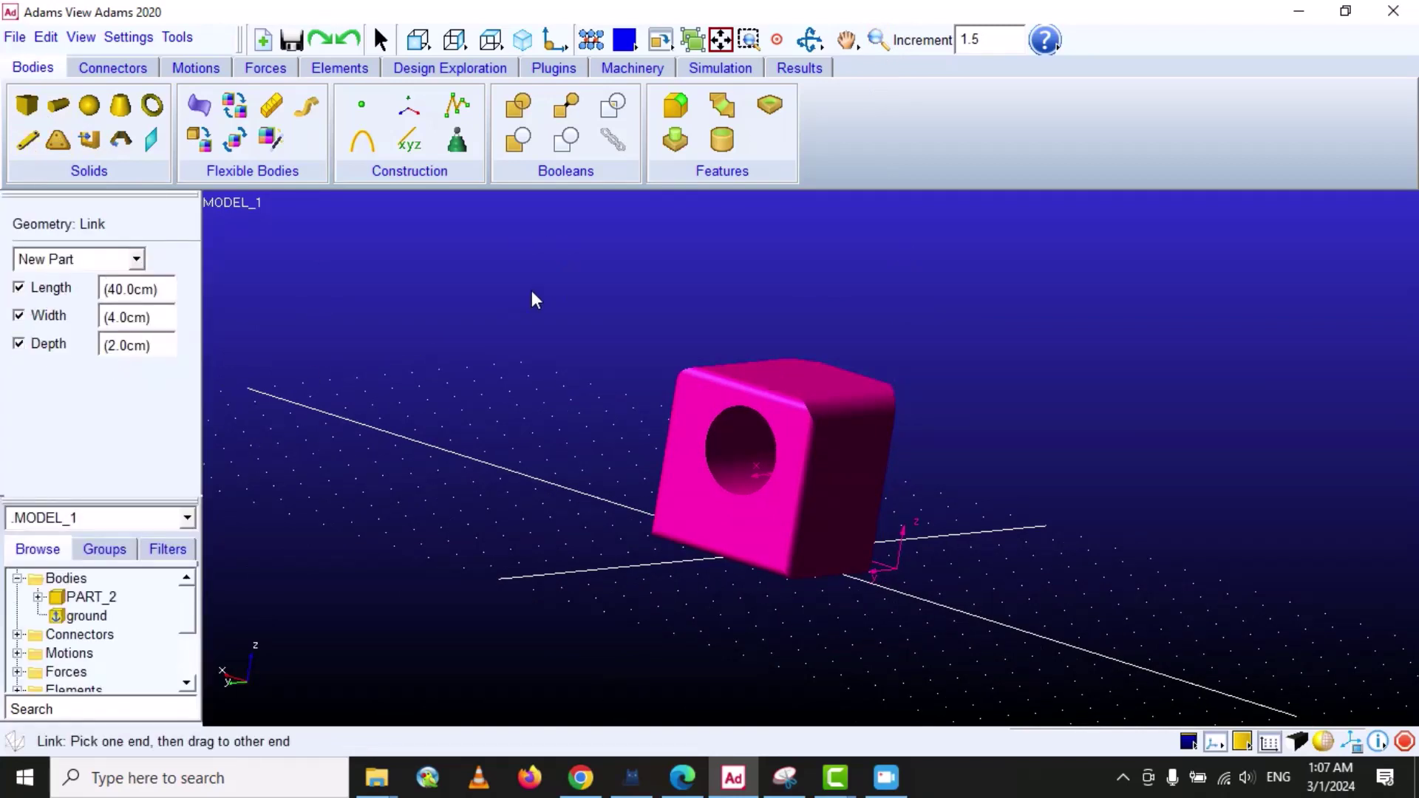
click(538, 314)
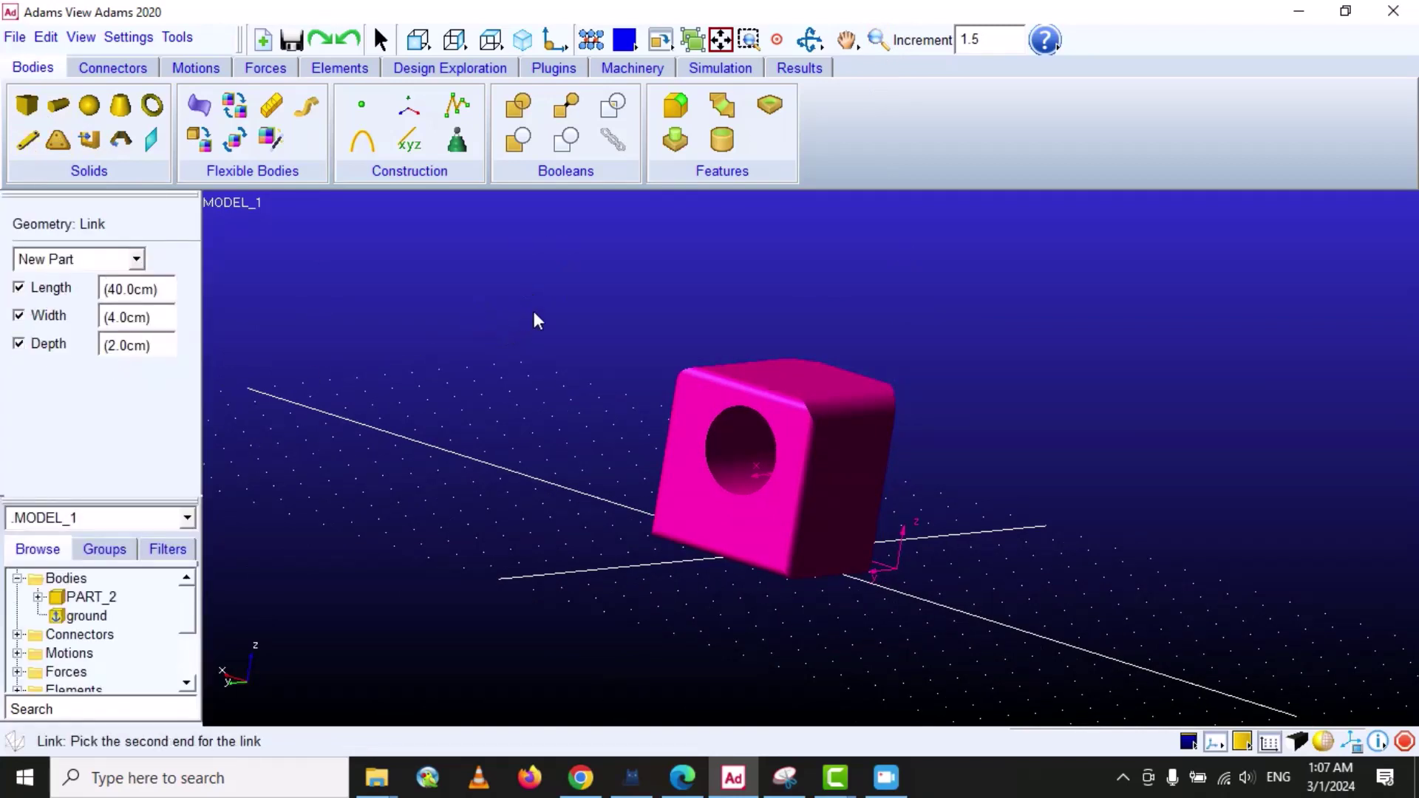
click(813, 259)
click(620, 340)
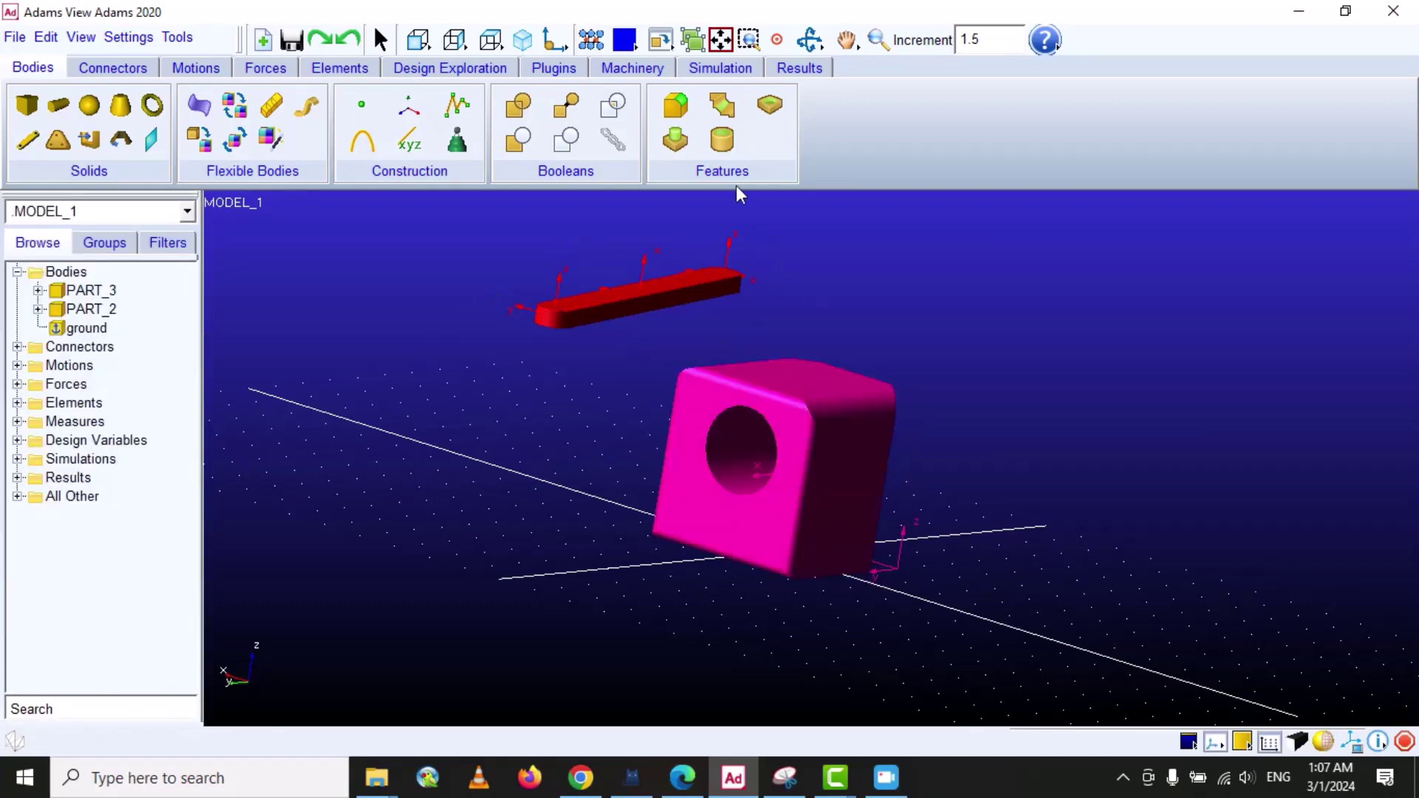
Cut a hole of 2 cm radius with no depth limit into the link's flat face at the marker of one rounded end.
click(810, 39)
drag(723, 244, 678, 433)
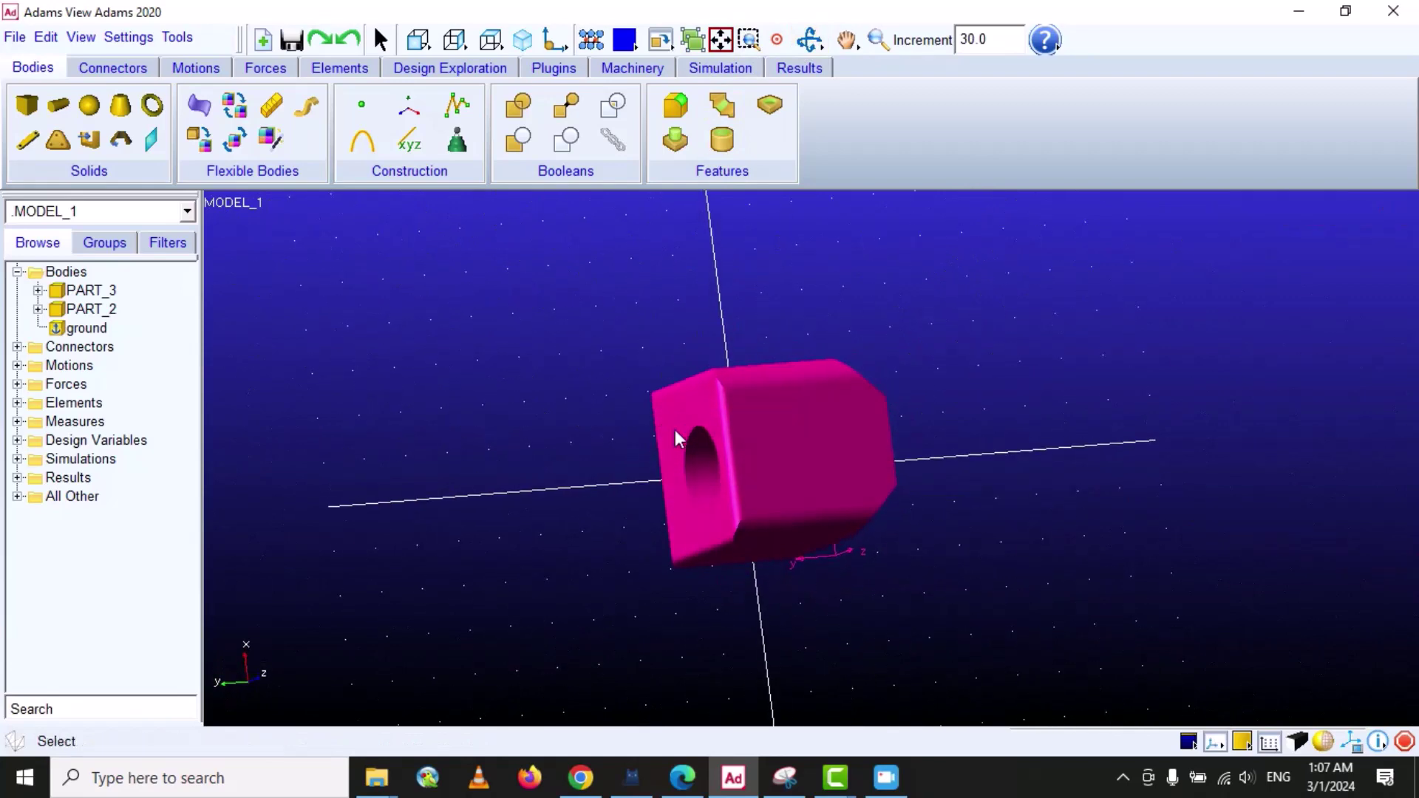
click(878, 40)
drag(887, 127, 973, 393)
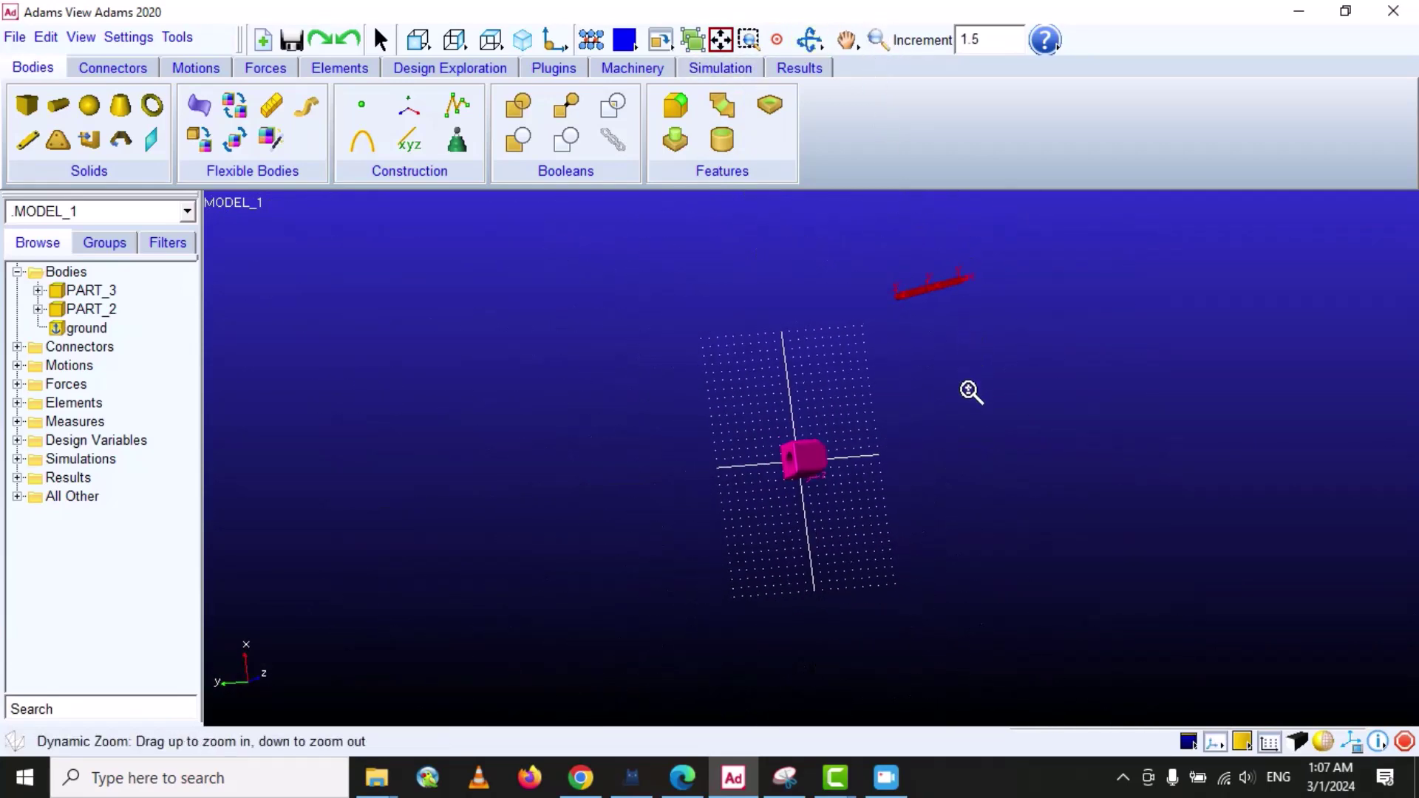
click(846, 40)
drag(960, 228, 721, 336)
click(878, 39)
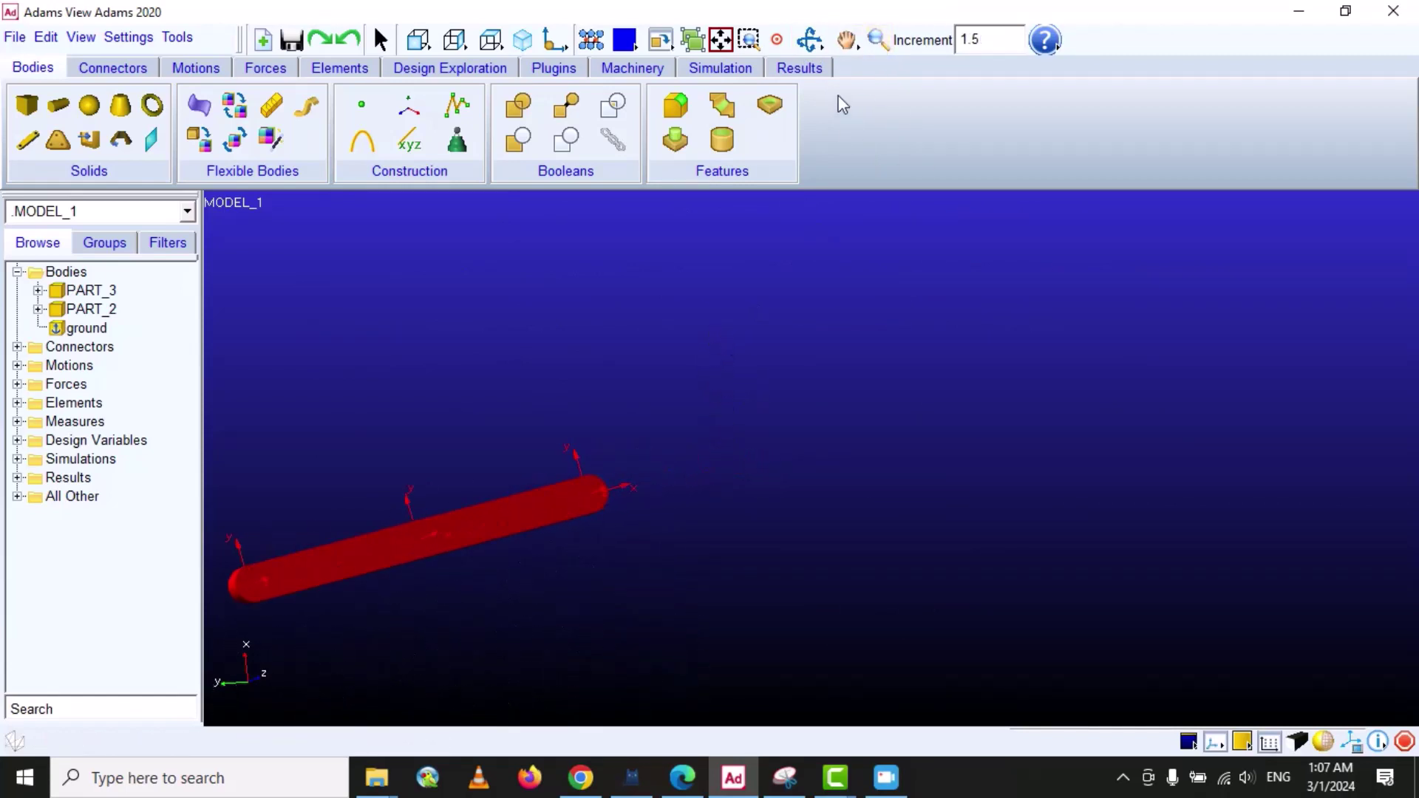
click(846, 40)
drag(632, 411, 896, 421)
click(878, 40)
drag(755, 473, 767, 440)
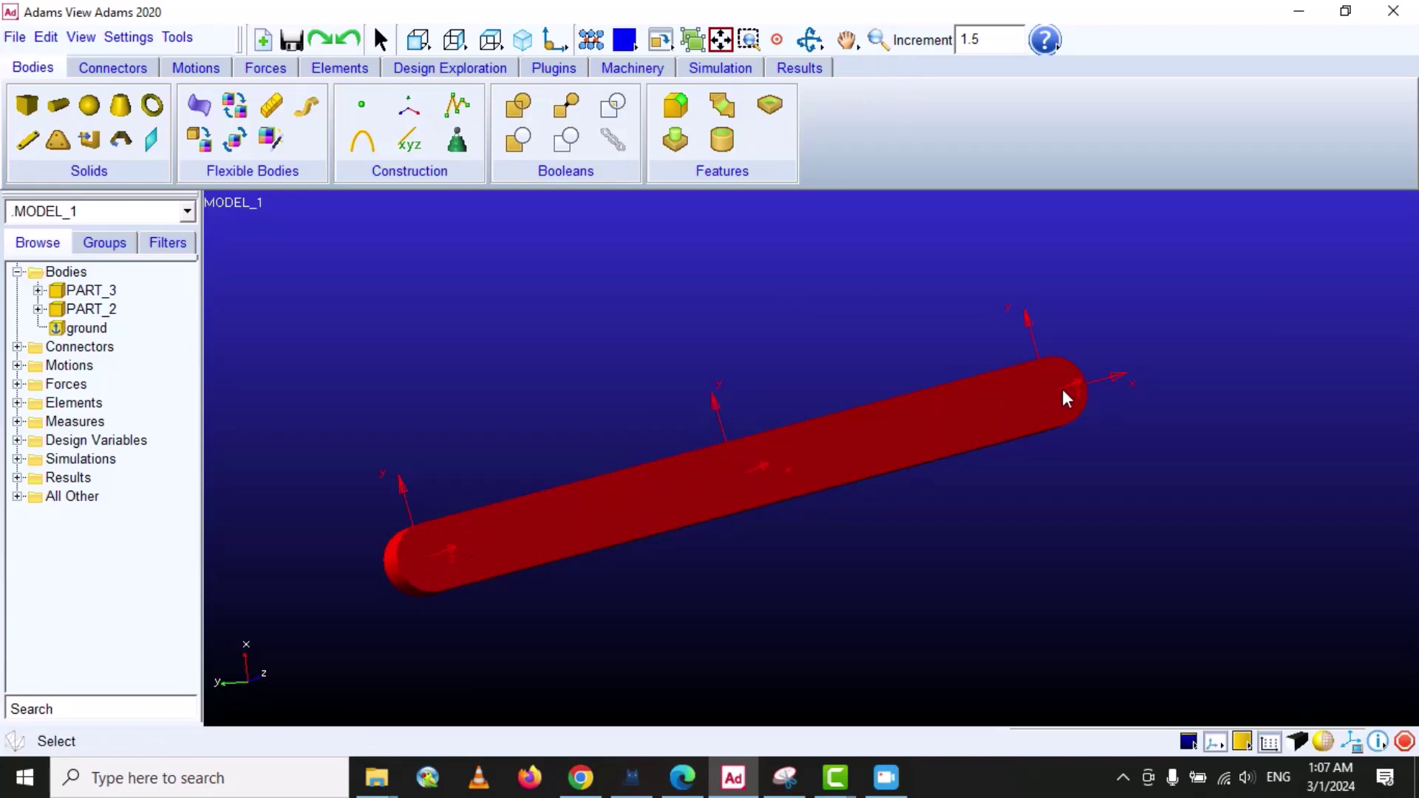
click(773, 107)
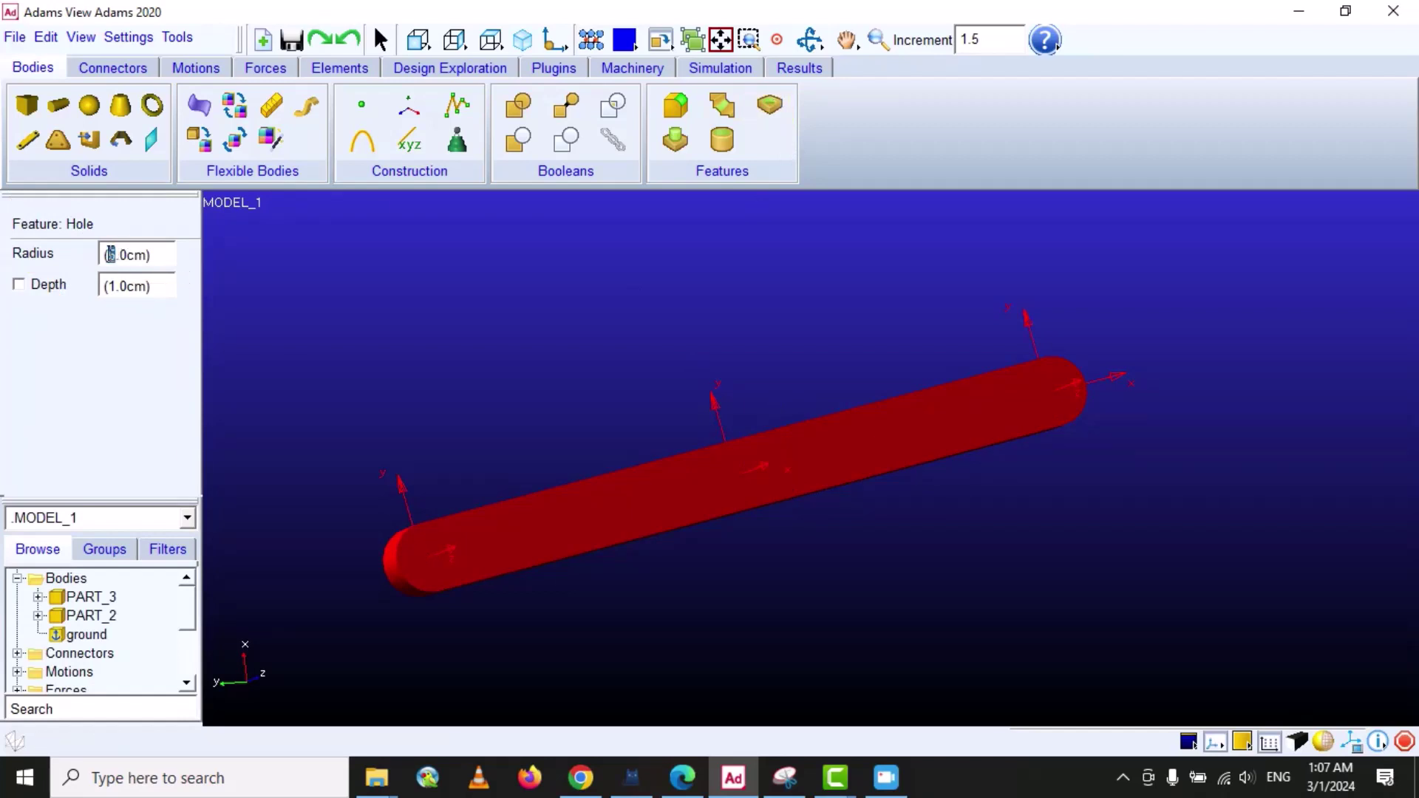
text(2)
click(618, 494)
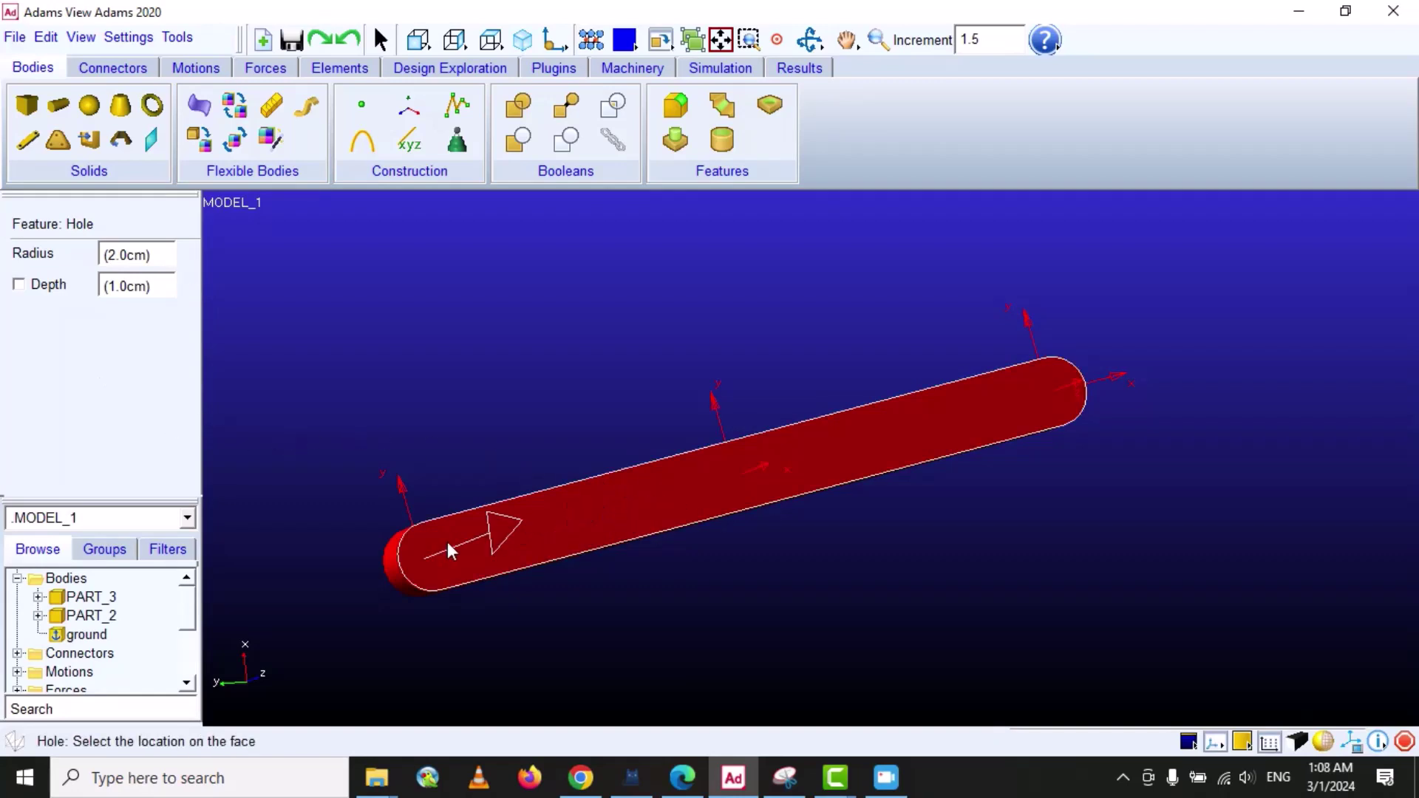
click(441, 547)
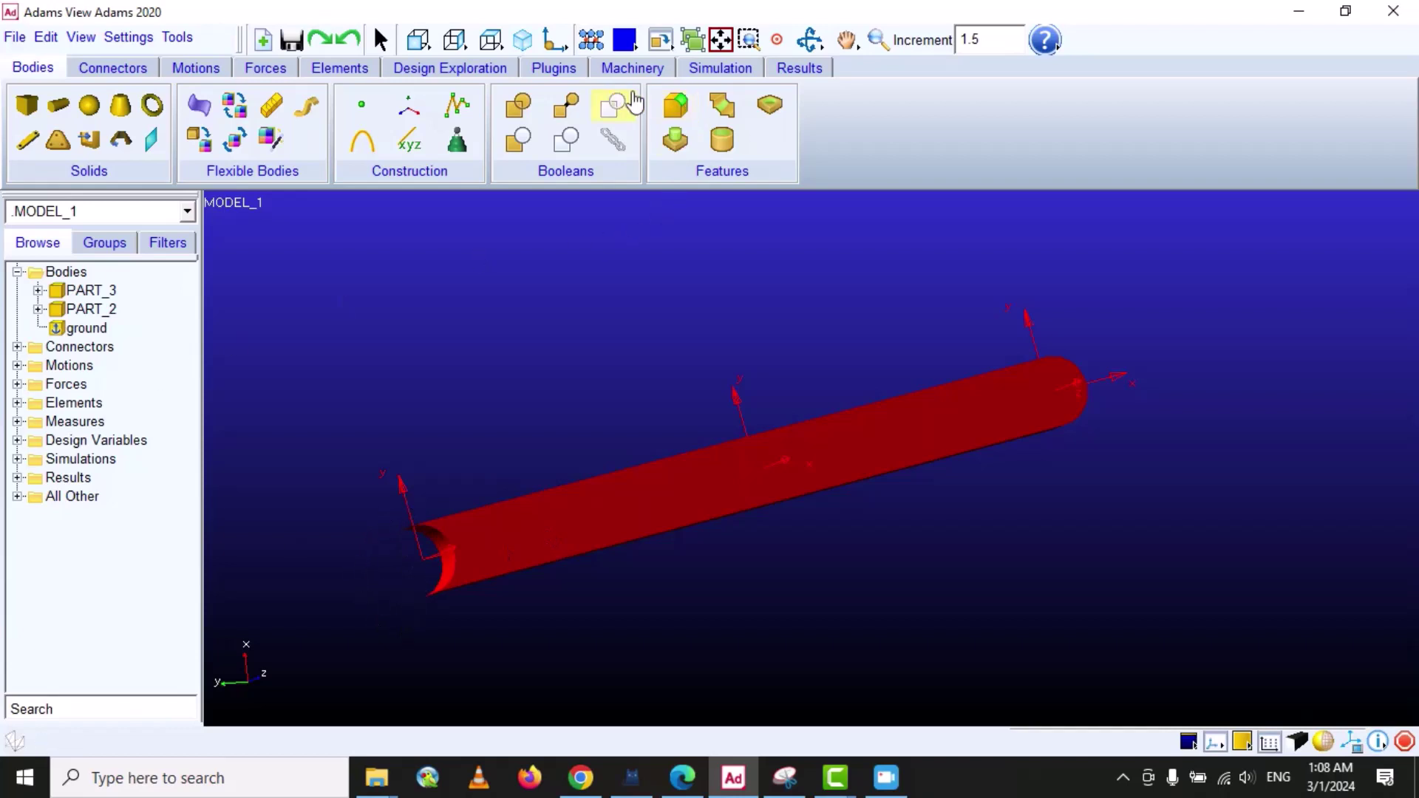
Cut a hole of 1 cm radius with no depth limit at the middle of the link's flat face.
click(781, 115)
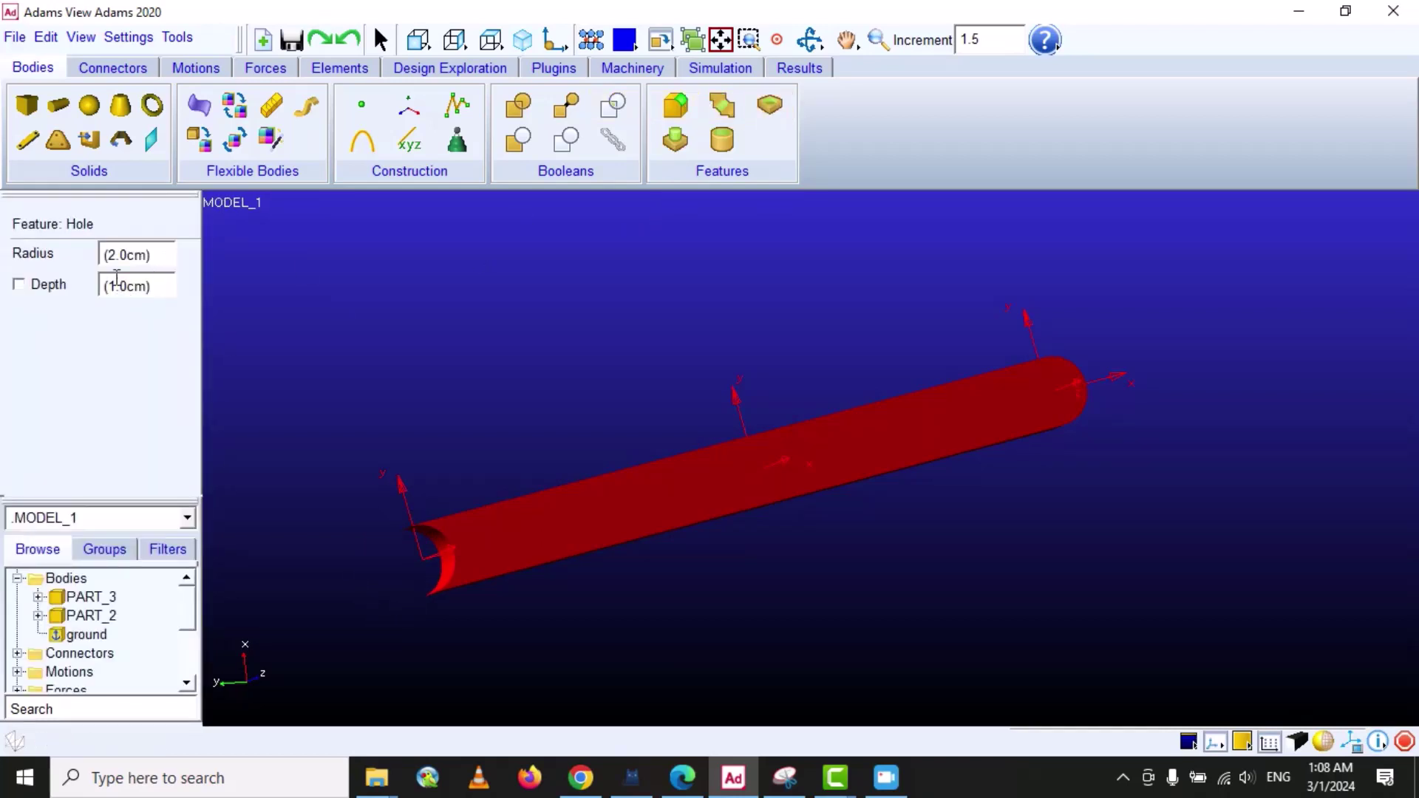
text(1)
click(627, 508)
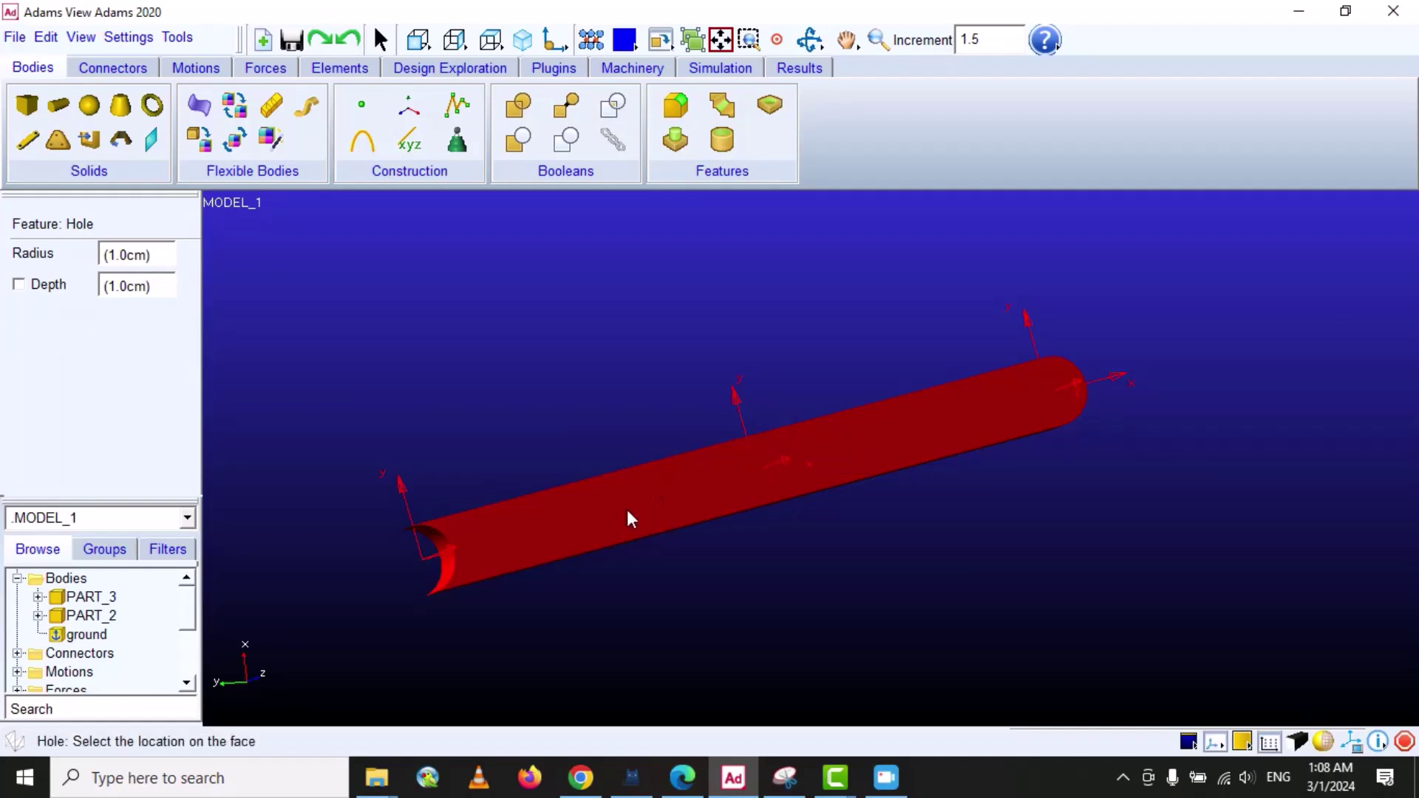
click(771, 463)
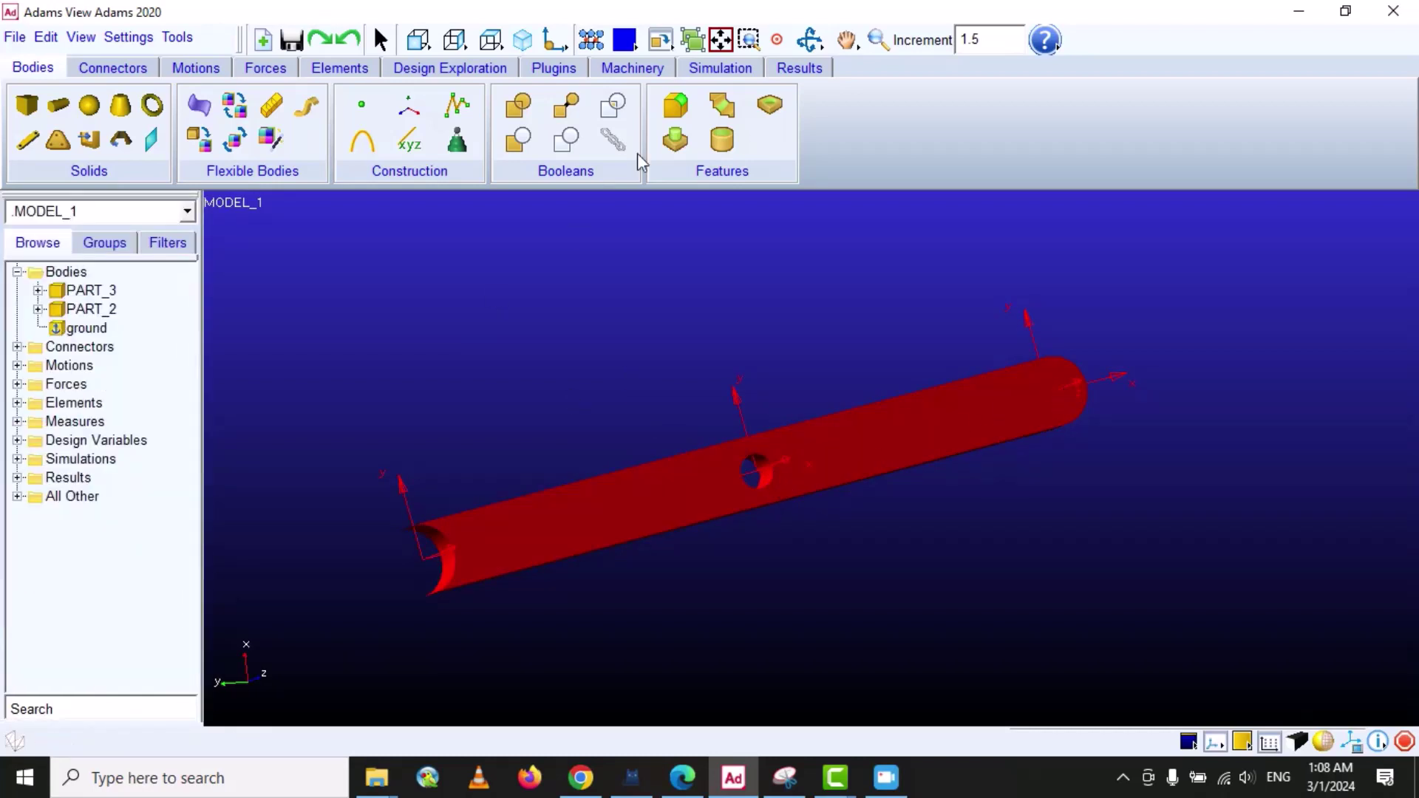
Cut another 1 cm radius hole with no depth limit at the link's intact rounded end.
click(770, 104)
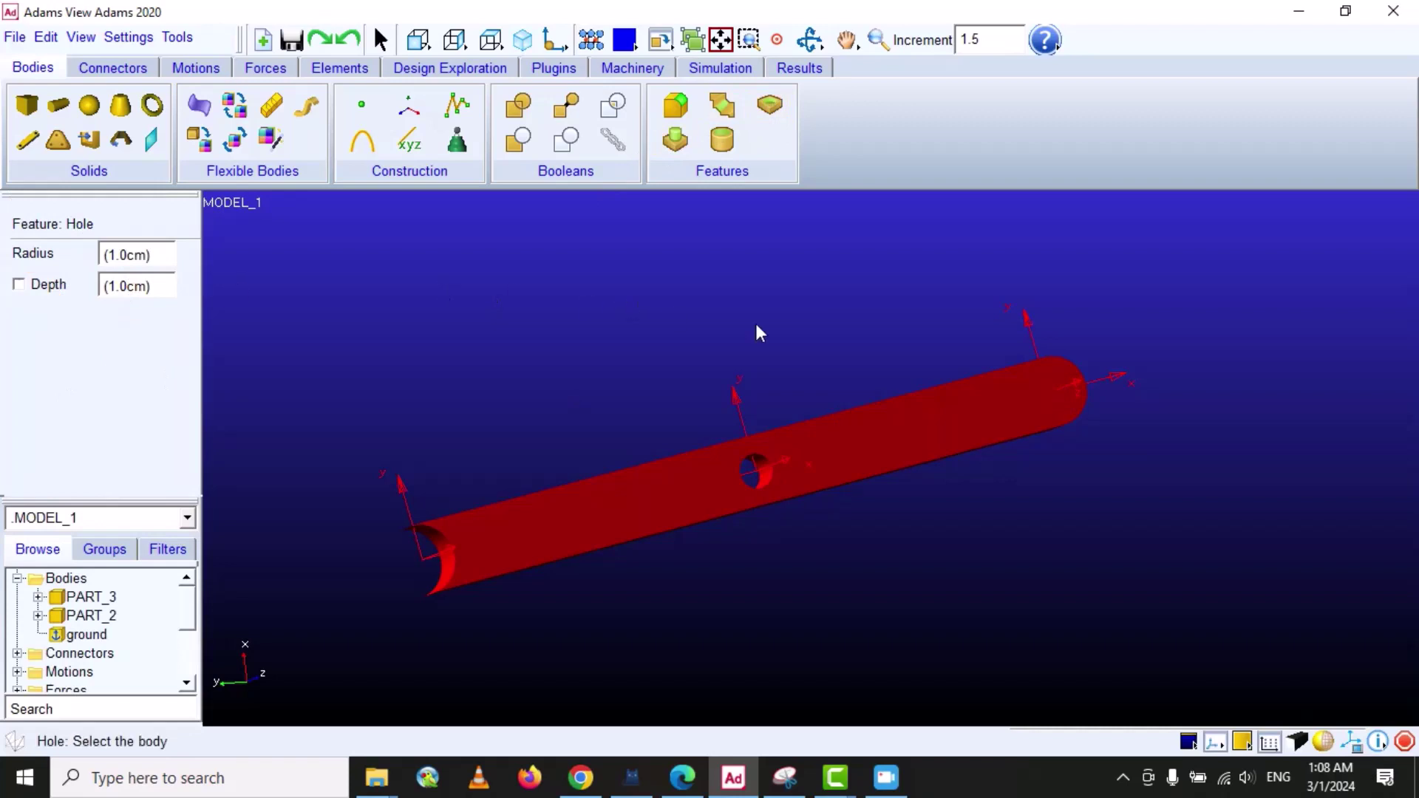
click(859, 435)
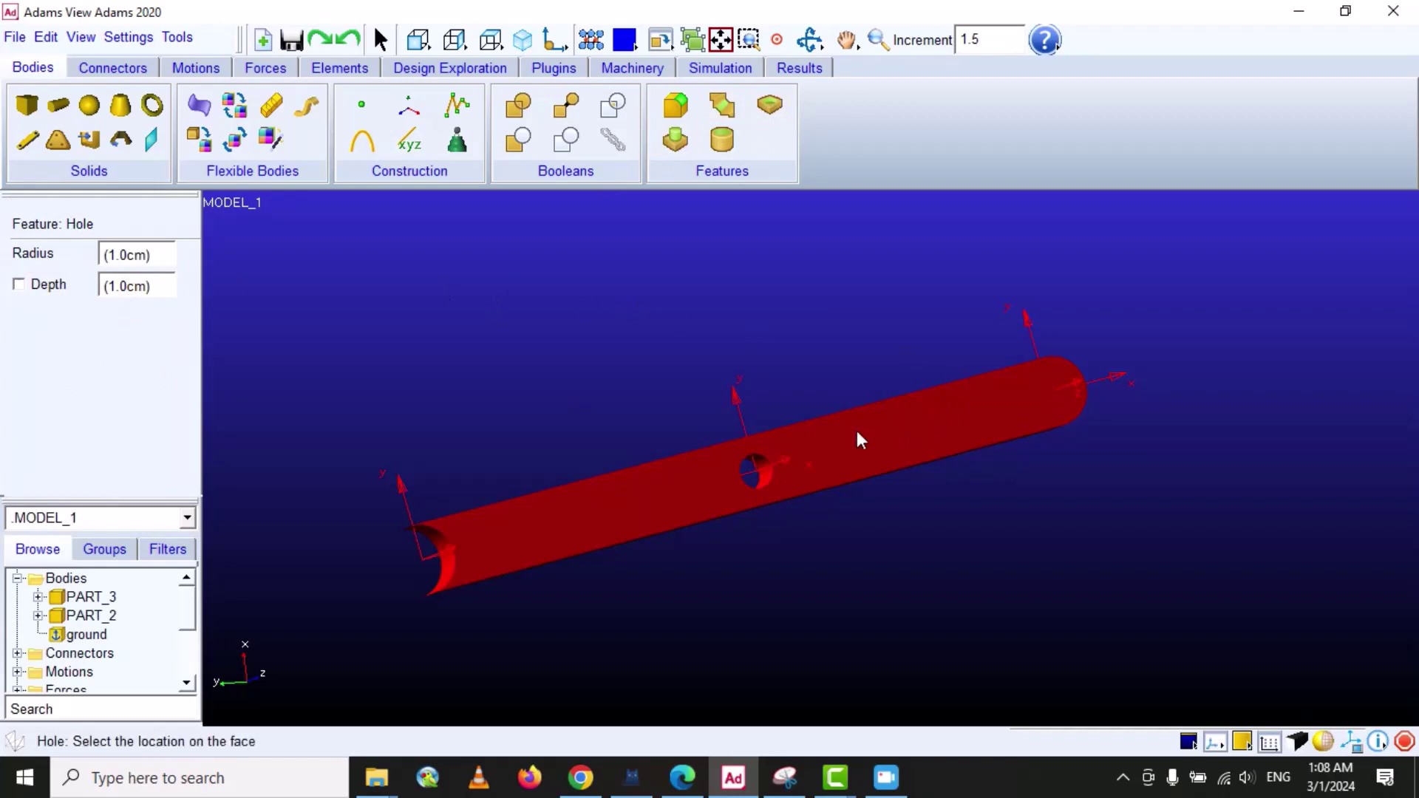
click(1075, 383)
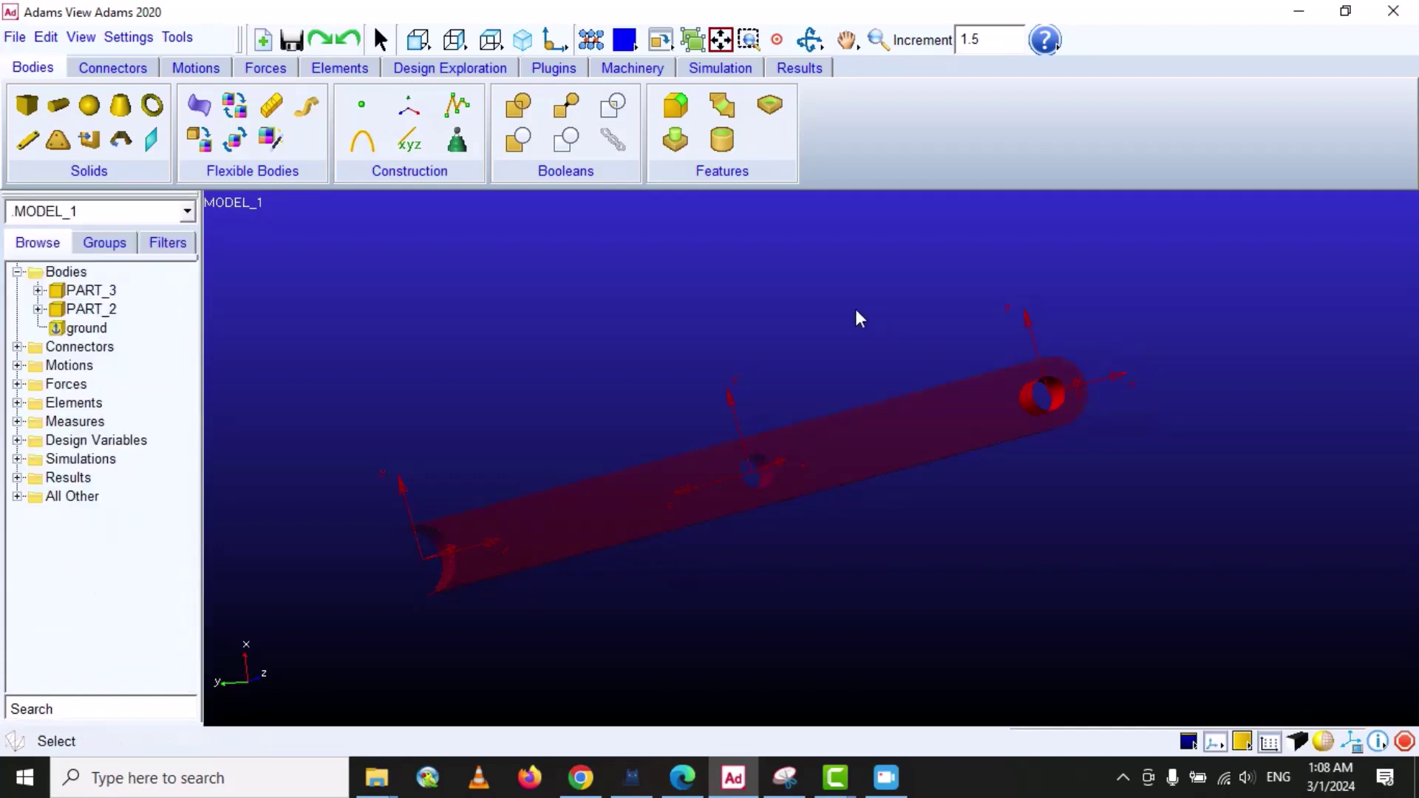
Cut a blind hole of 1 cm radius and 0.1 cm depth into the link face between the middle hole and the rounded-end hole.
click(810, 40)
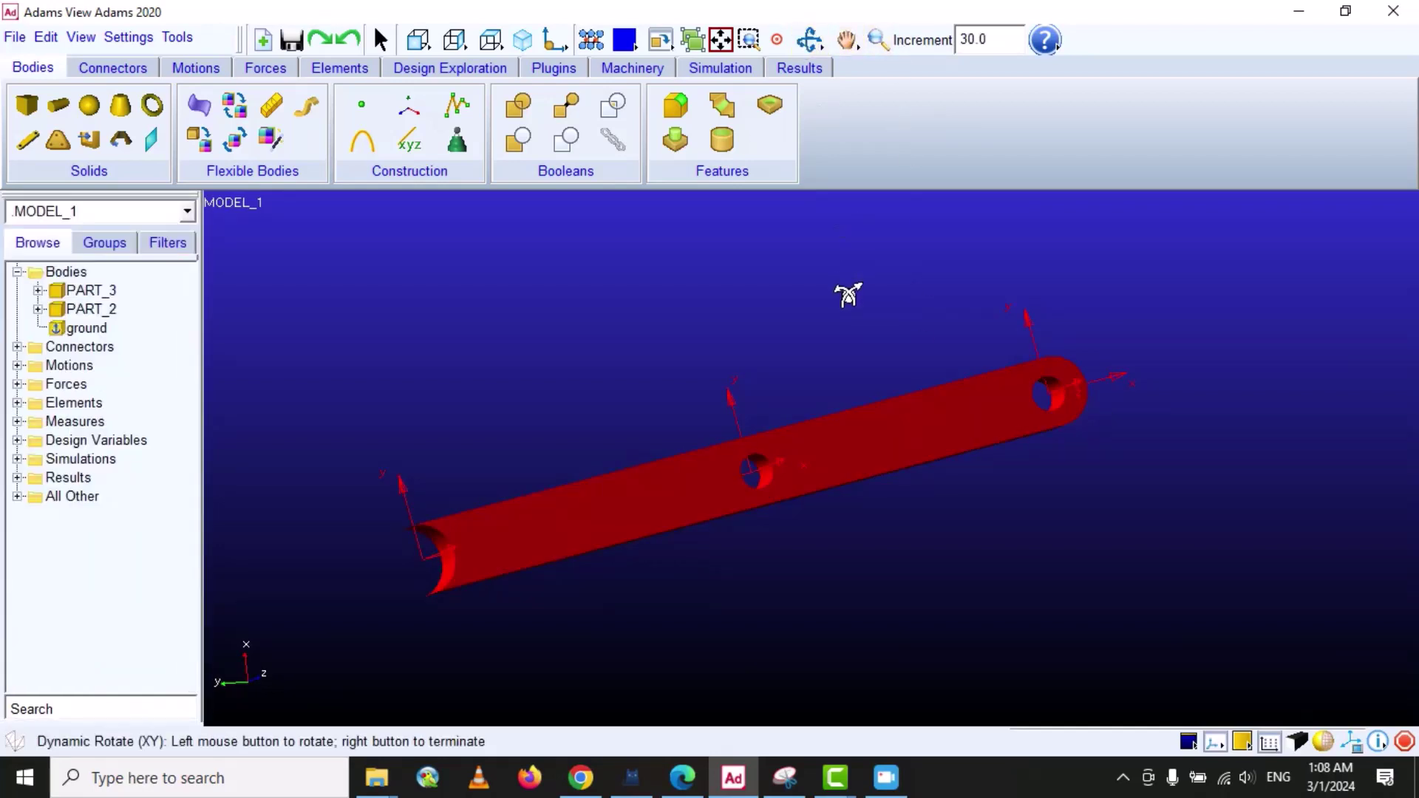
drag(848, 294, 813, 324)
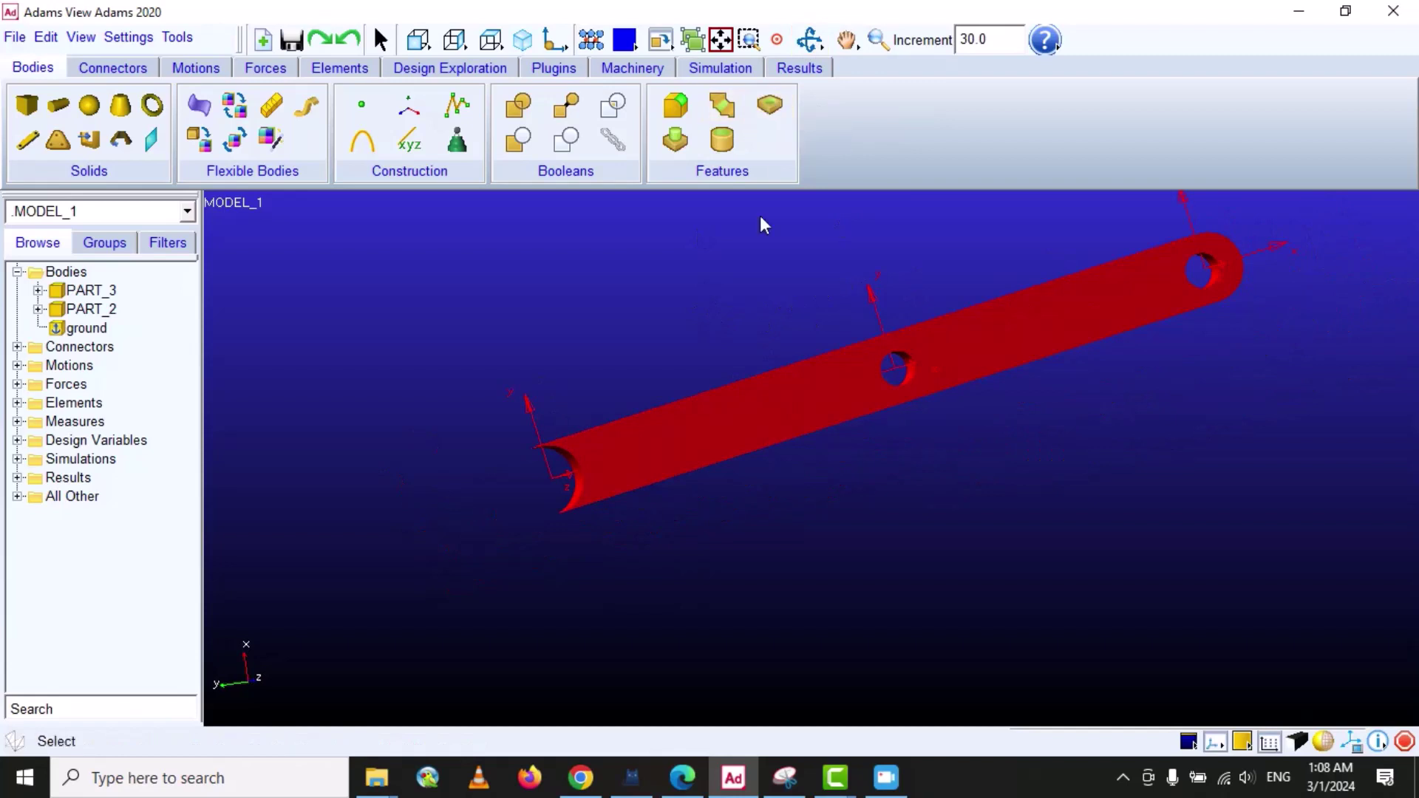
click(769, 105)
click(19, 284)
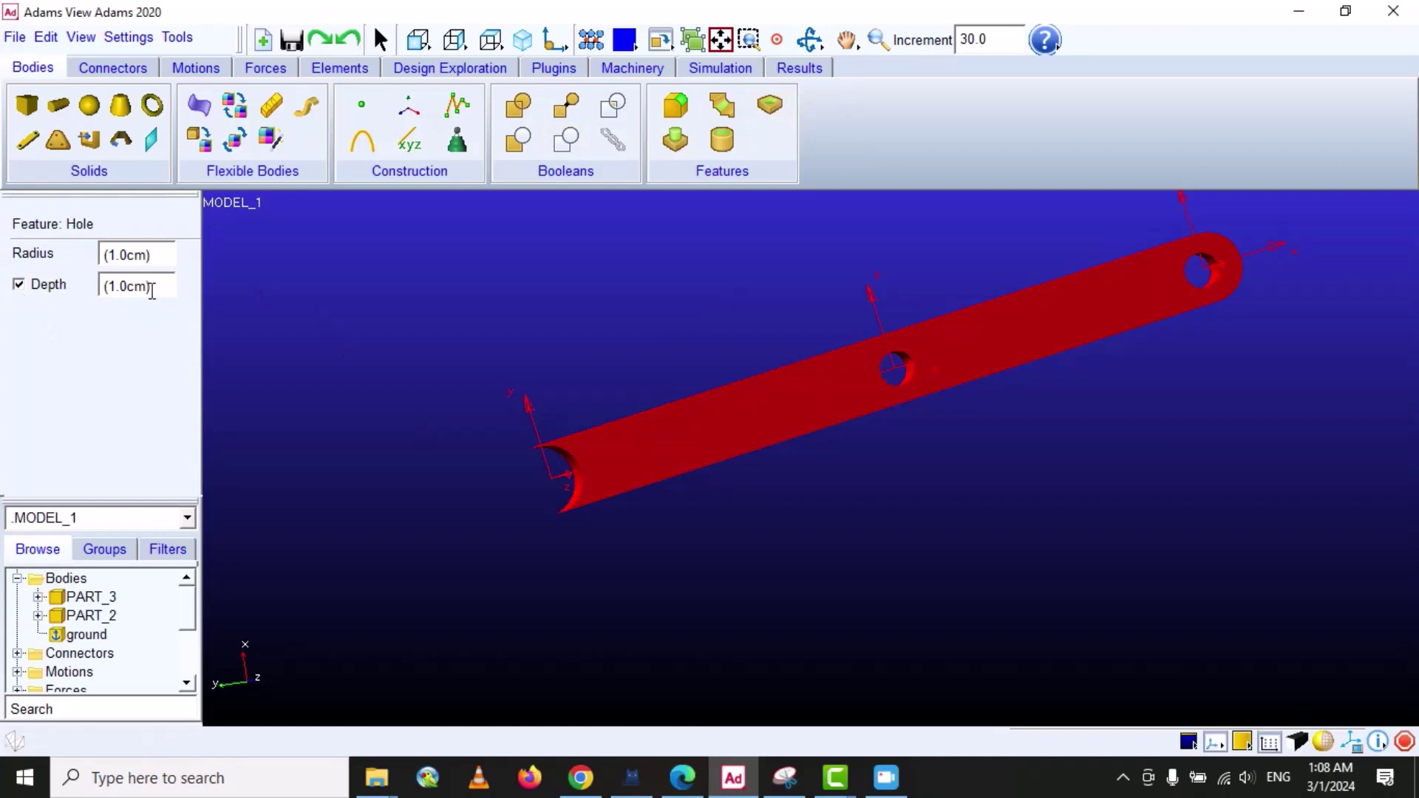
double_click(114, 286)
click(128, 286)
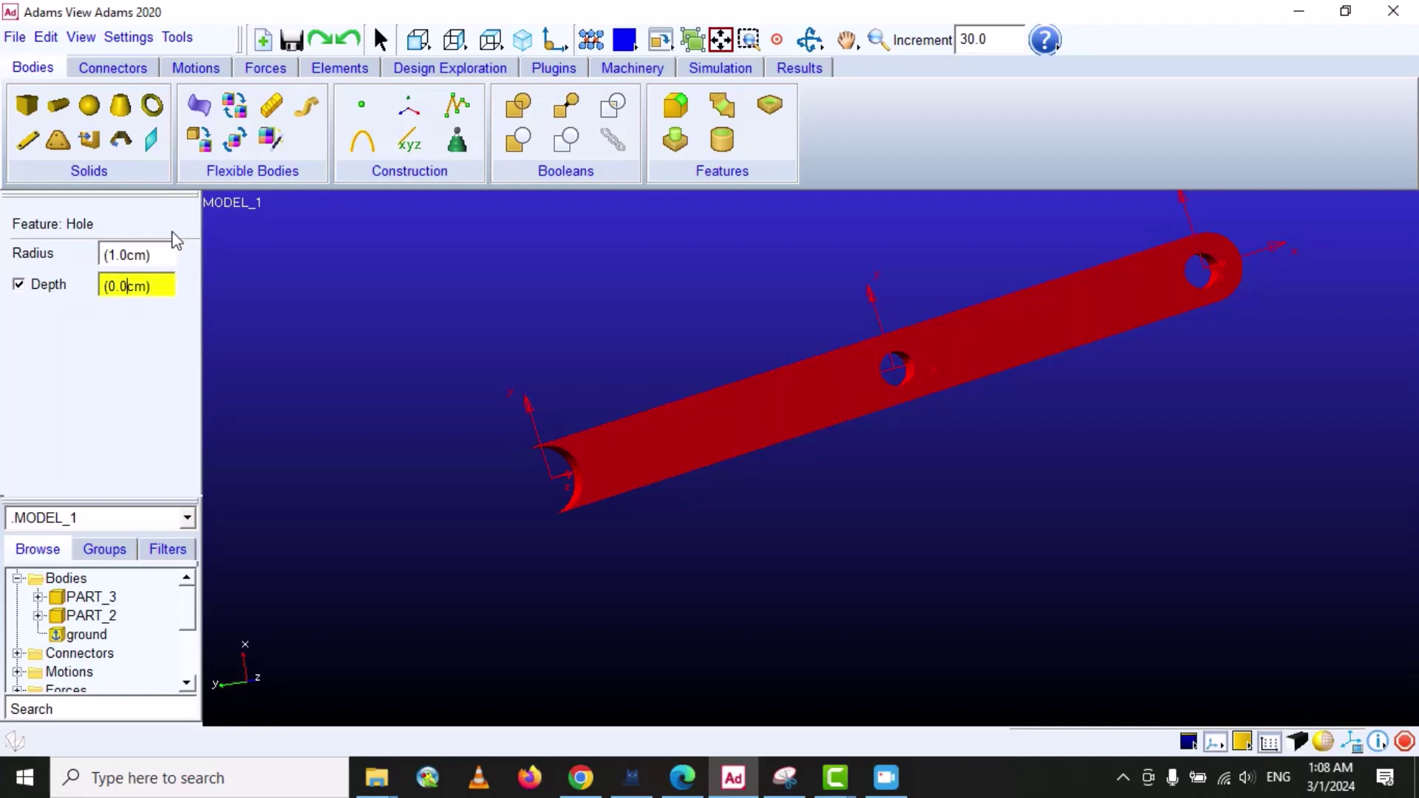
key(BackSpace)
text(1)
key(Return)
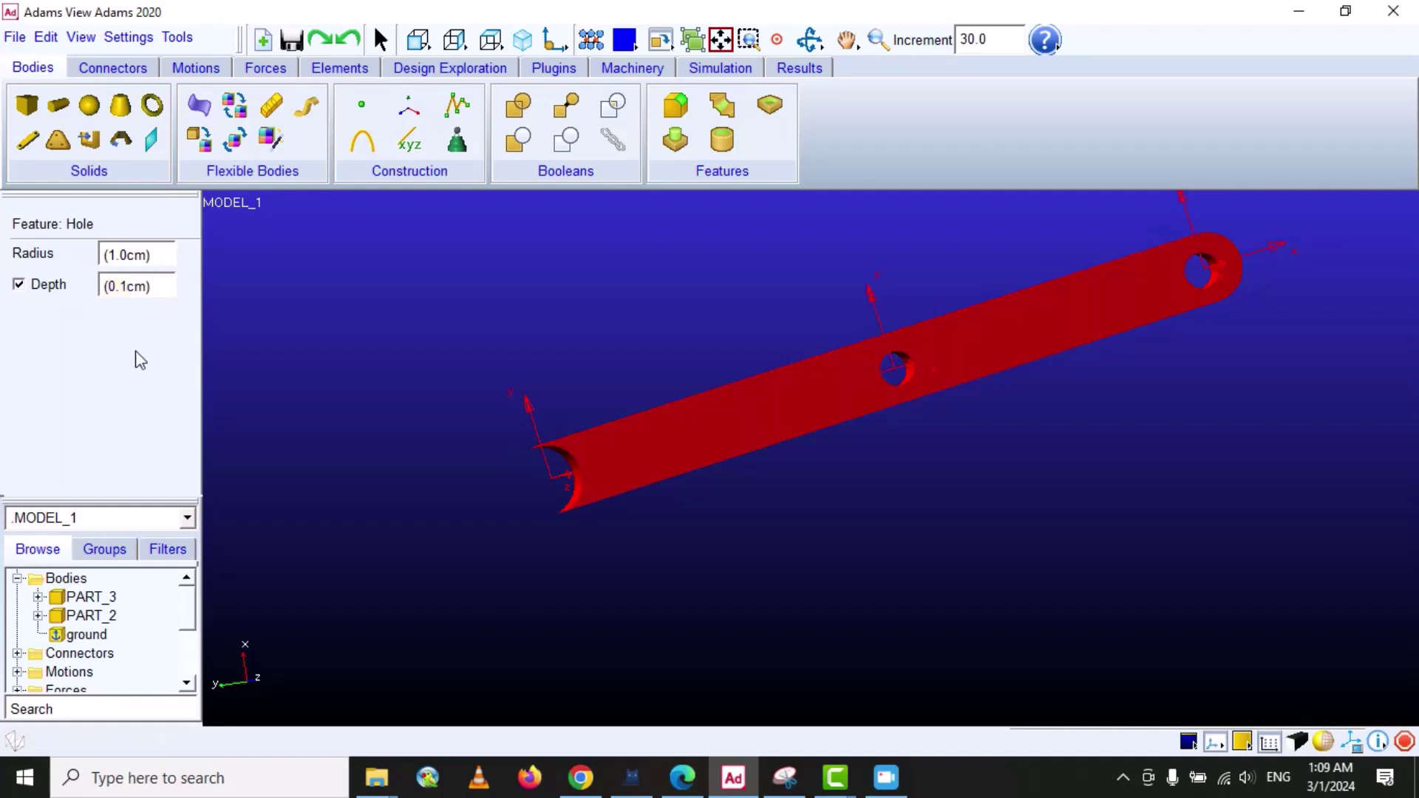
click(751, 420)
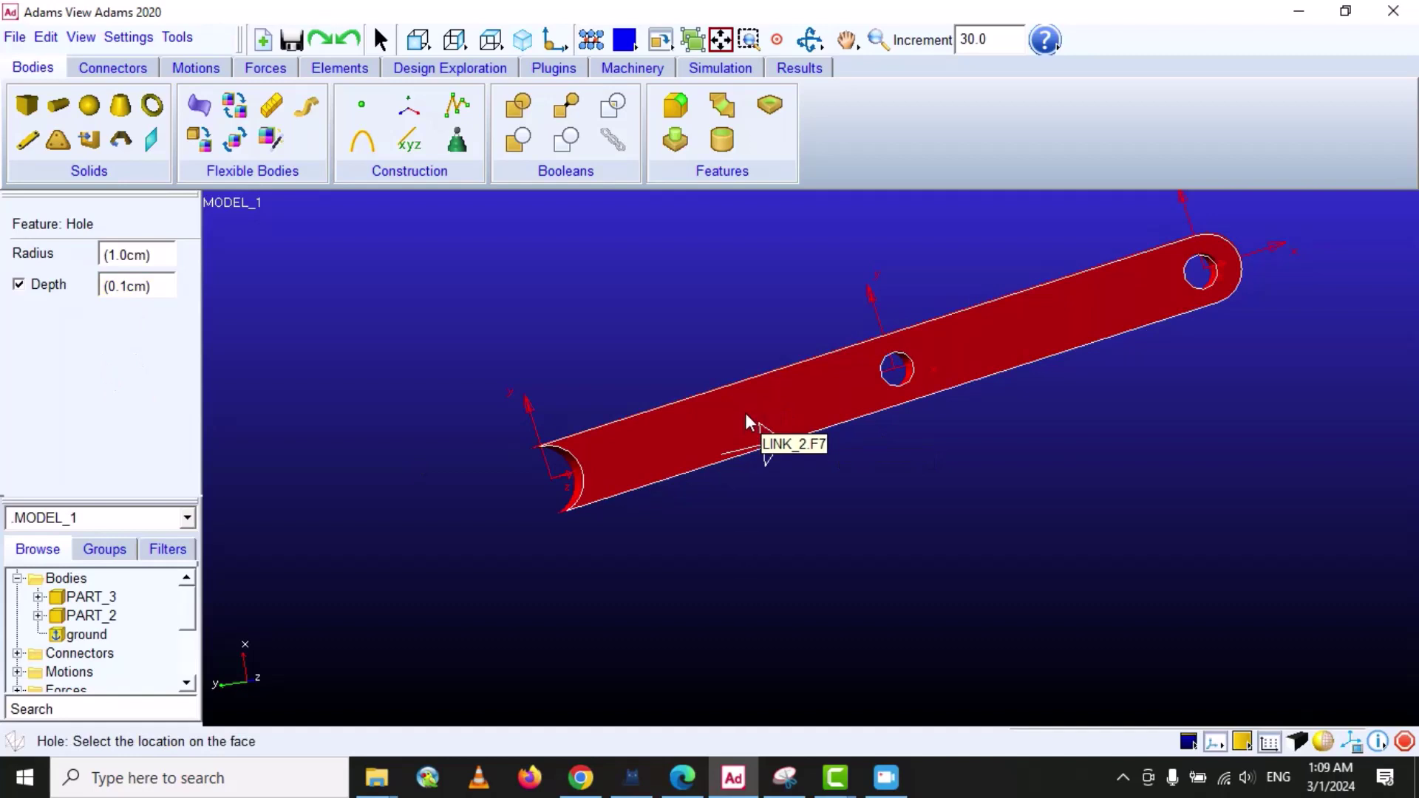
click(1041, 317)
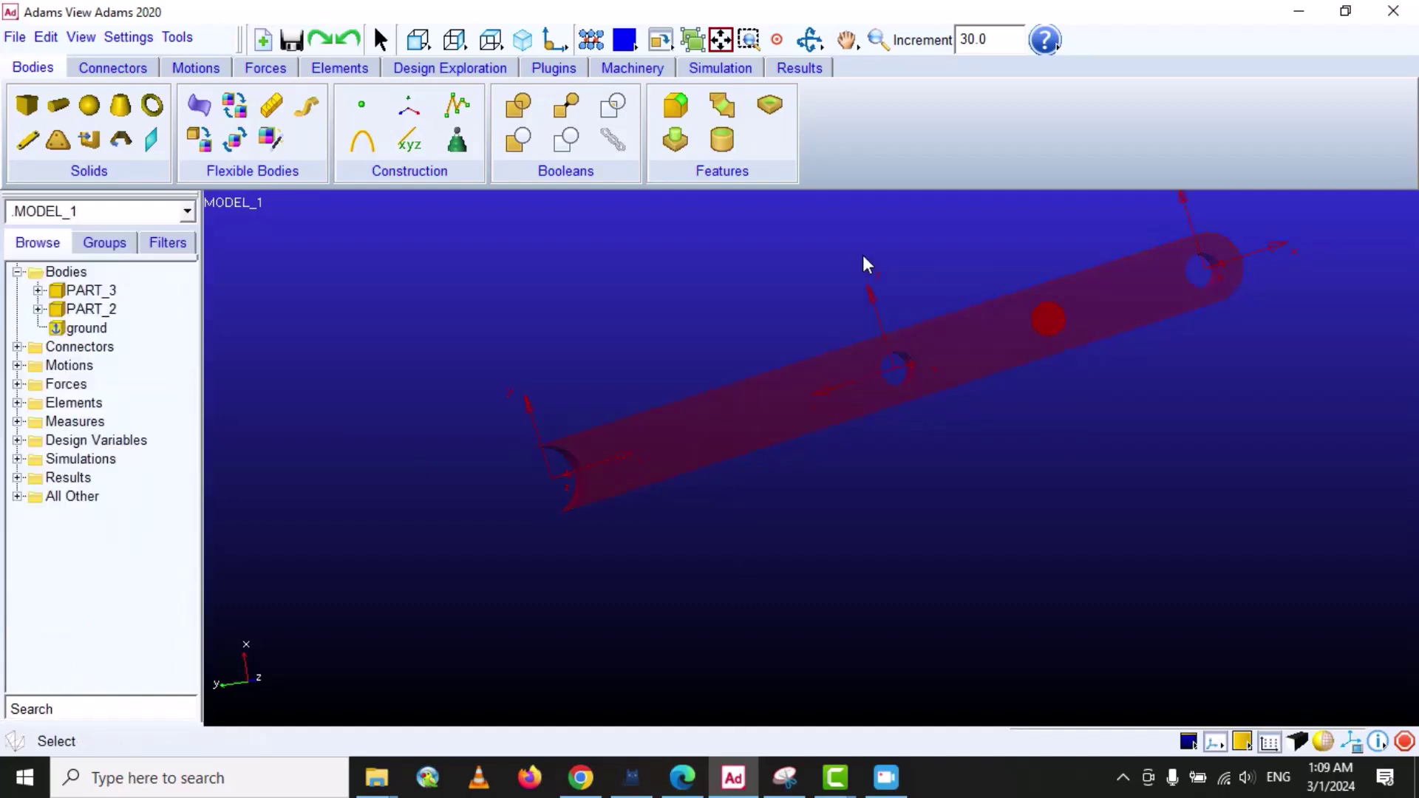
Examine the shallow blind hole on the link face up close and from a slightly different angle.
click(879, 40)
drag(1102, 304, 1096, 241)
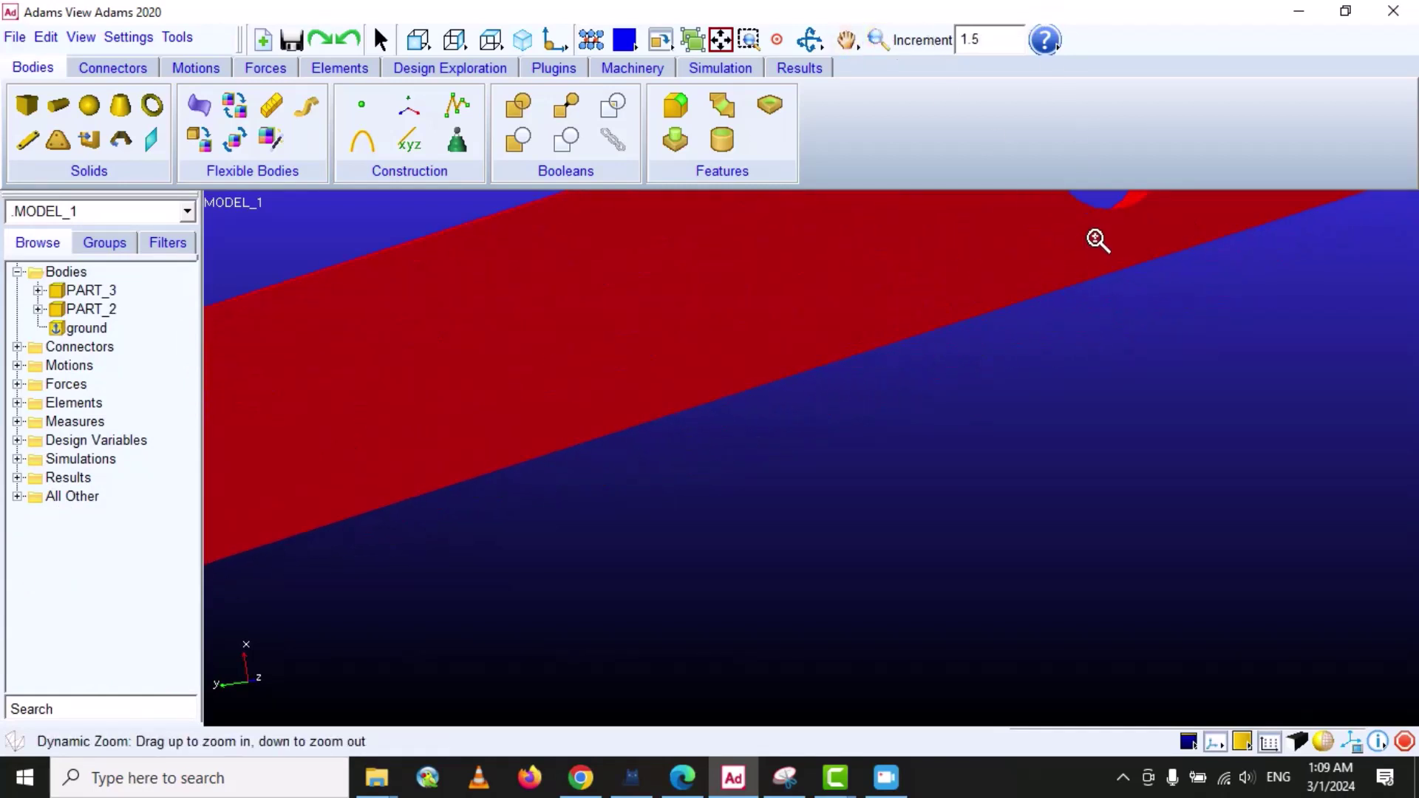
click(847, 41)
drag(1008, 241, 448, 669)
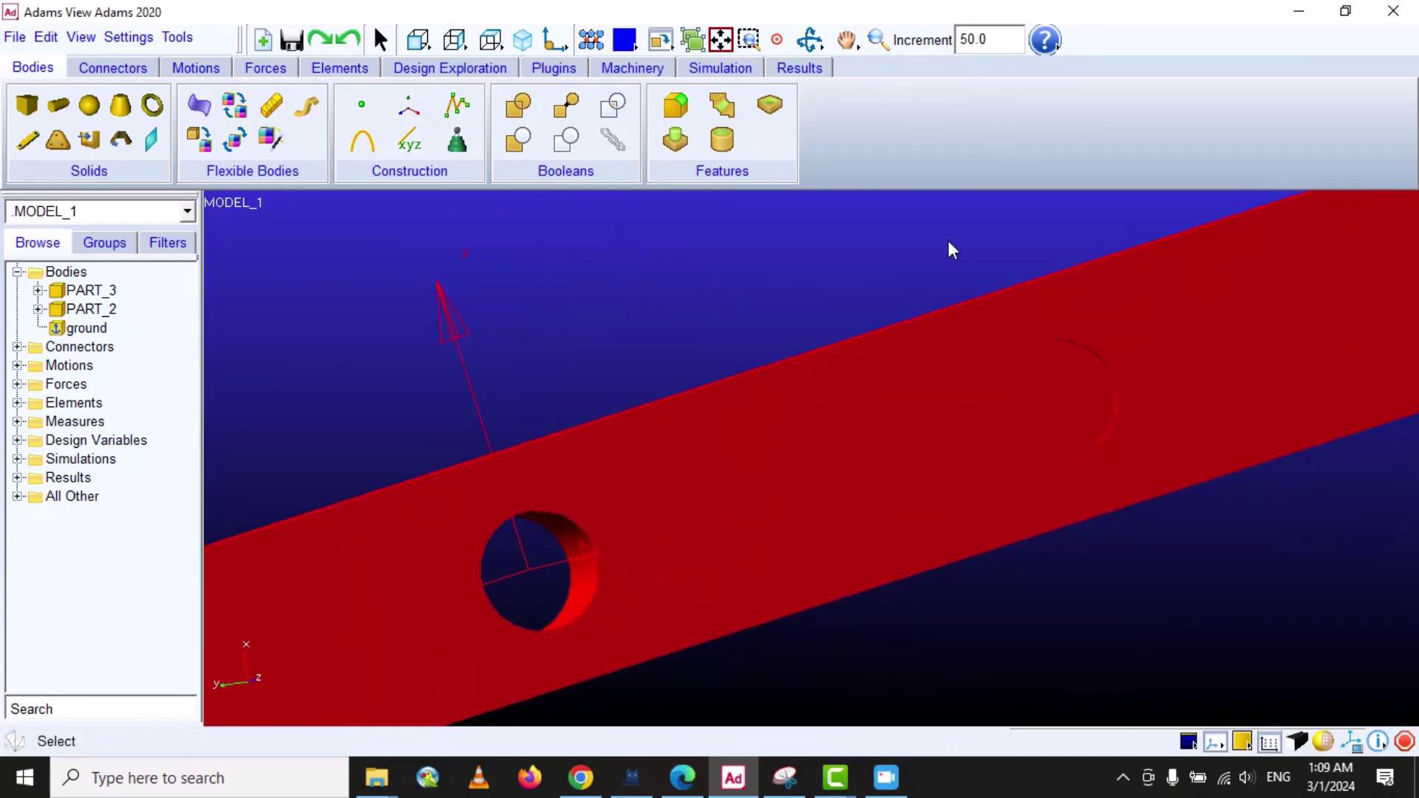
click(811, 41)
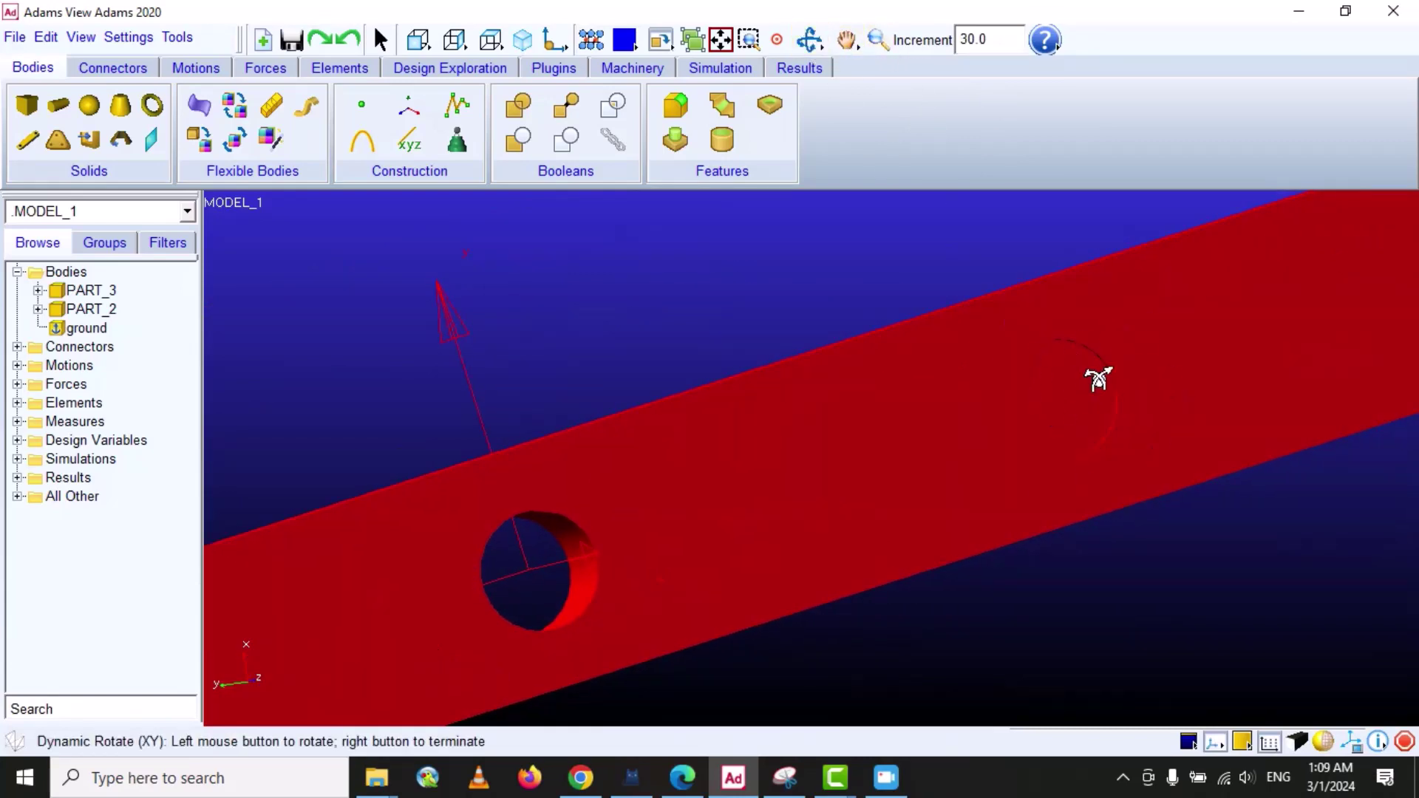
mouse_move(1099, 377)
mouse_down()
mouse_move(1131, 374)
mouse_move(1104, 391)
mouse_up()
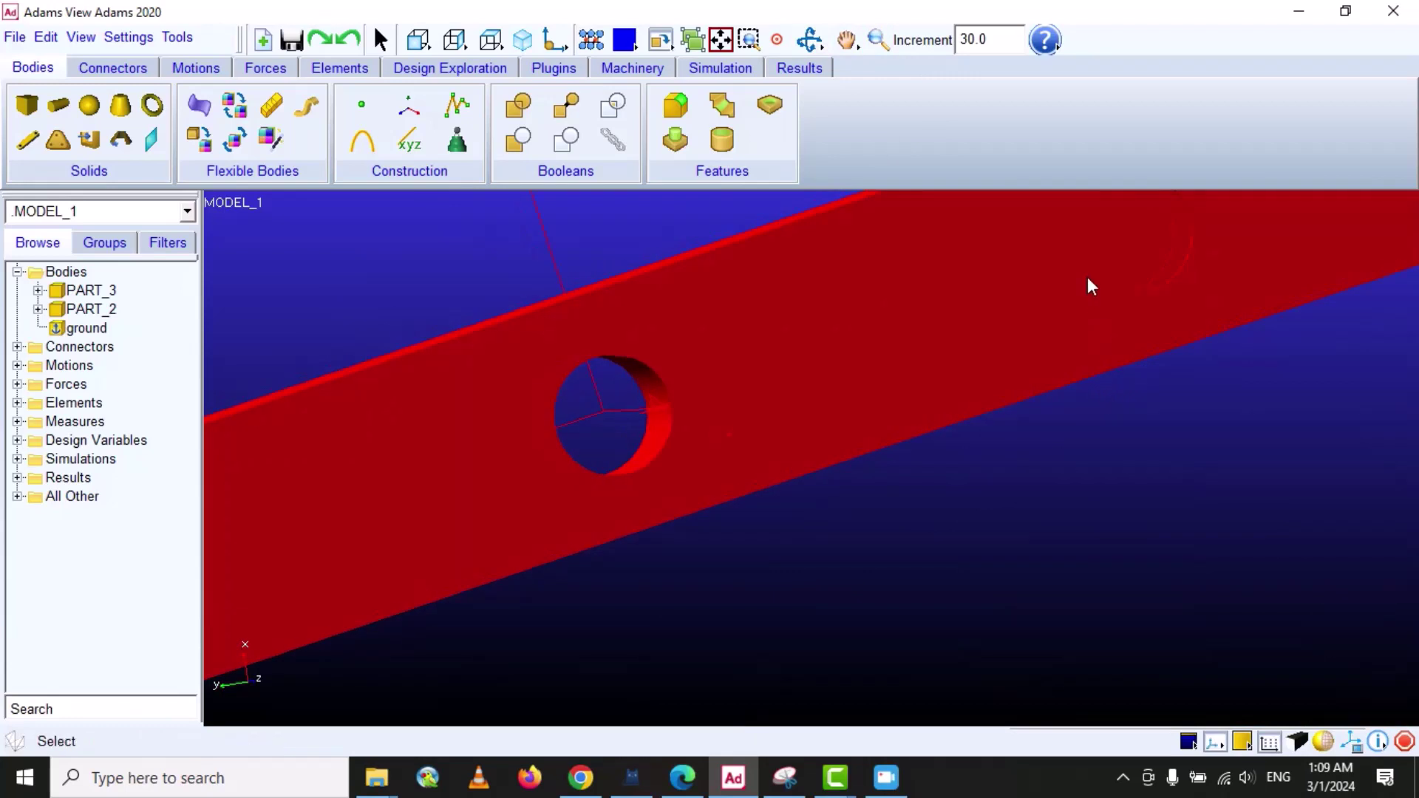
click(878, 41)
drag(891, 277, 901, 346)
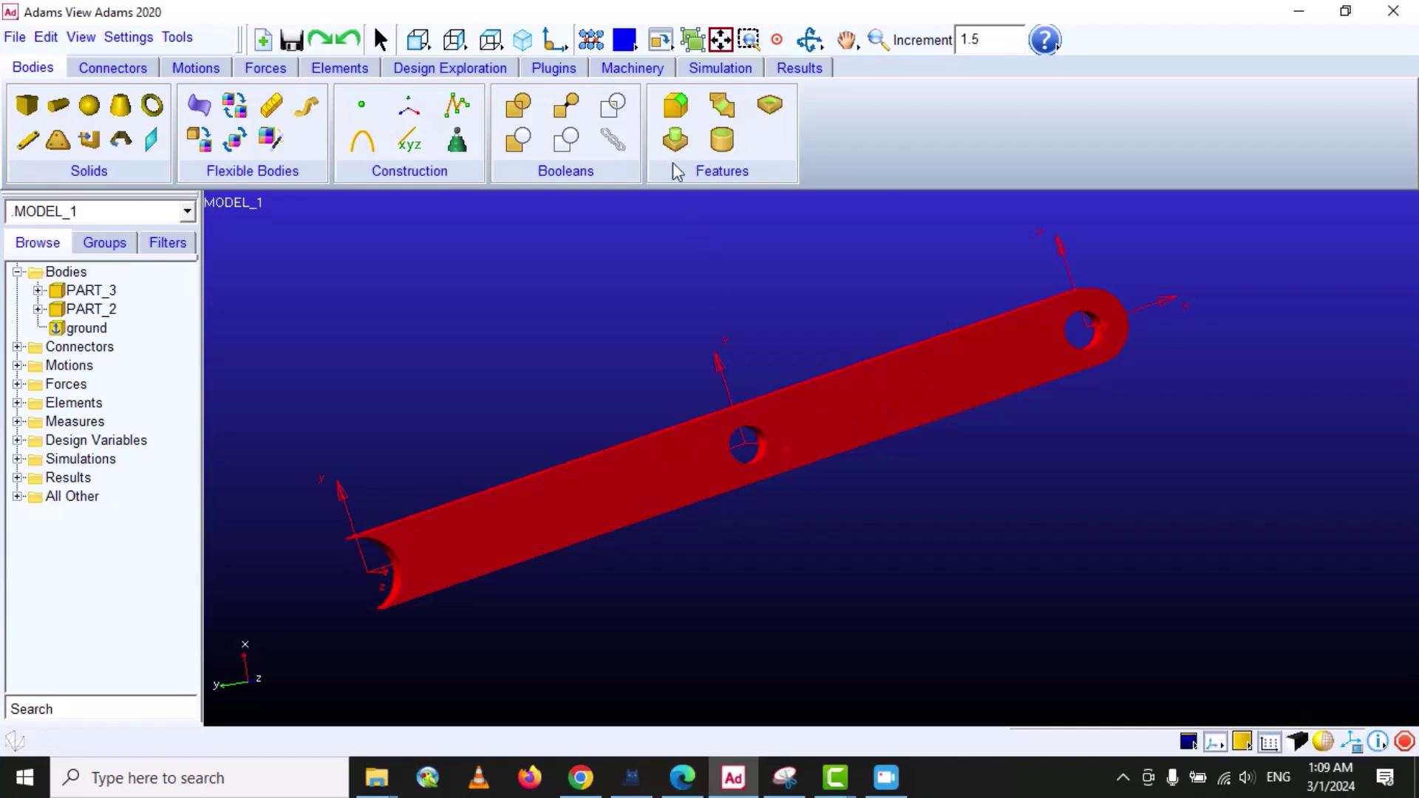
Add a boss of 1 cm radius and 10 cm height to the link face between the middle hole and the rounded-end hole.
click(675, 140)
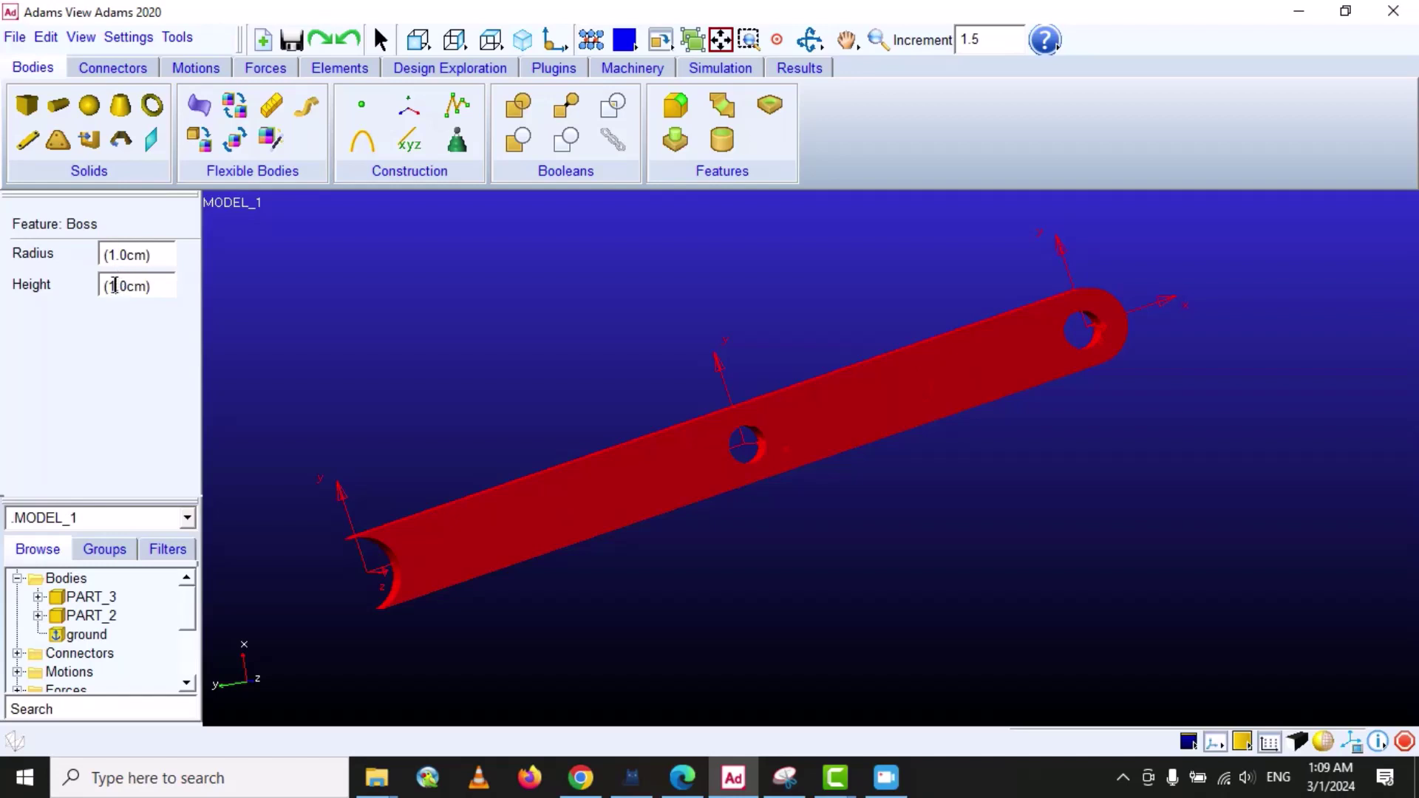
double_click(114, 286)
click(121, 285)
text(0)
click(568, 520)
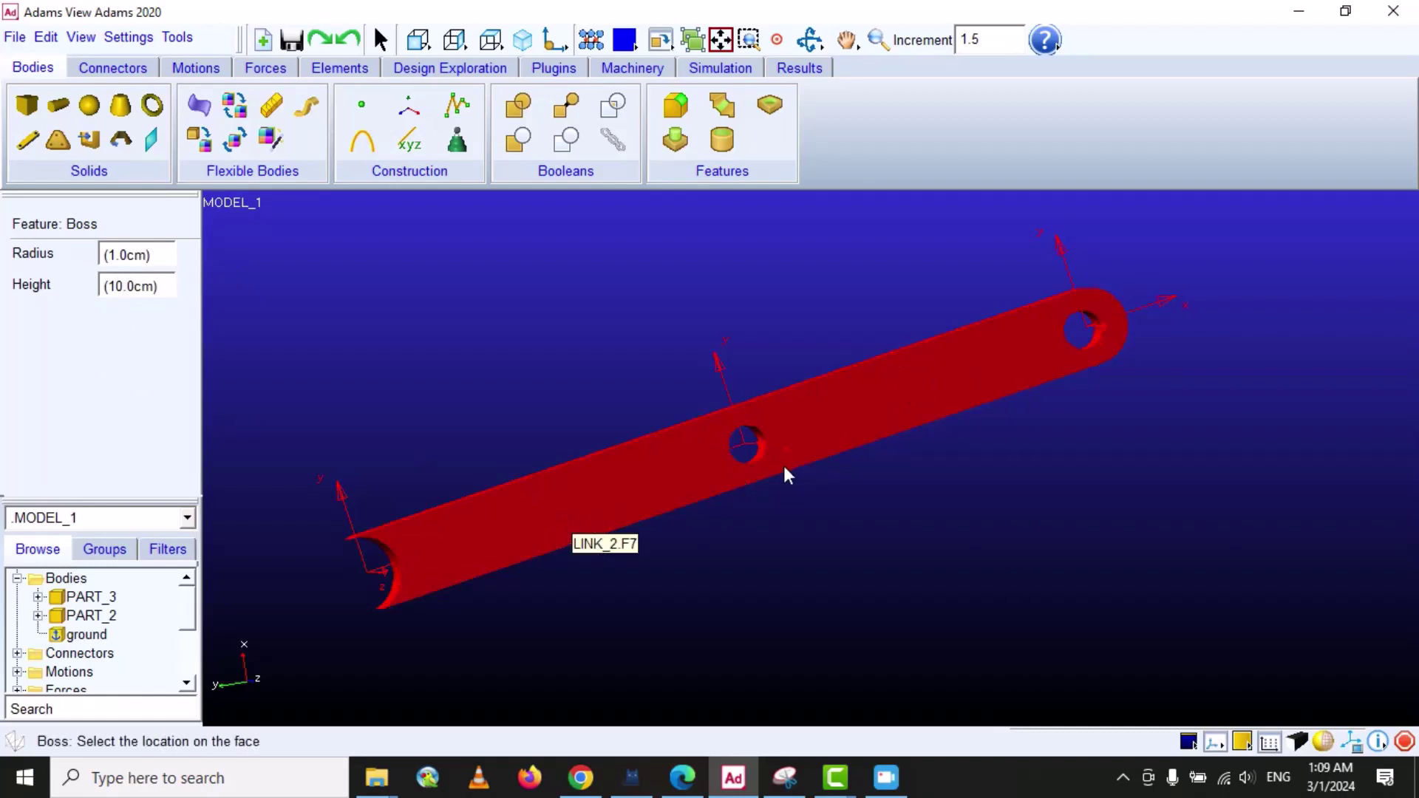
click(914, 391)
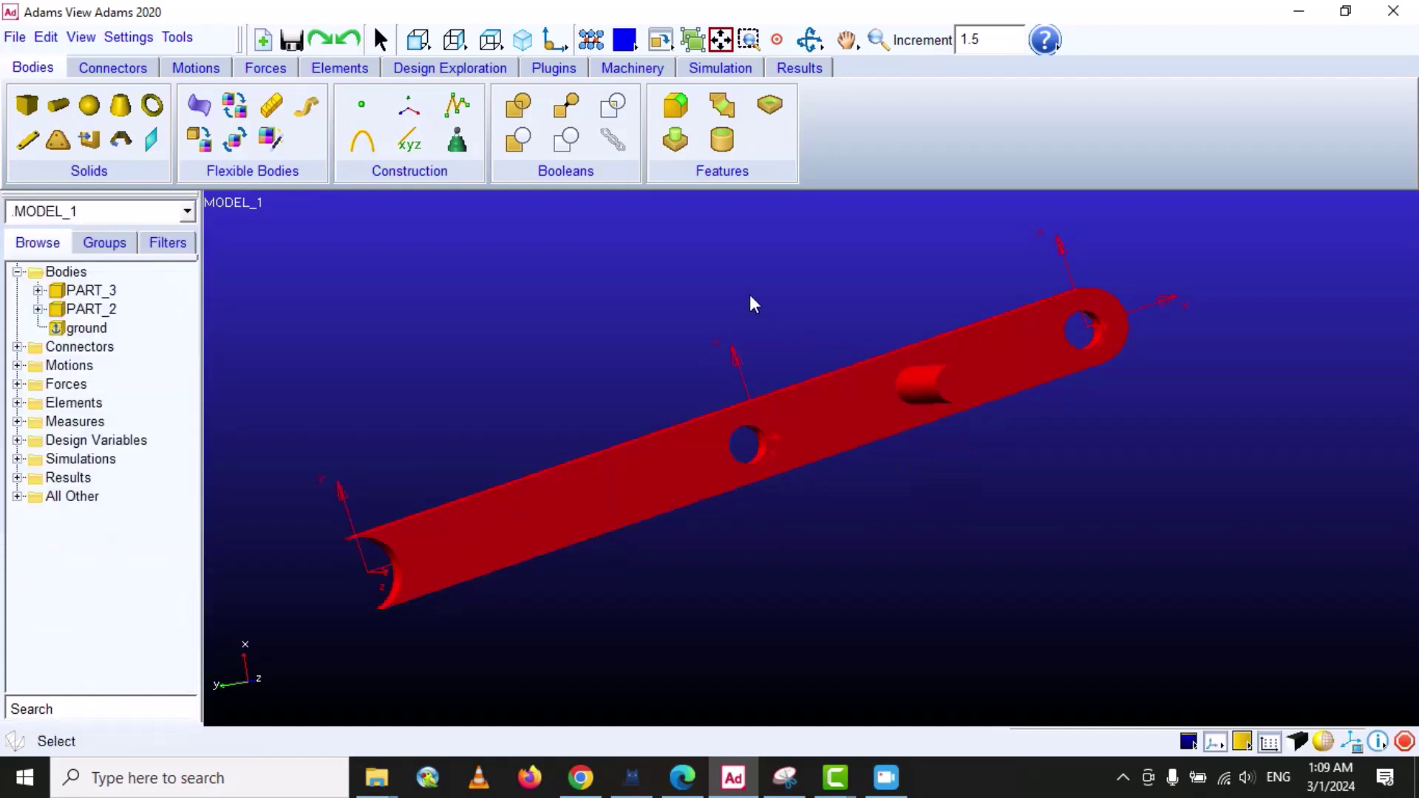
Examine the boss on the link face from several viewing angles.
click(813, 39)
drag(821, 303, 817, 361)
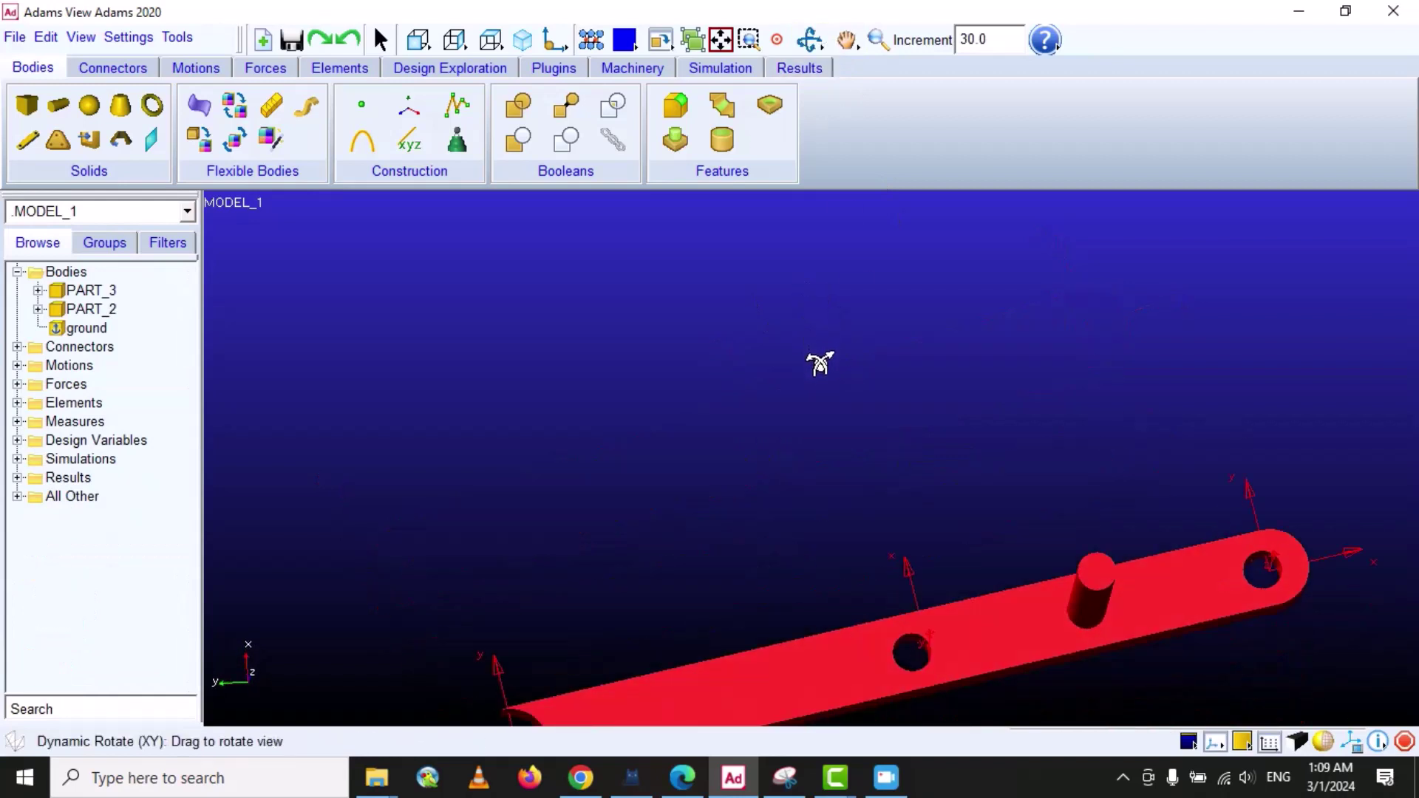
click(847, 41)
drag(985, 529, 852, 355)
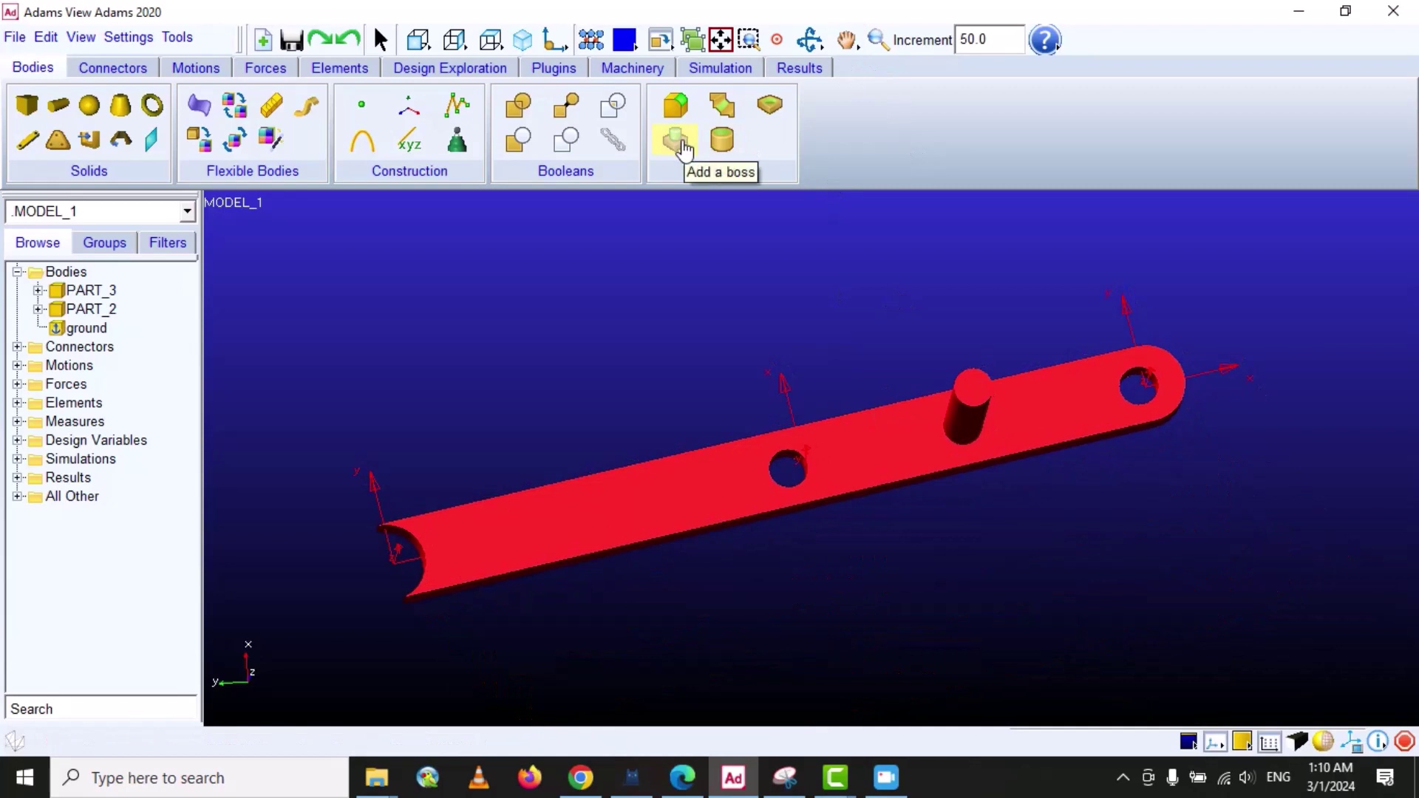
click(811, 41)
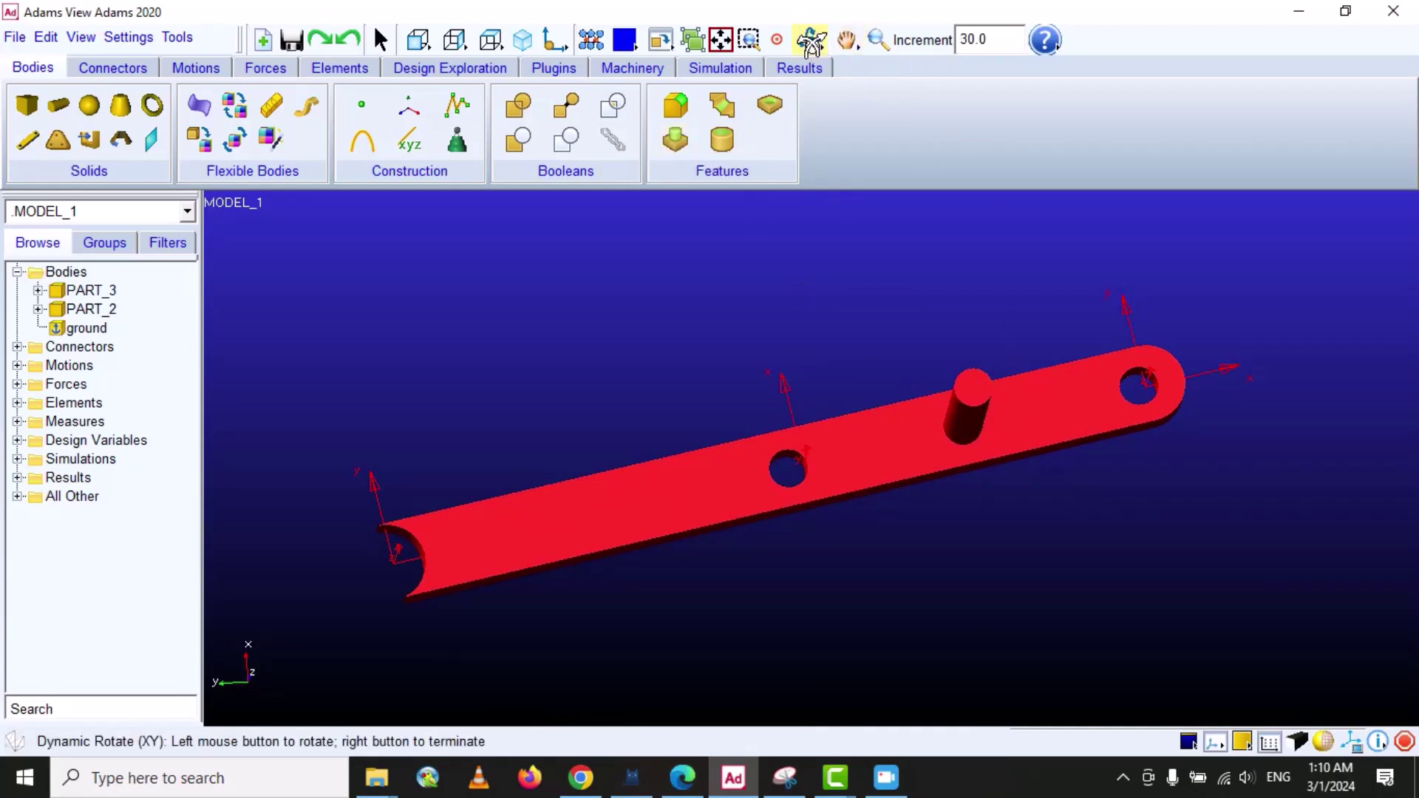
drag(894, 390, 883, 407)
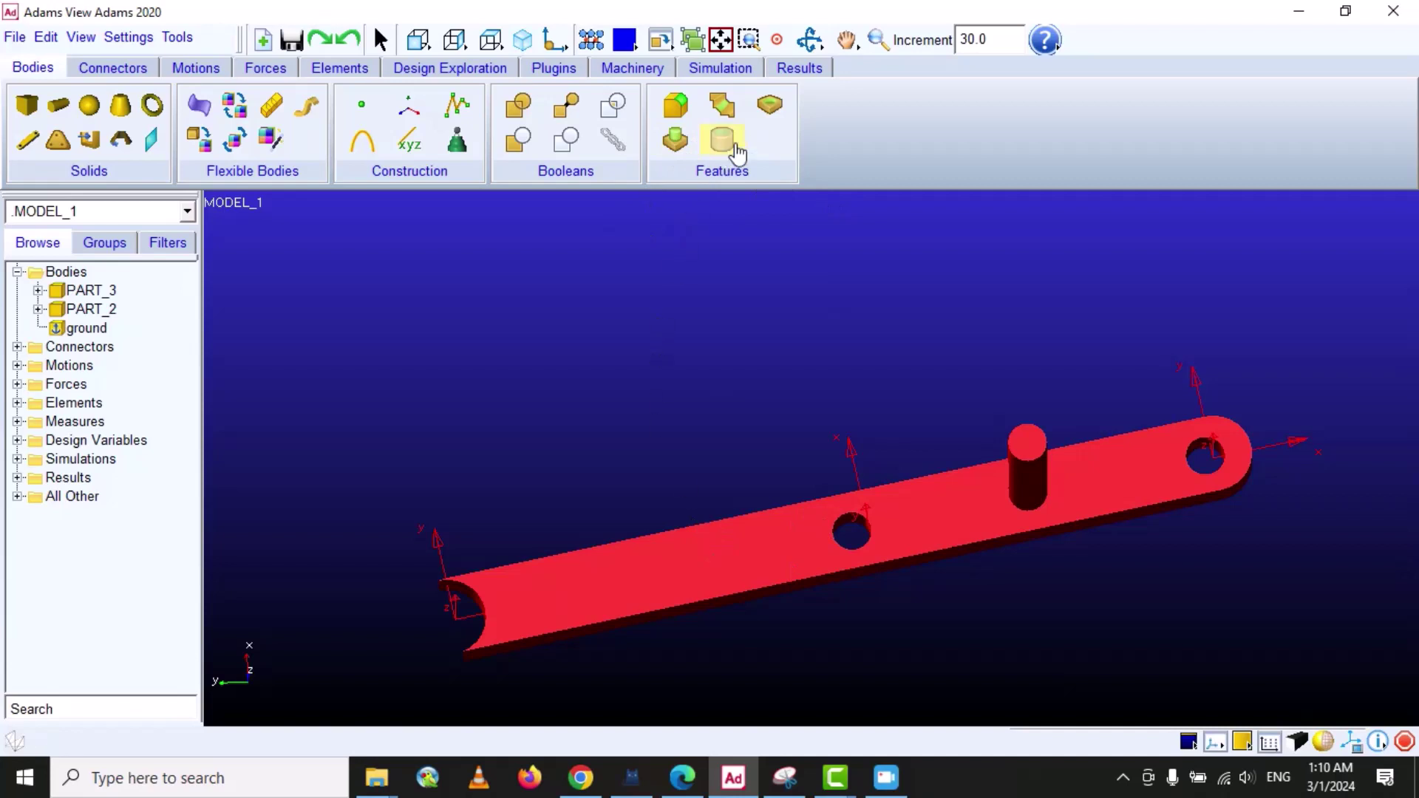
click(810, 40)
drag(844, 308, 881, 320)
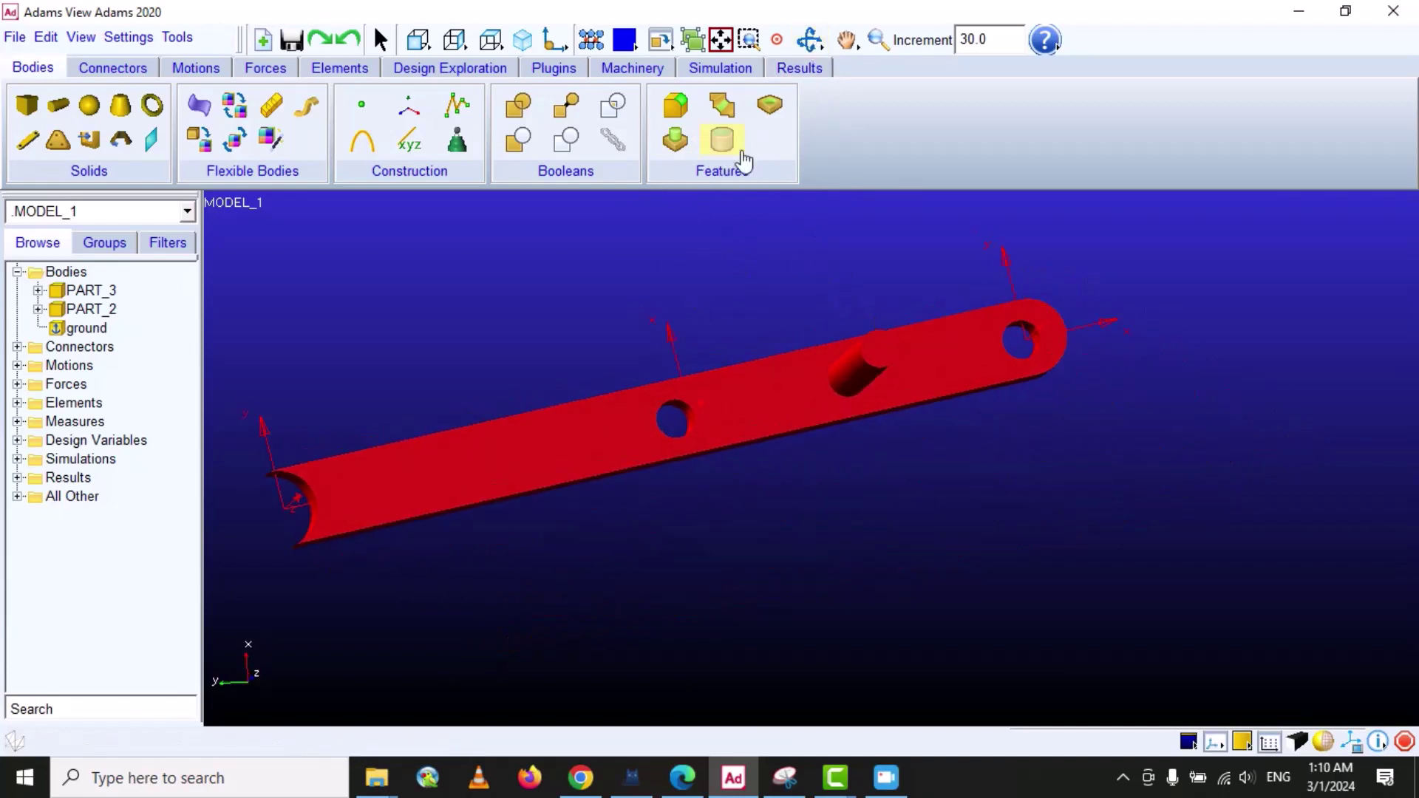
Try to shell the link with a thickness of 0.2 cm, piercing its flat face that carries the boss.
click(722, 140)
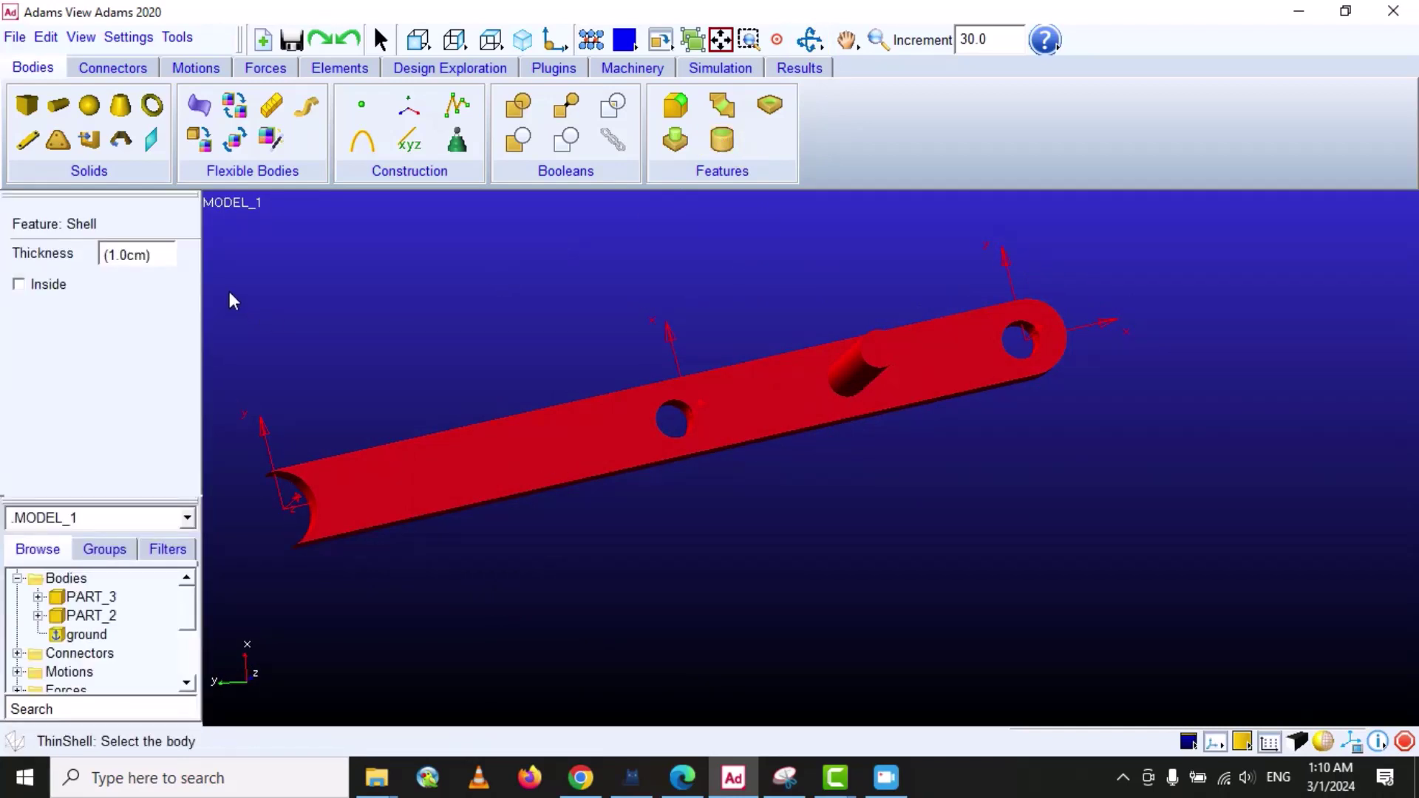
double_click(113, 255)
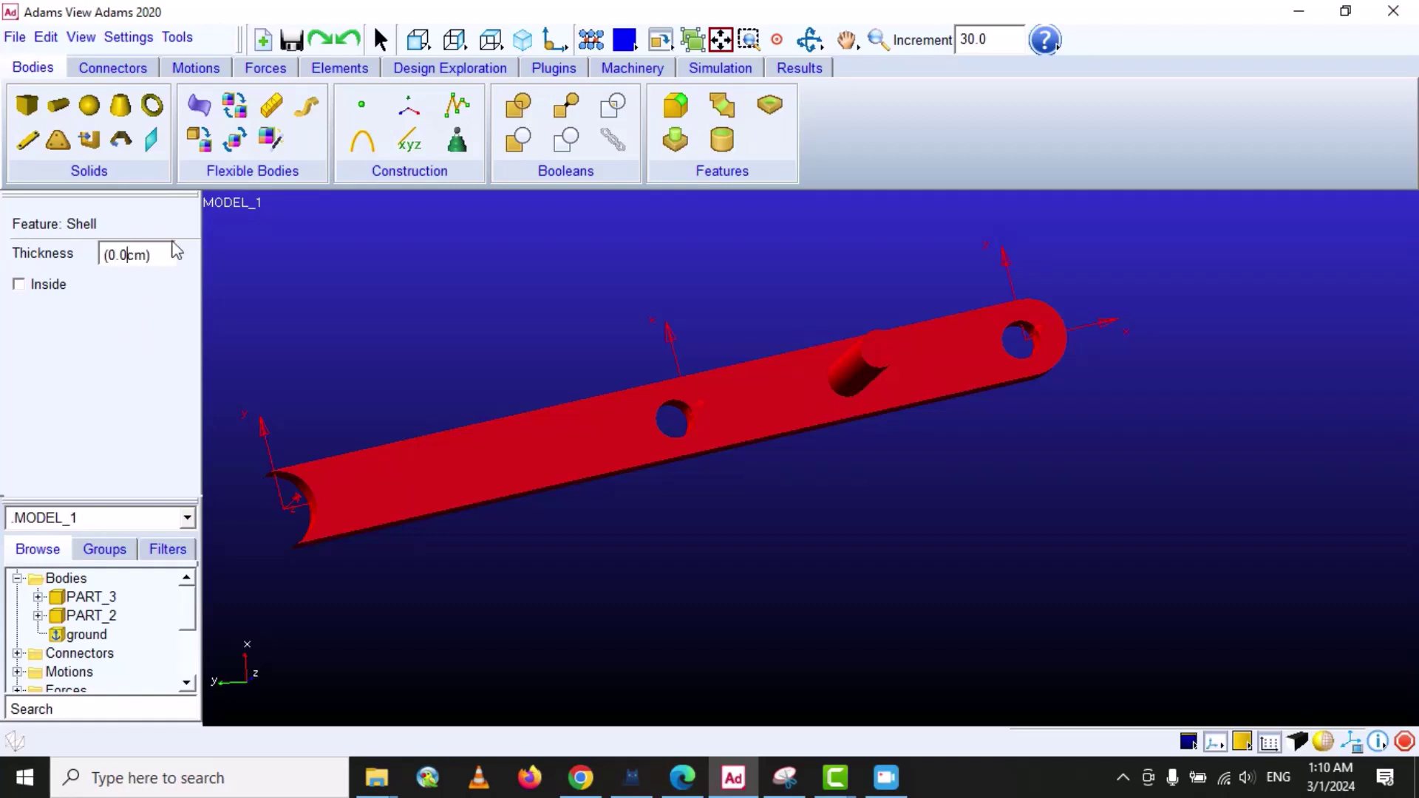
key(BackSpace)
text(2)
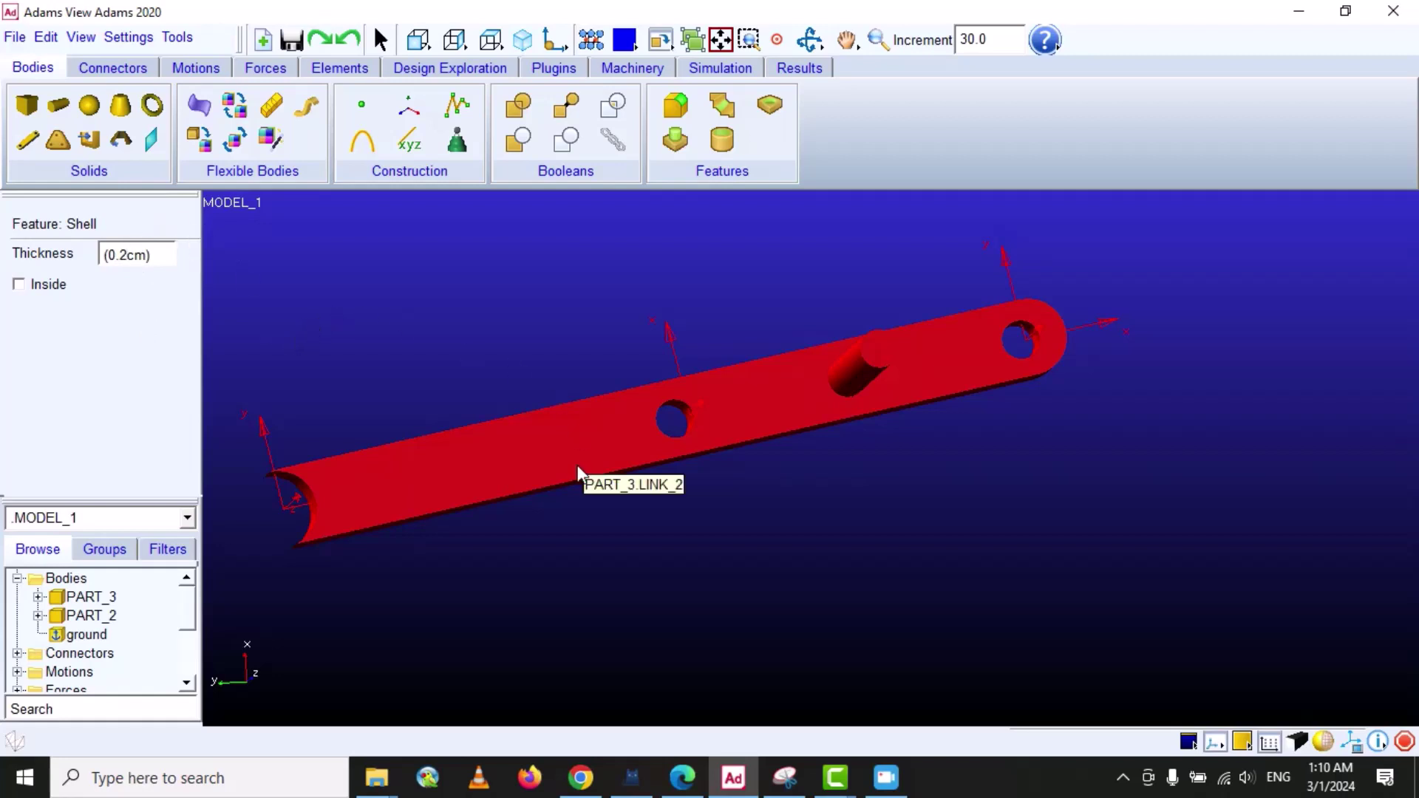
click(517, 466)
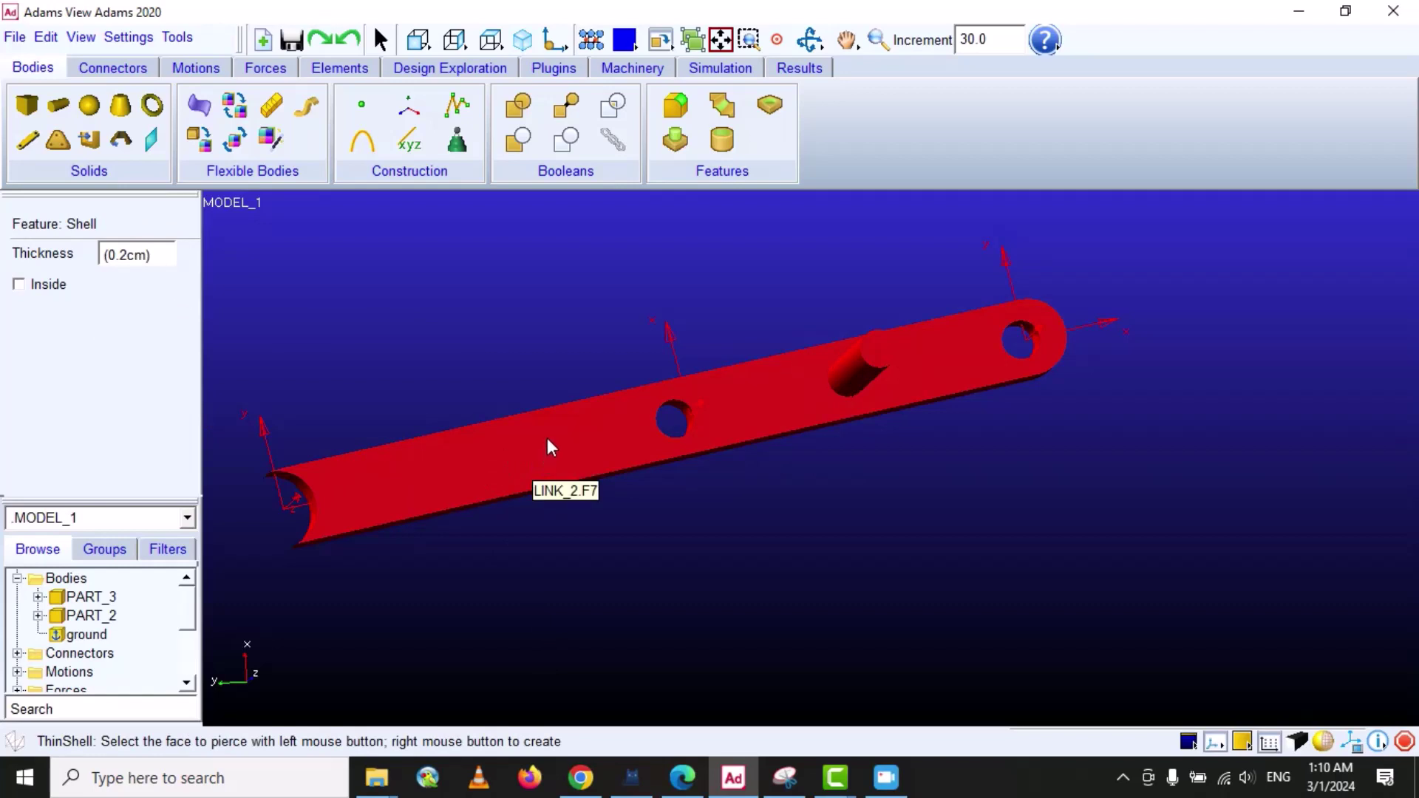
click(499, 455)
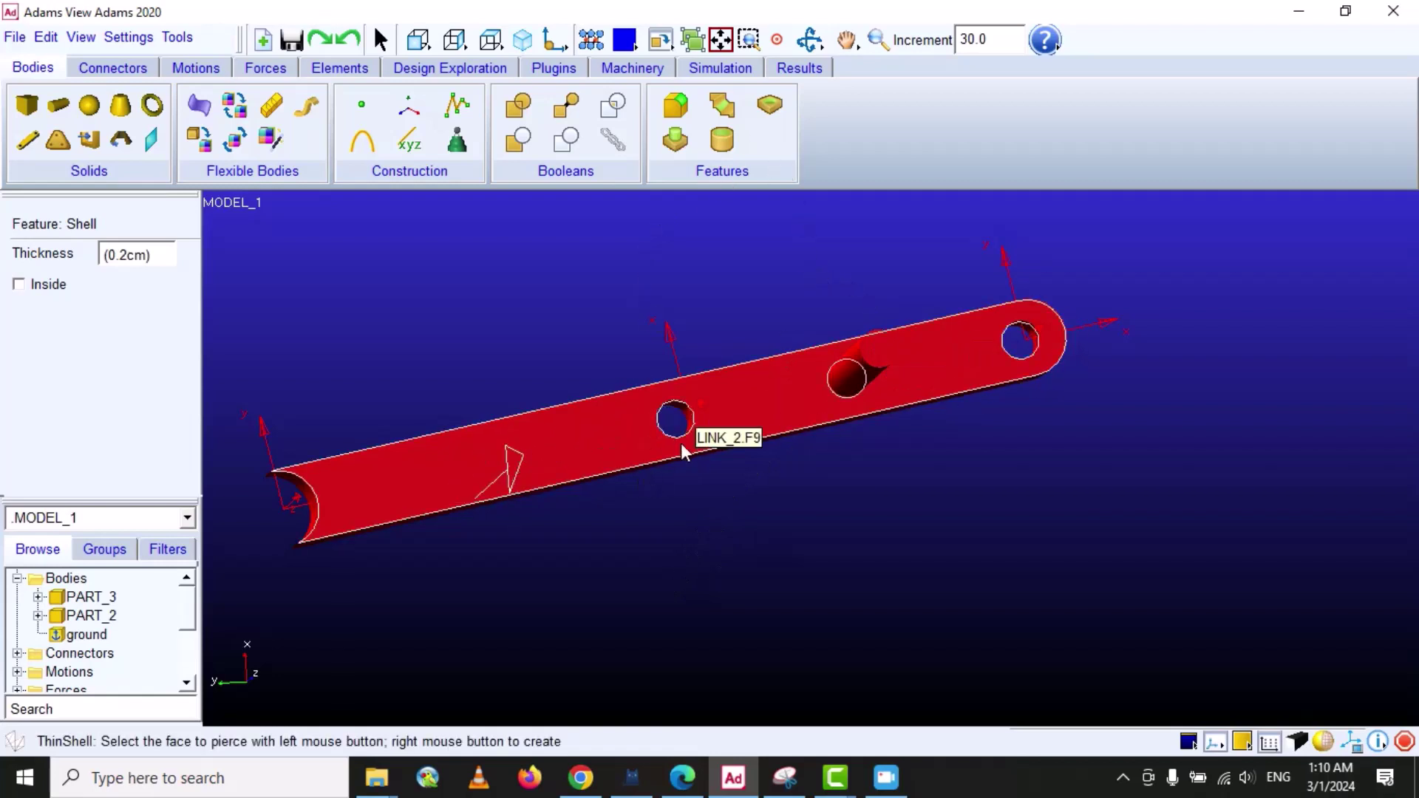
right_click(503, 260)
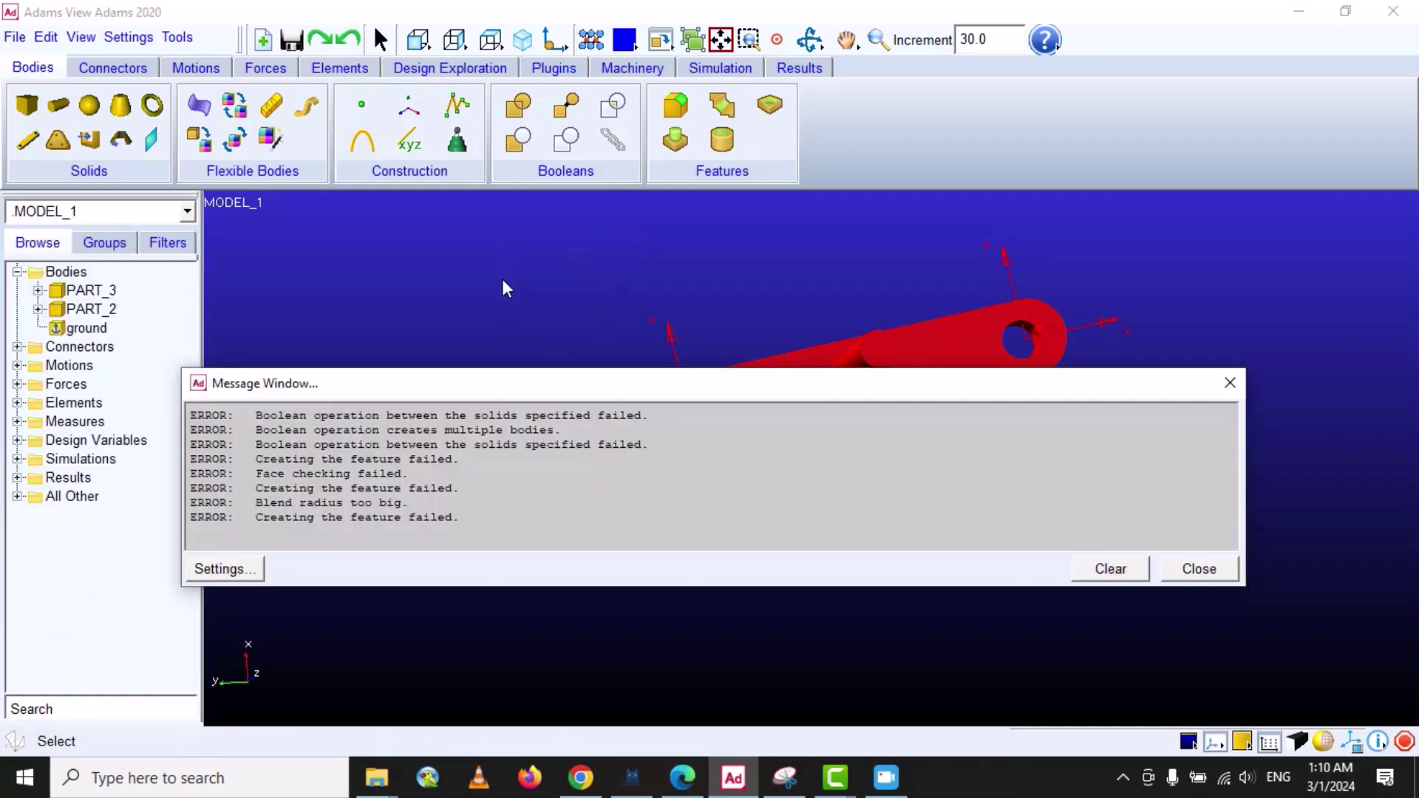
click(1227, 382)
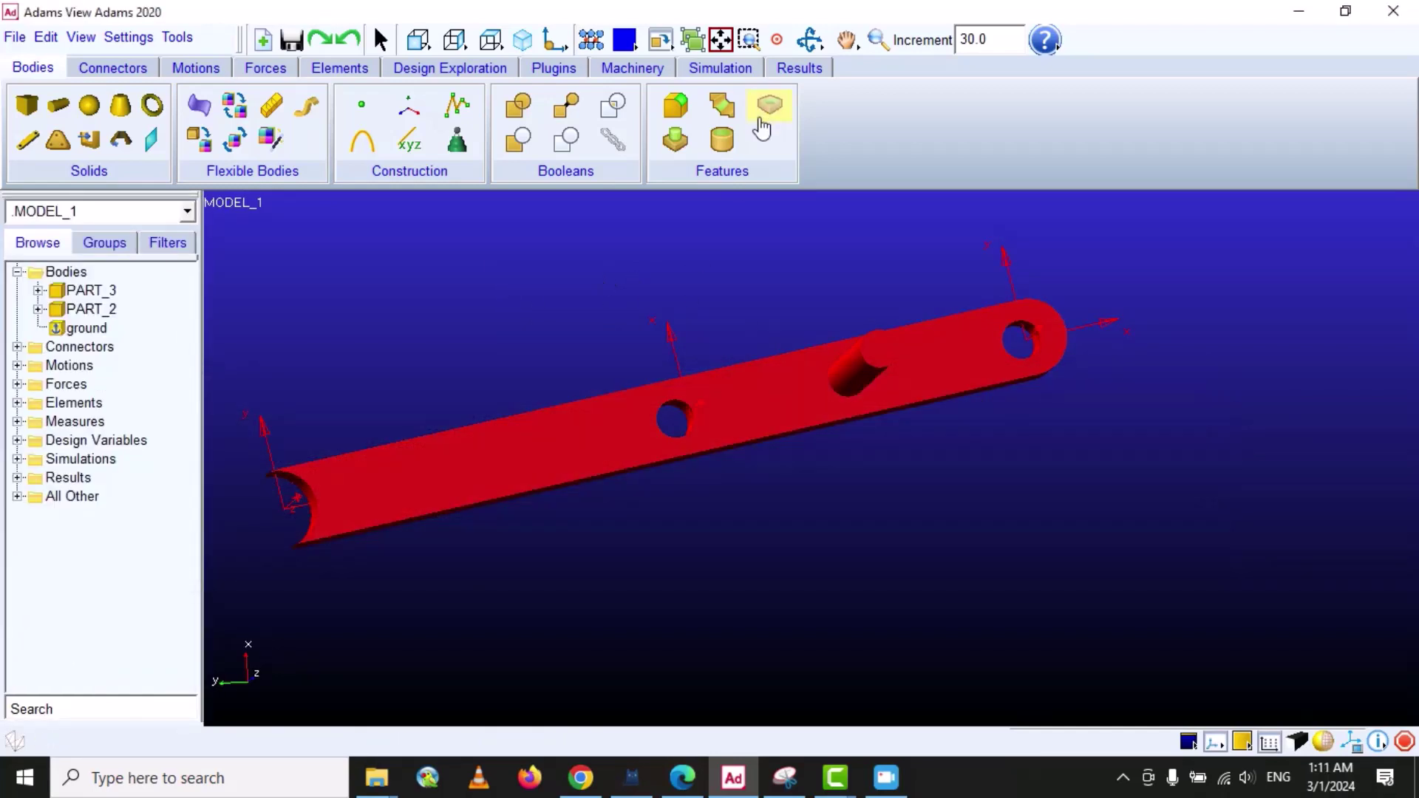
Examine the link up close from other angles and bring the box with its fillet, chamfer and hole into view.
click(810, 40)
drag(716, 244, 769, 244)
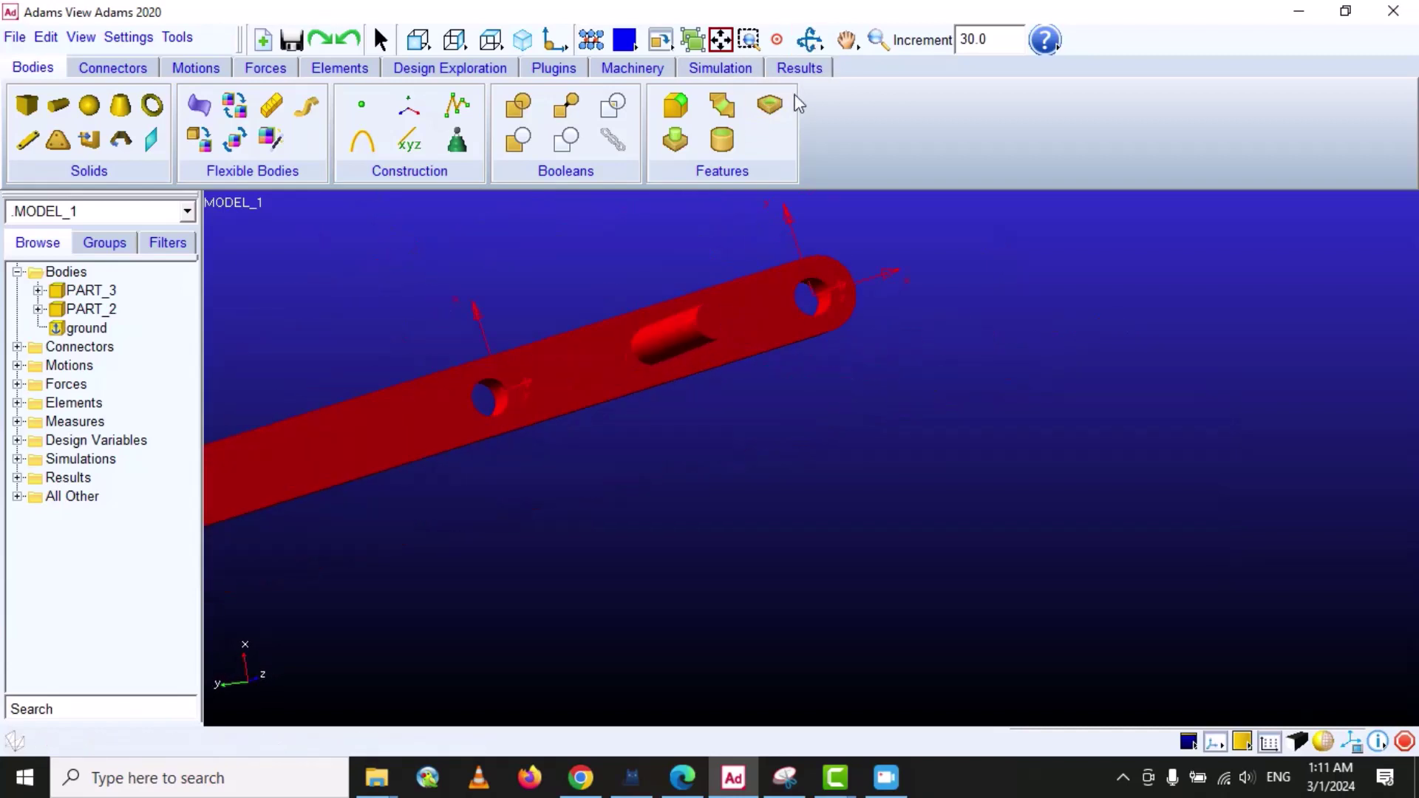
click(836, 46)
drag(663, 370, 1045, 359)
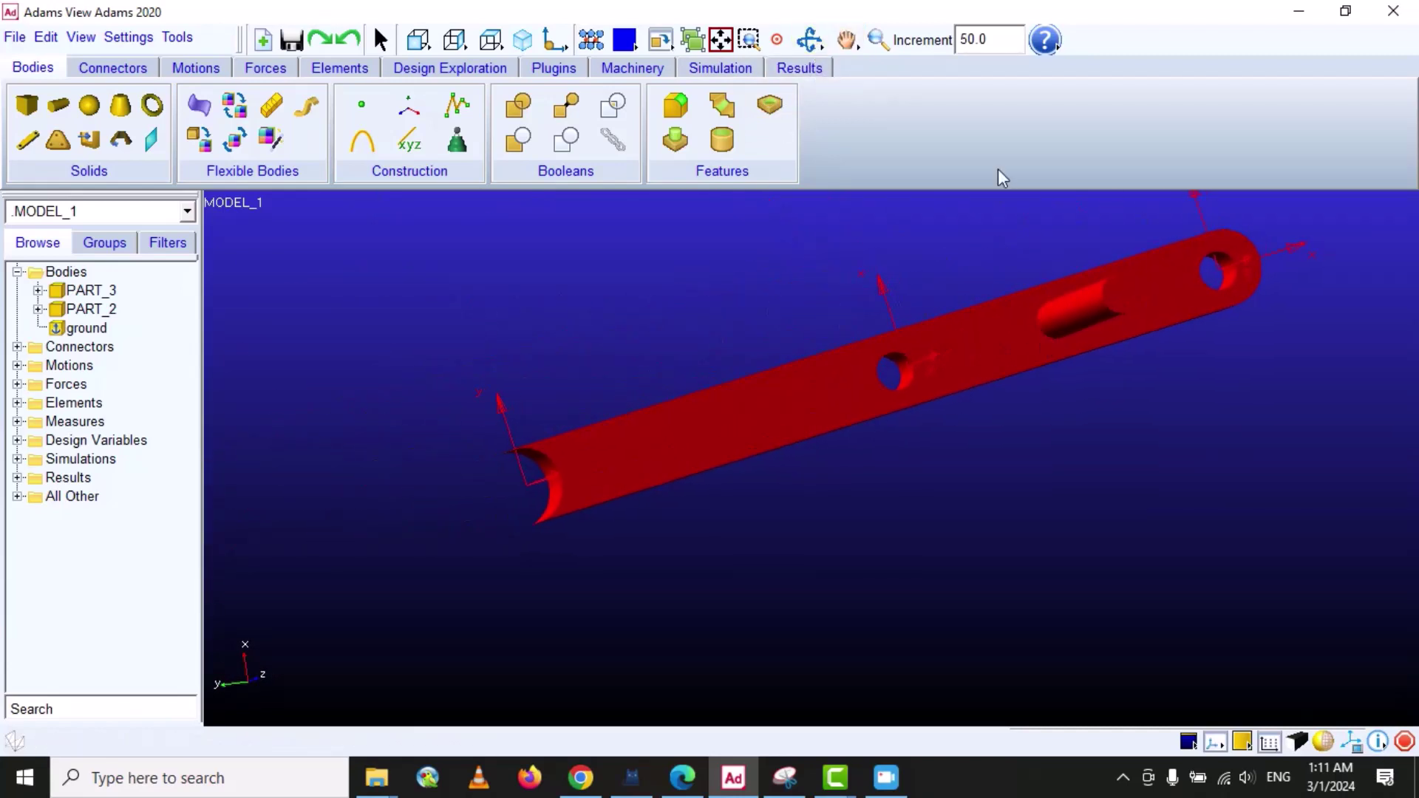
click(878, 40)
drag(760, 365, 820, 374)
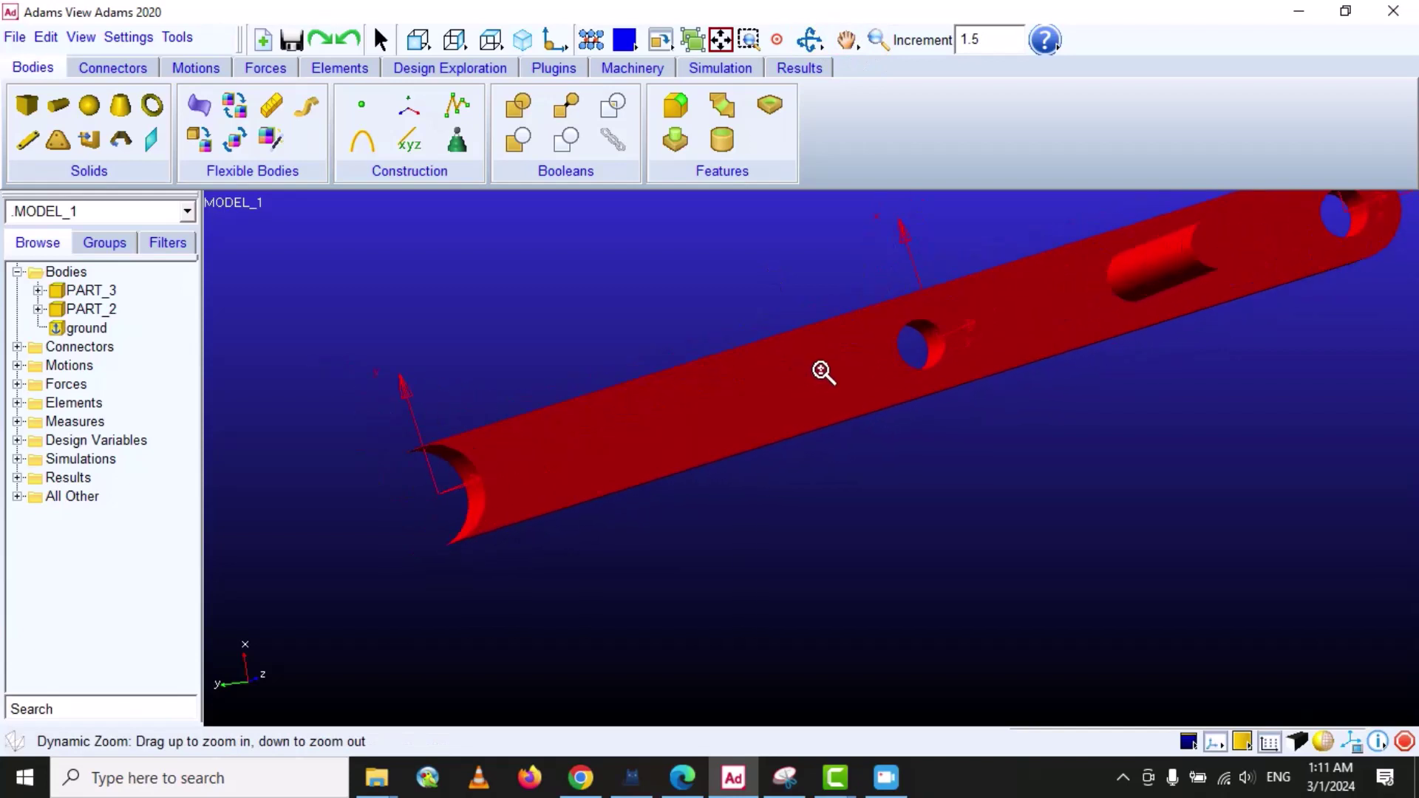
click(817, 40)
drag(630, 368, 422, 490)
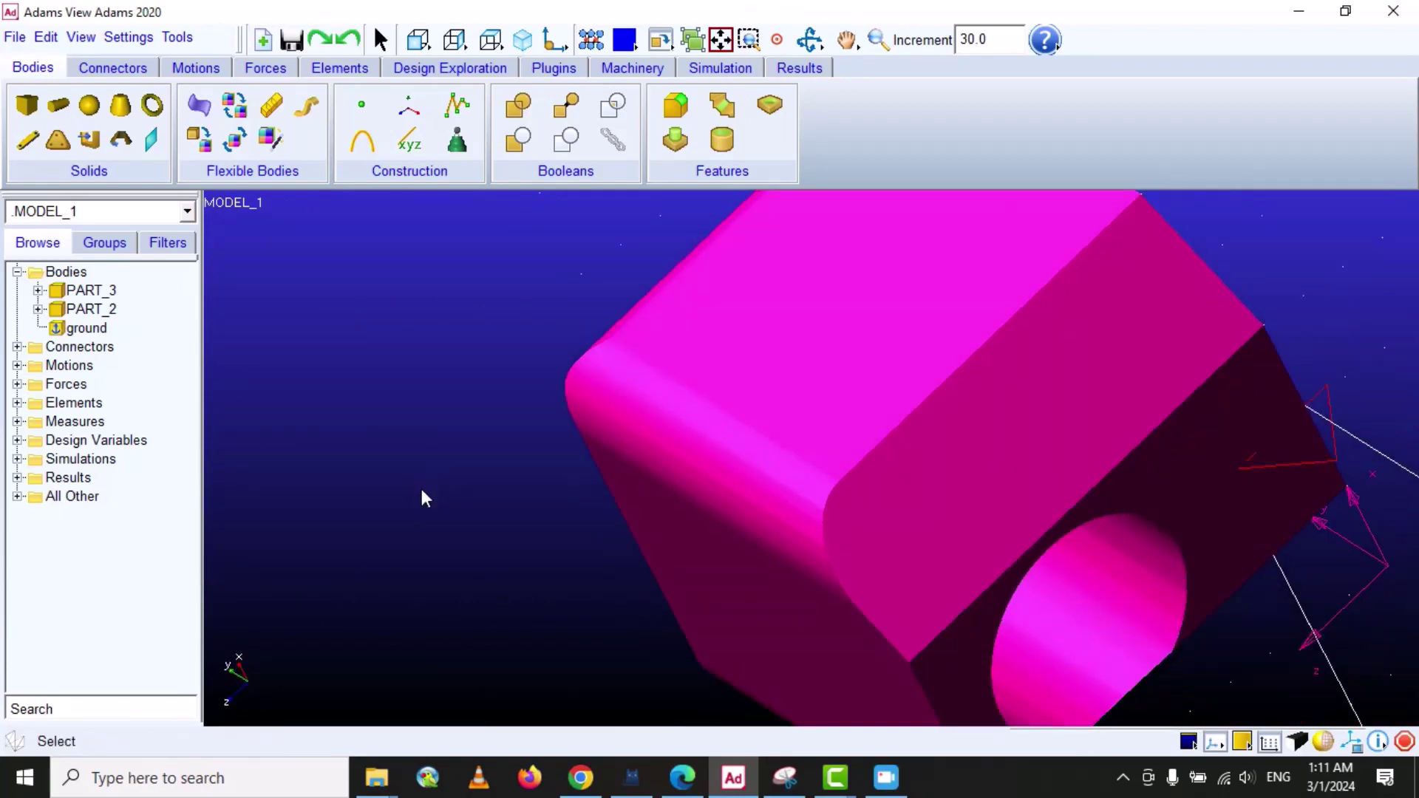
click(876, 41)
mouse_move(833, 352)
mouse_down()
mouse_move(833, 367)
mouse_move(839, 349)
mouse_up()
click(810, 39)
drag(797, 452, 798, 469)
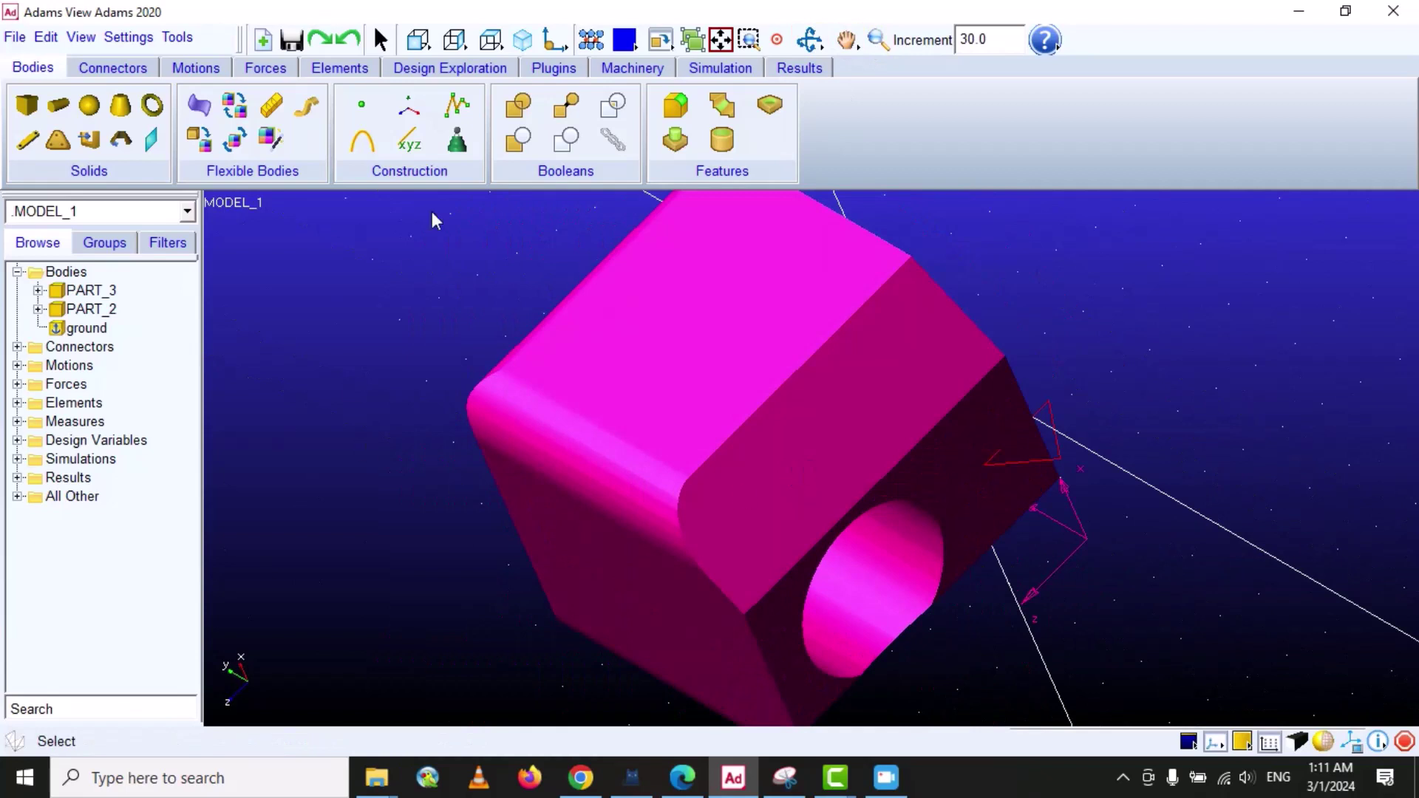
Try to shell the box on the inside at 0.2 cm, piercing the two flat faces beside the fillet and the face with the hole.
click(730, 147)
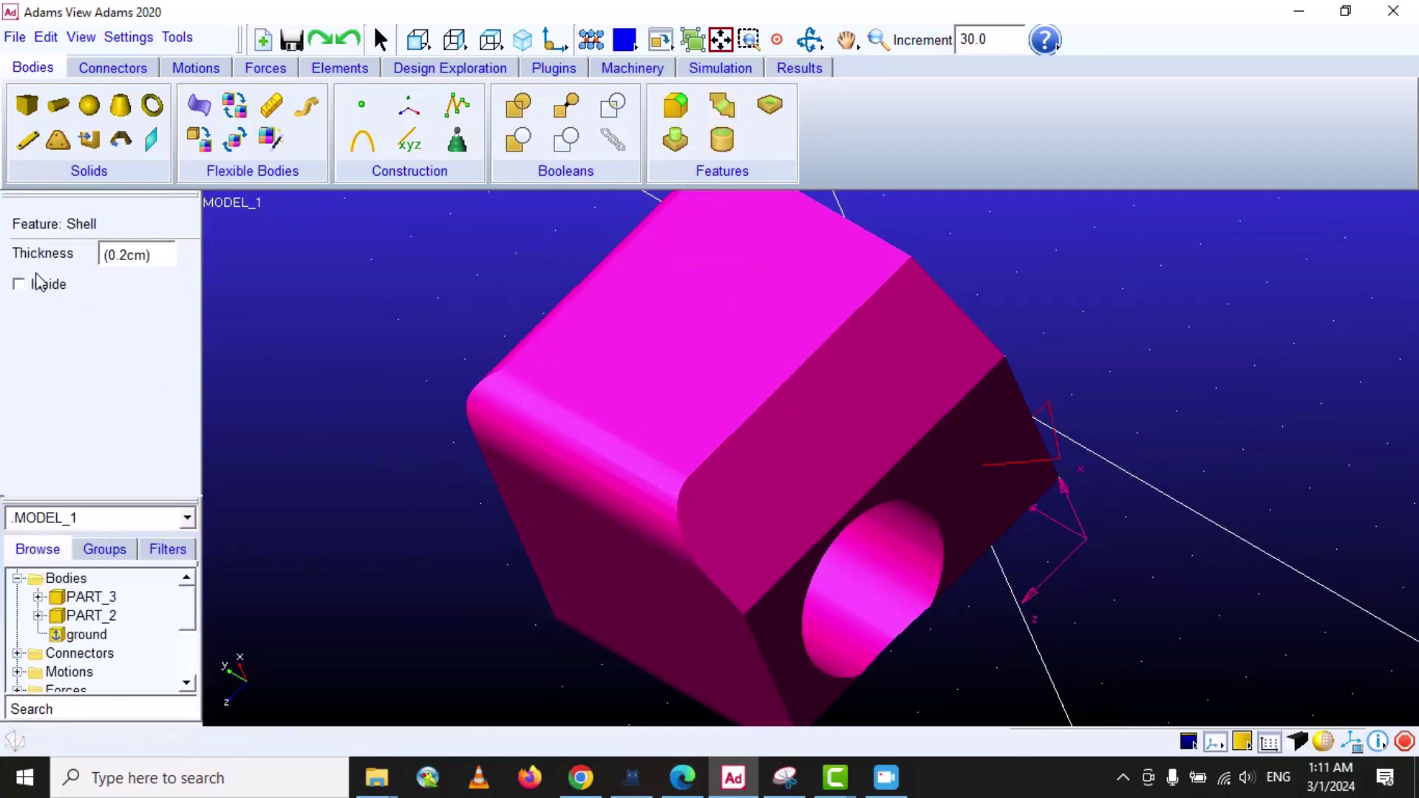
click(19, 289)
click(604, 400)
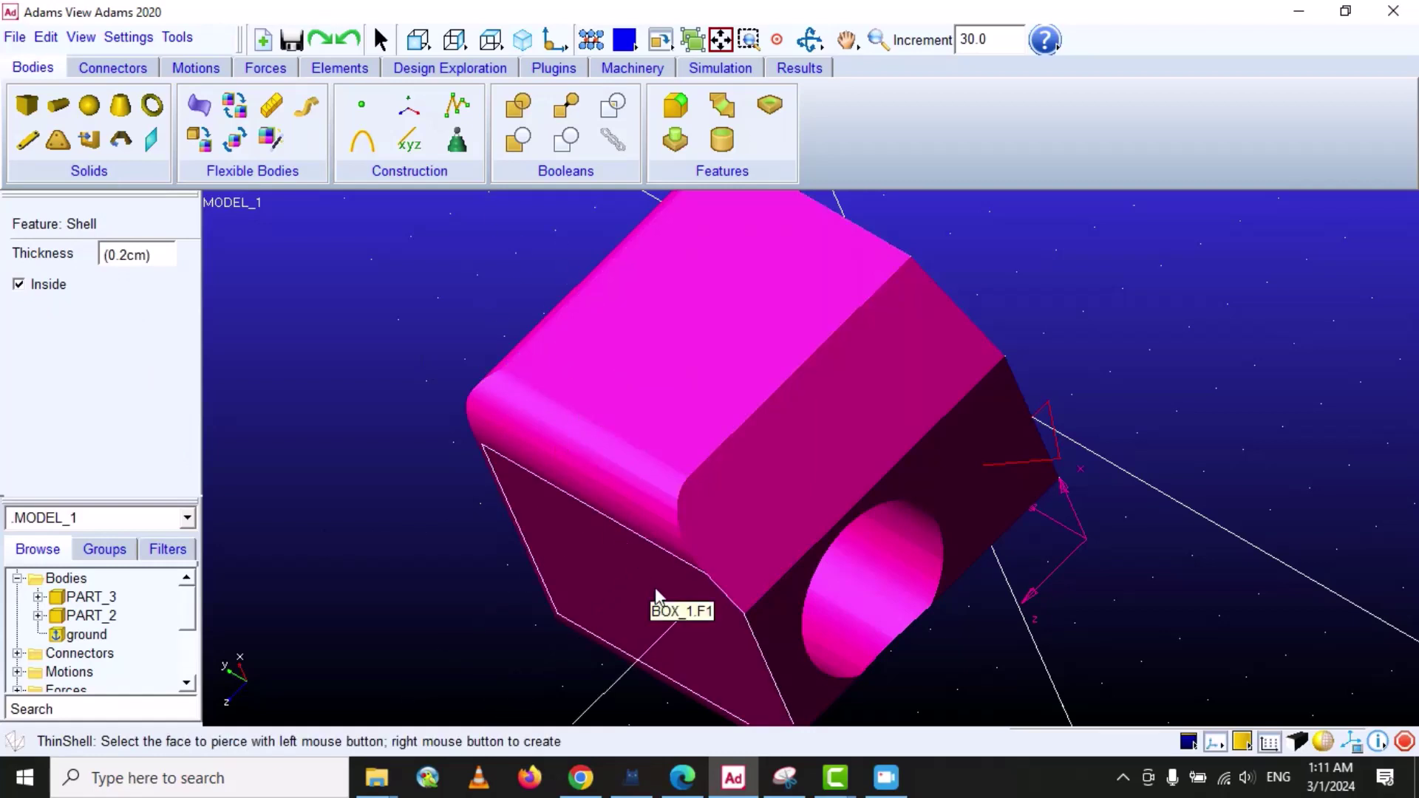
click(683, 321)
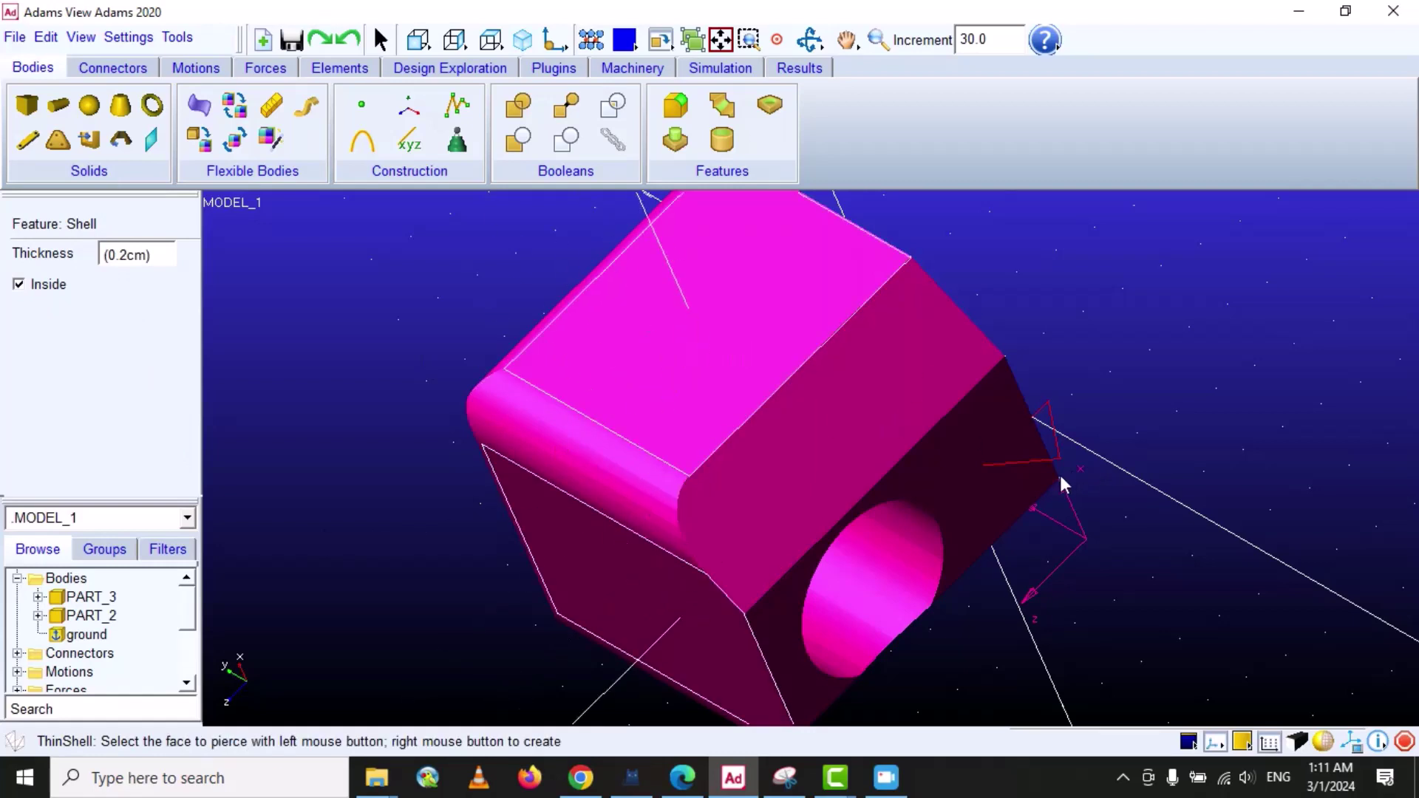
click(968, 484)
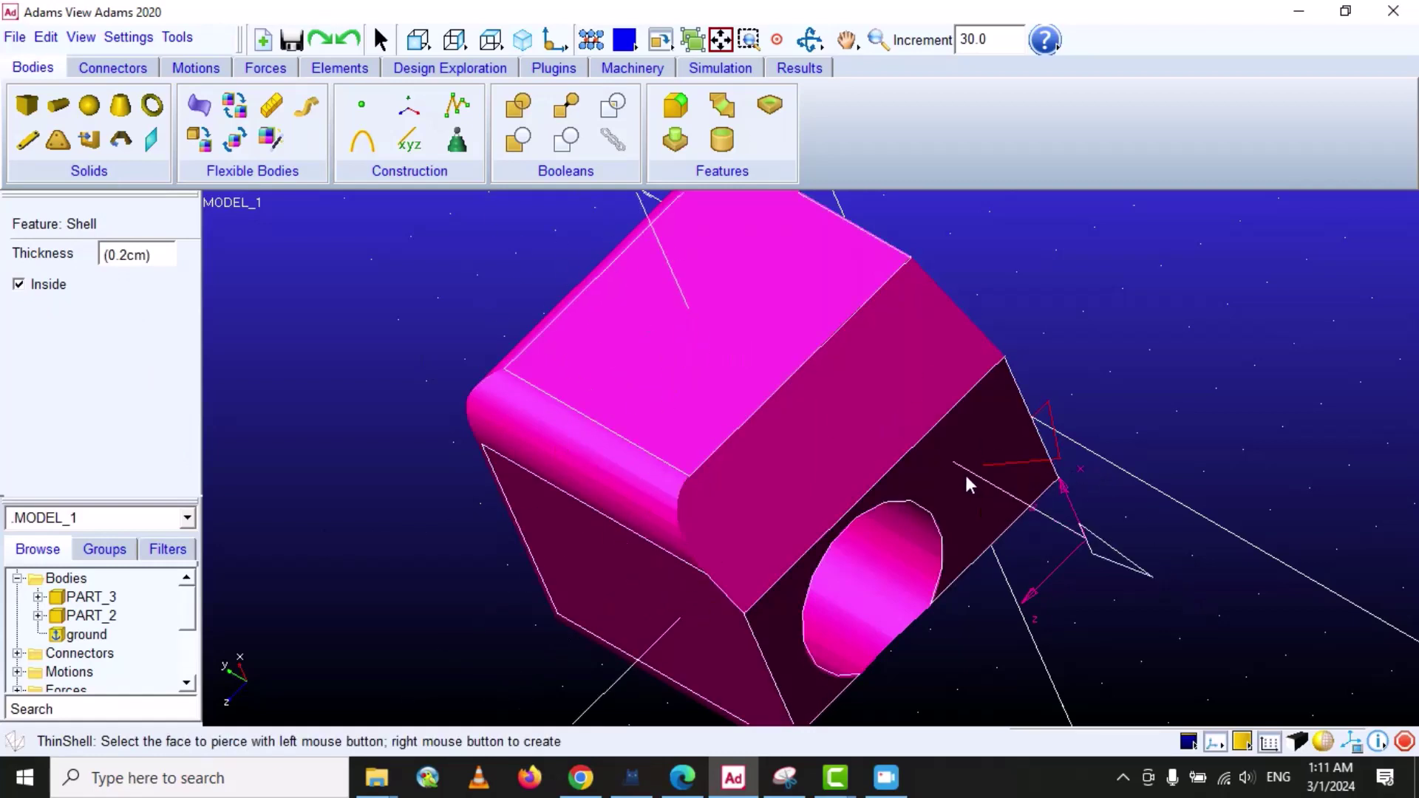
right_click(1085, 279)
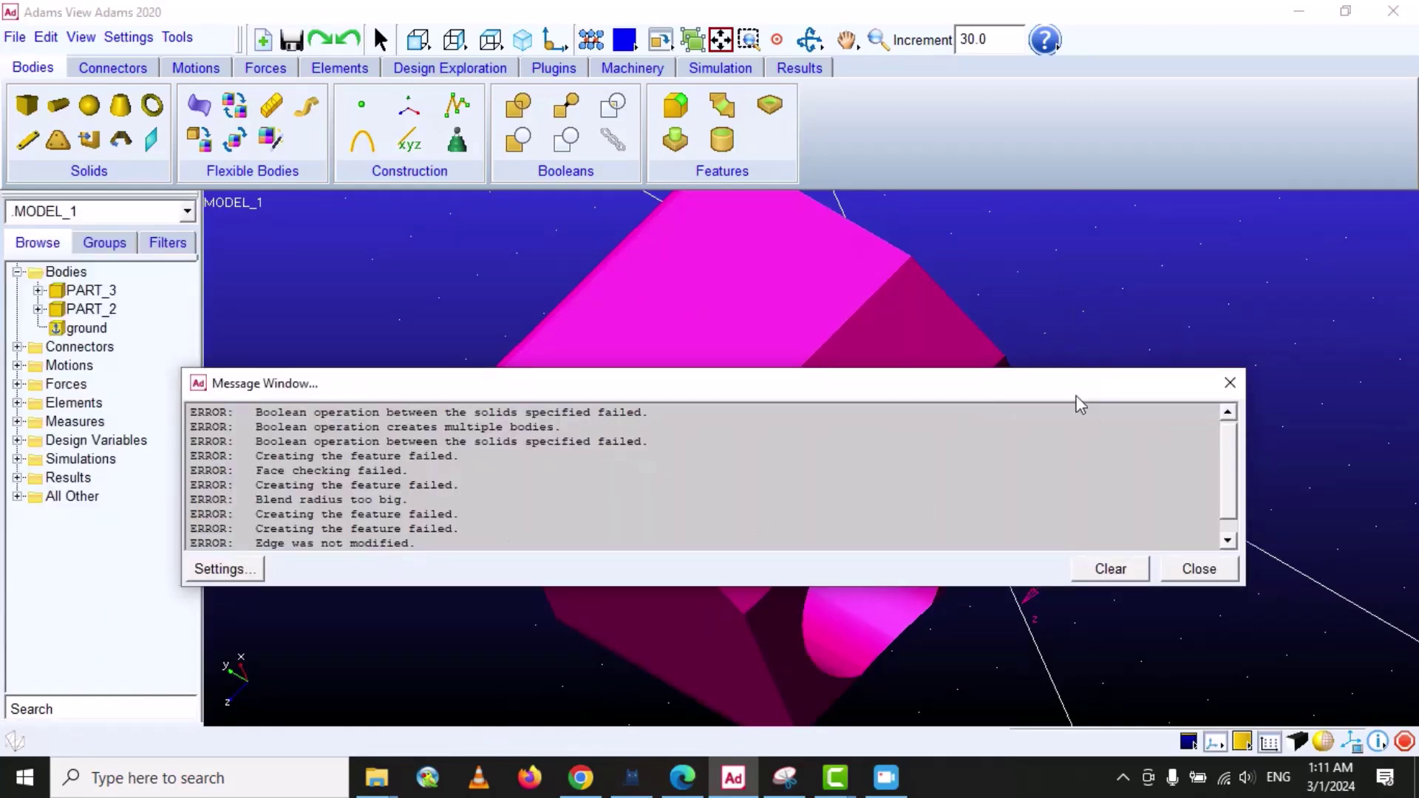
click(1229, 384)
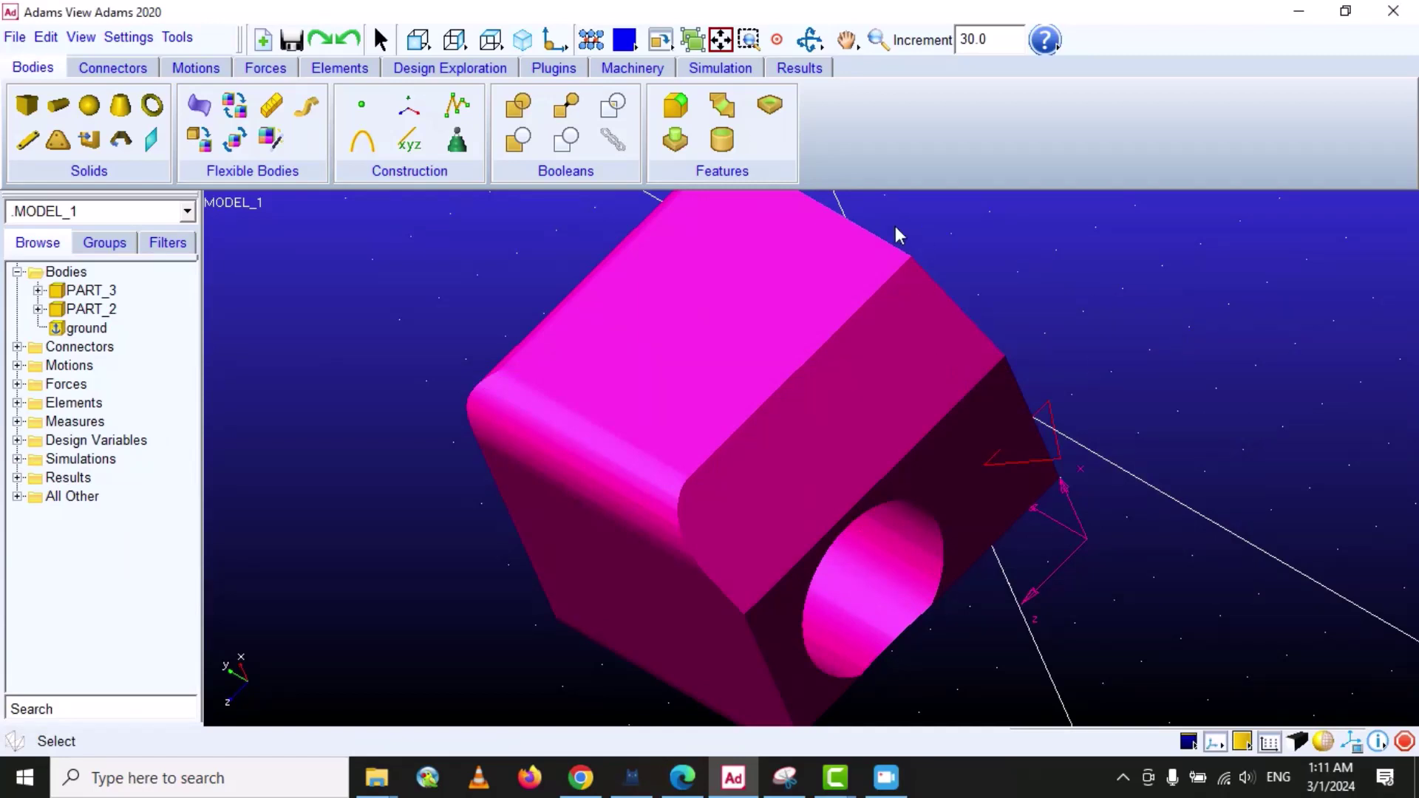
In the front view, create a box as a new part, 20 cm in length, height and depth, in the empty space beside the link.
click(810, 39)
drag(813, 310, 802, 430)
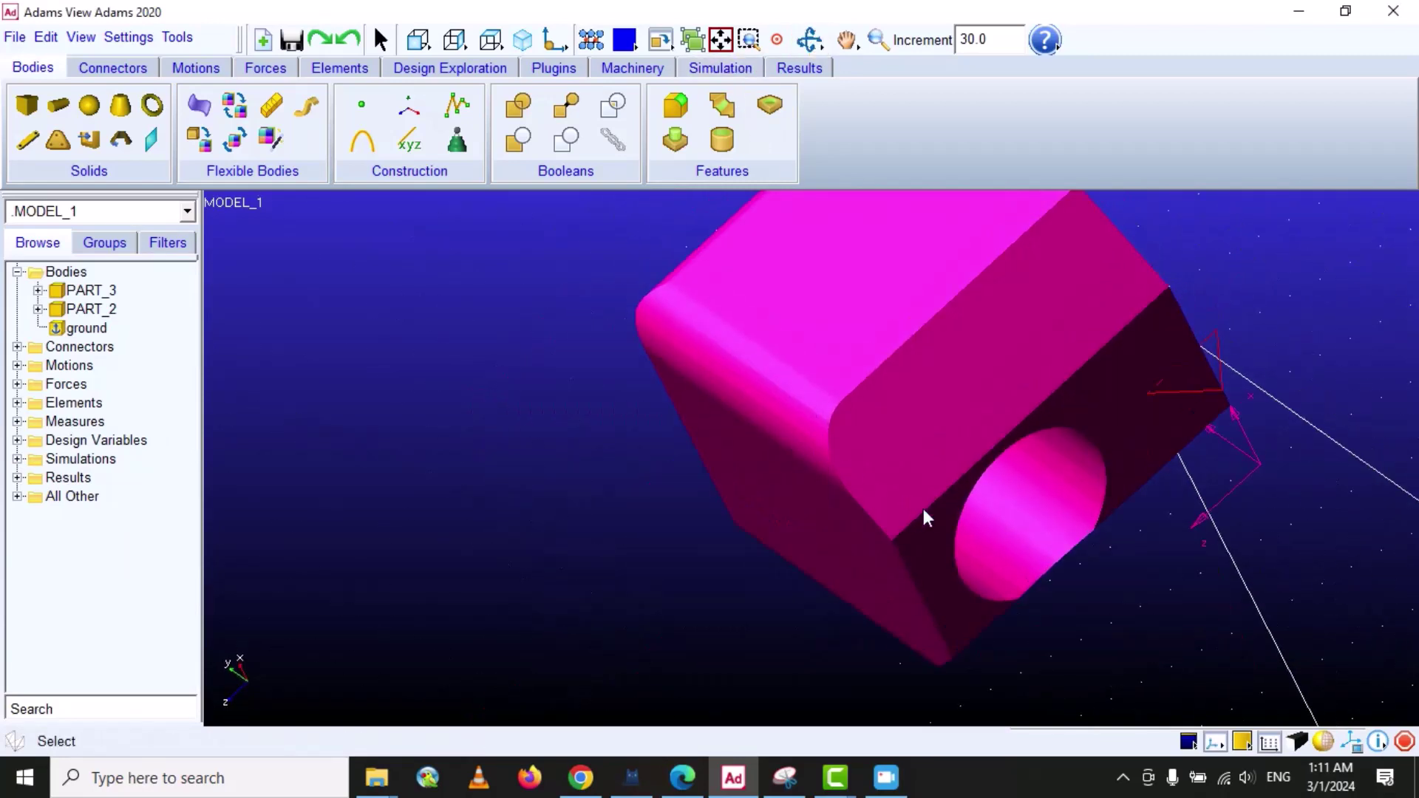
click(811, 40)
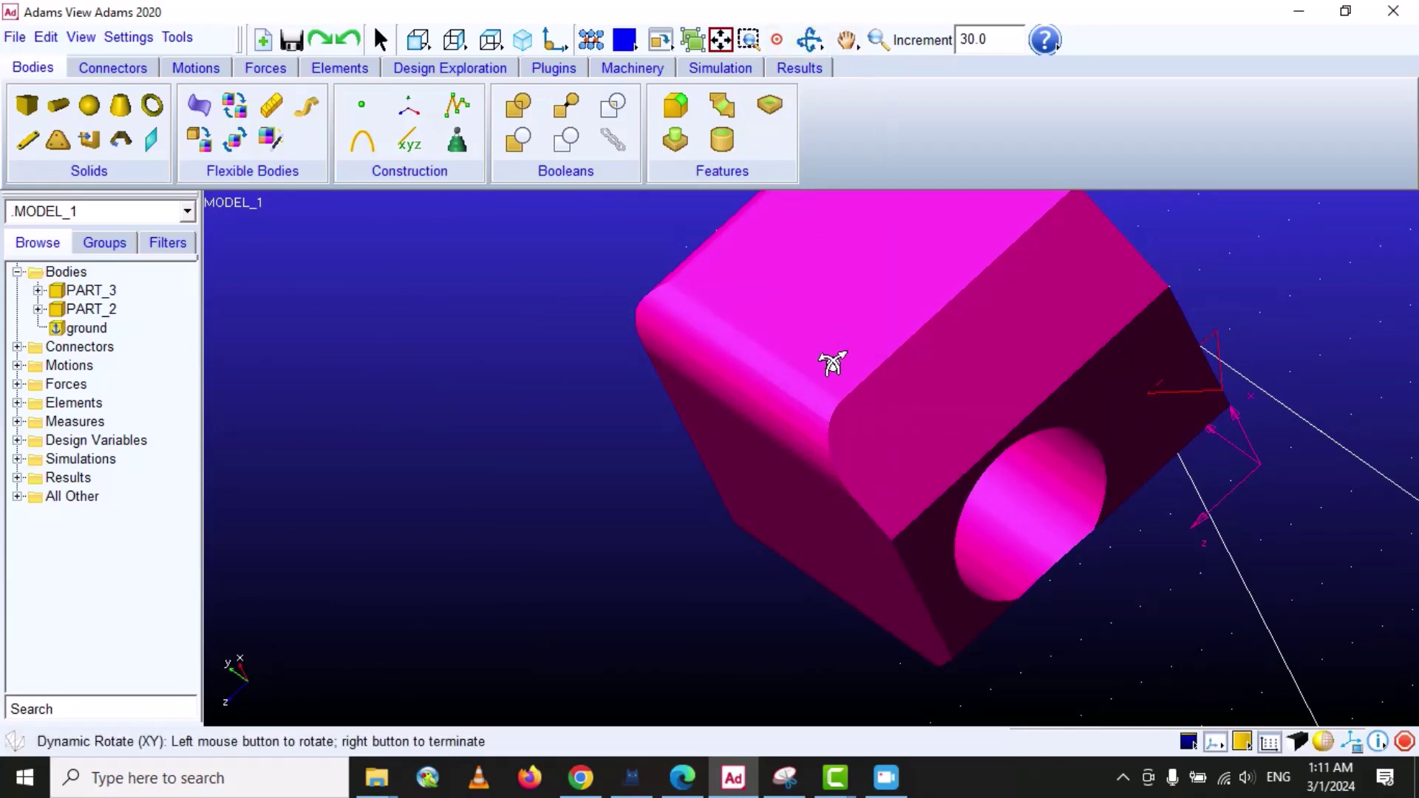
drag(832, 358, 858, 355)
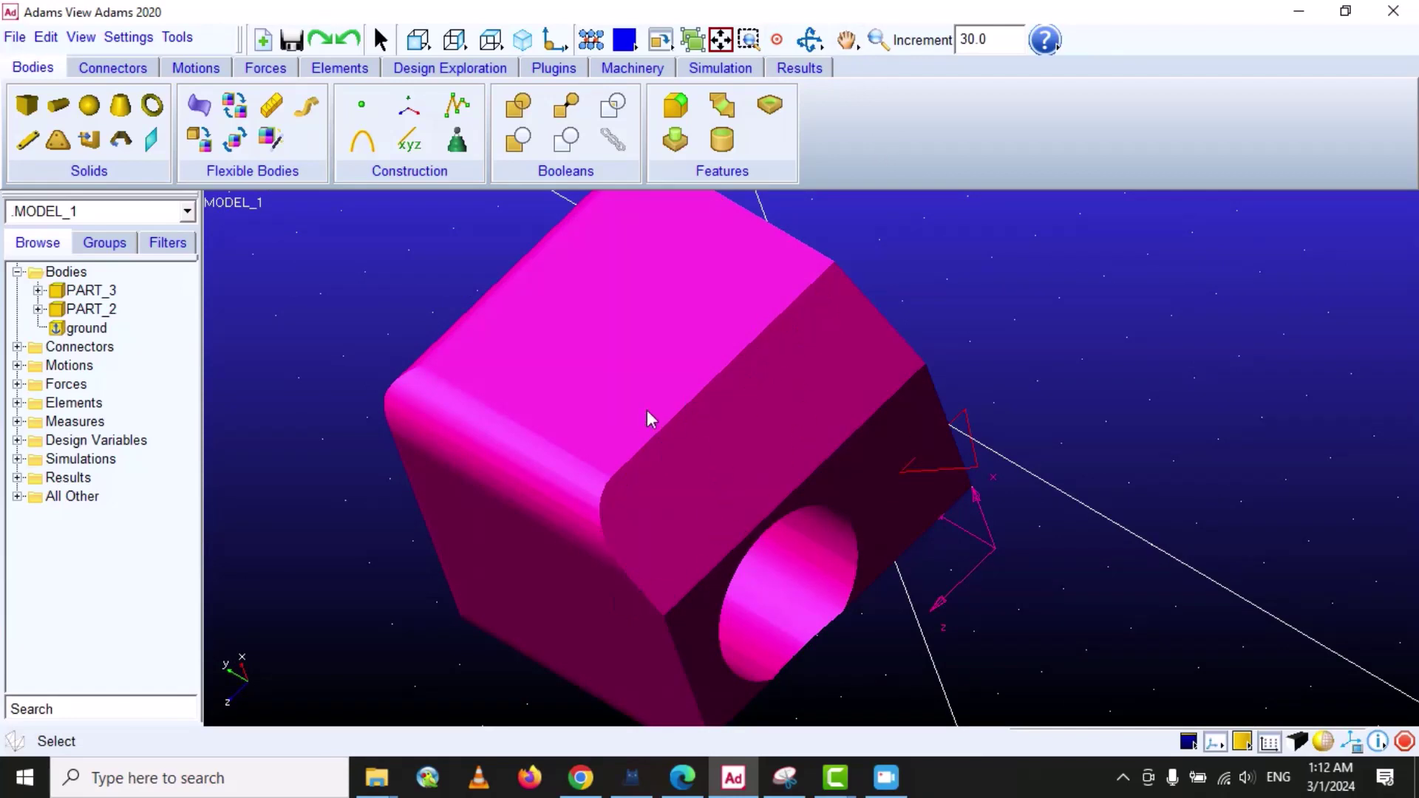
click(886, 46)
drag(918, 304, 924, 361)
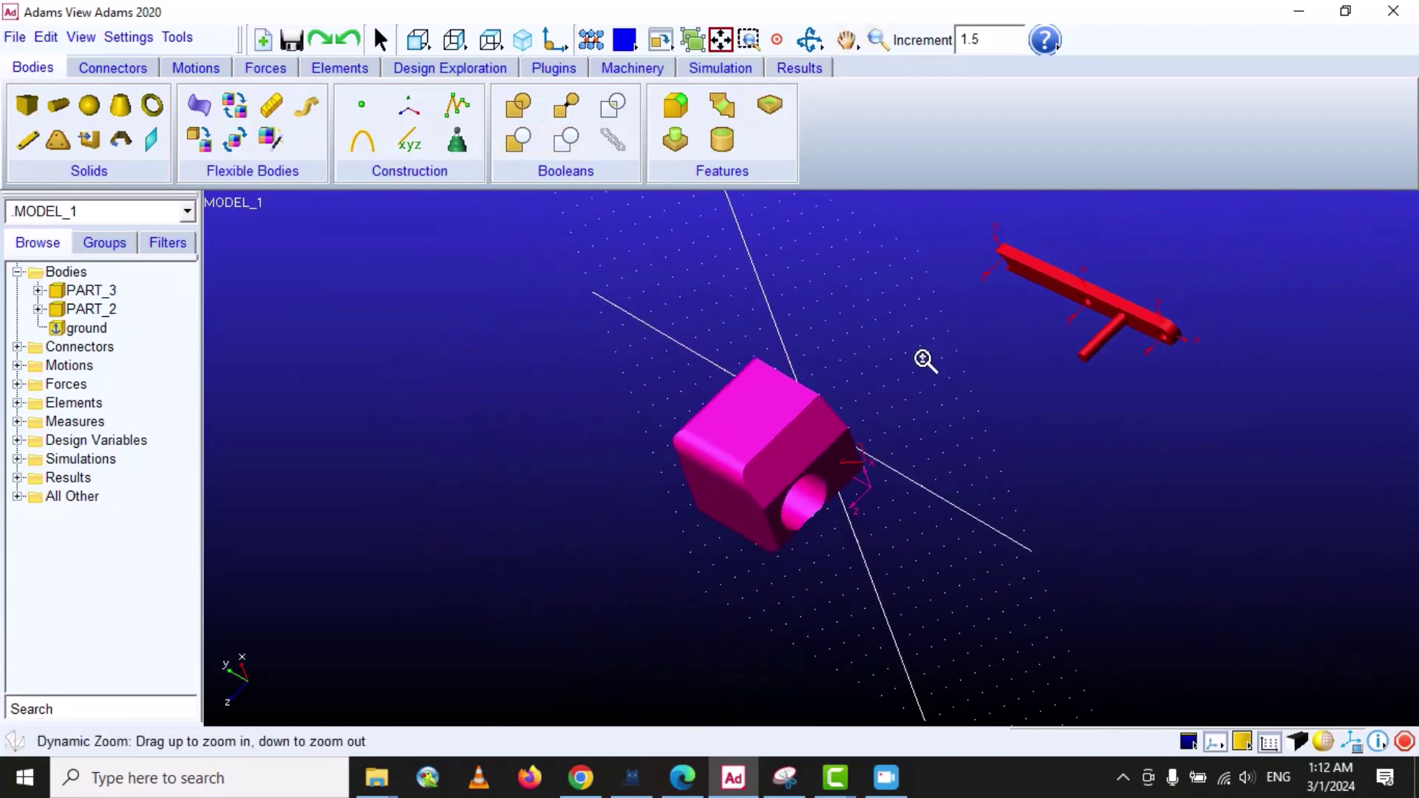
click(417, 39)
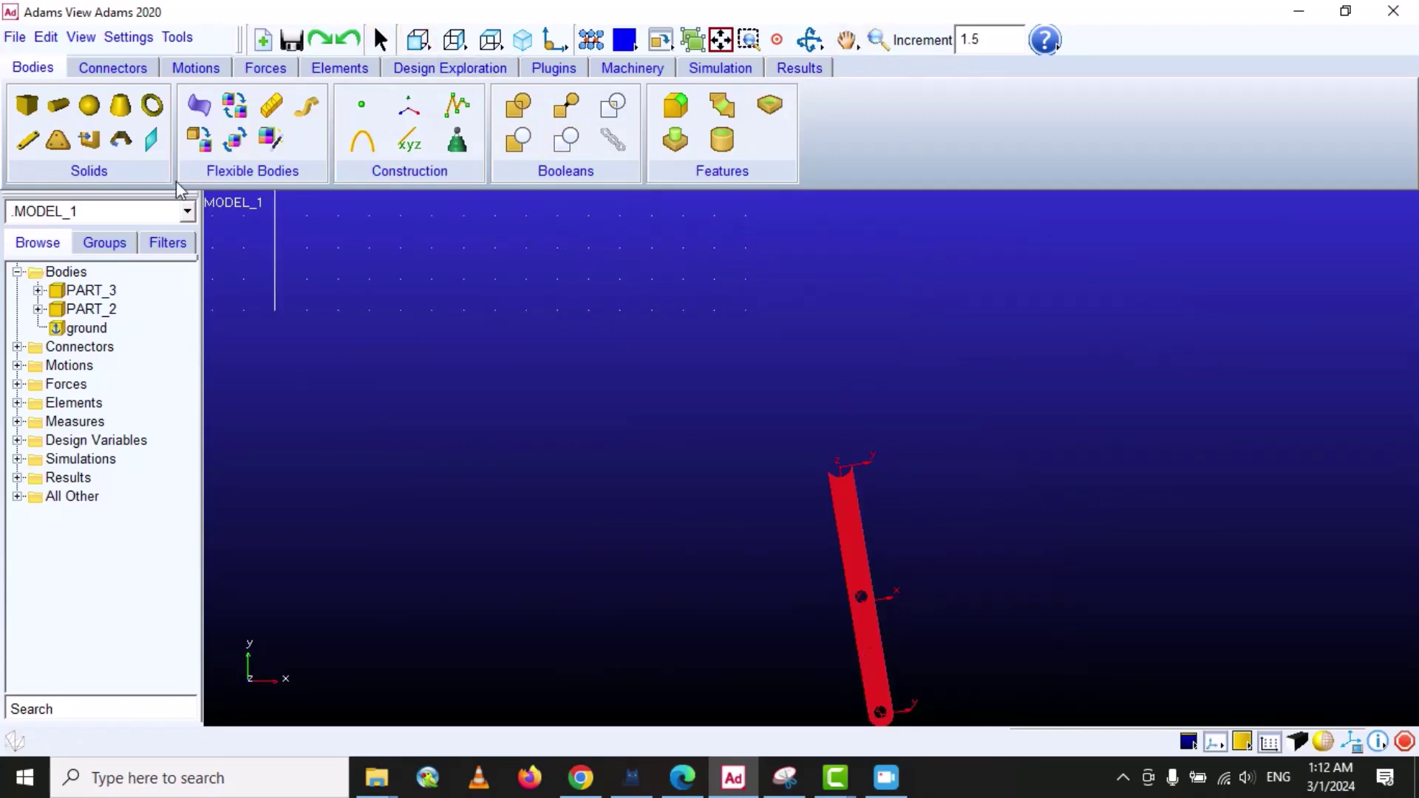
click(27, 105)
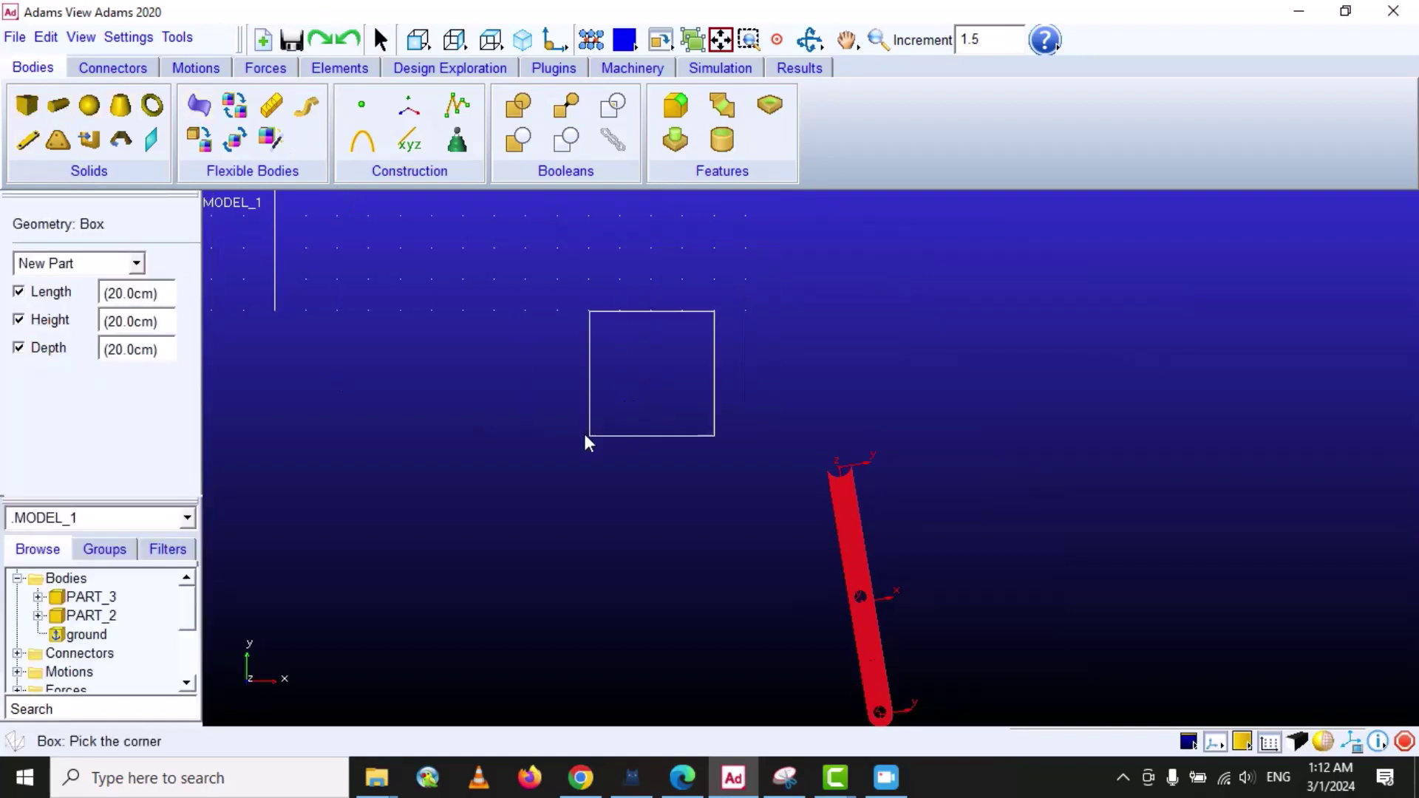
click(577, 465)
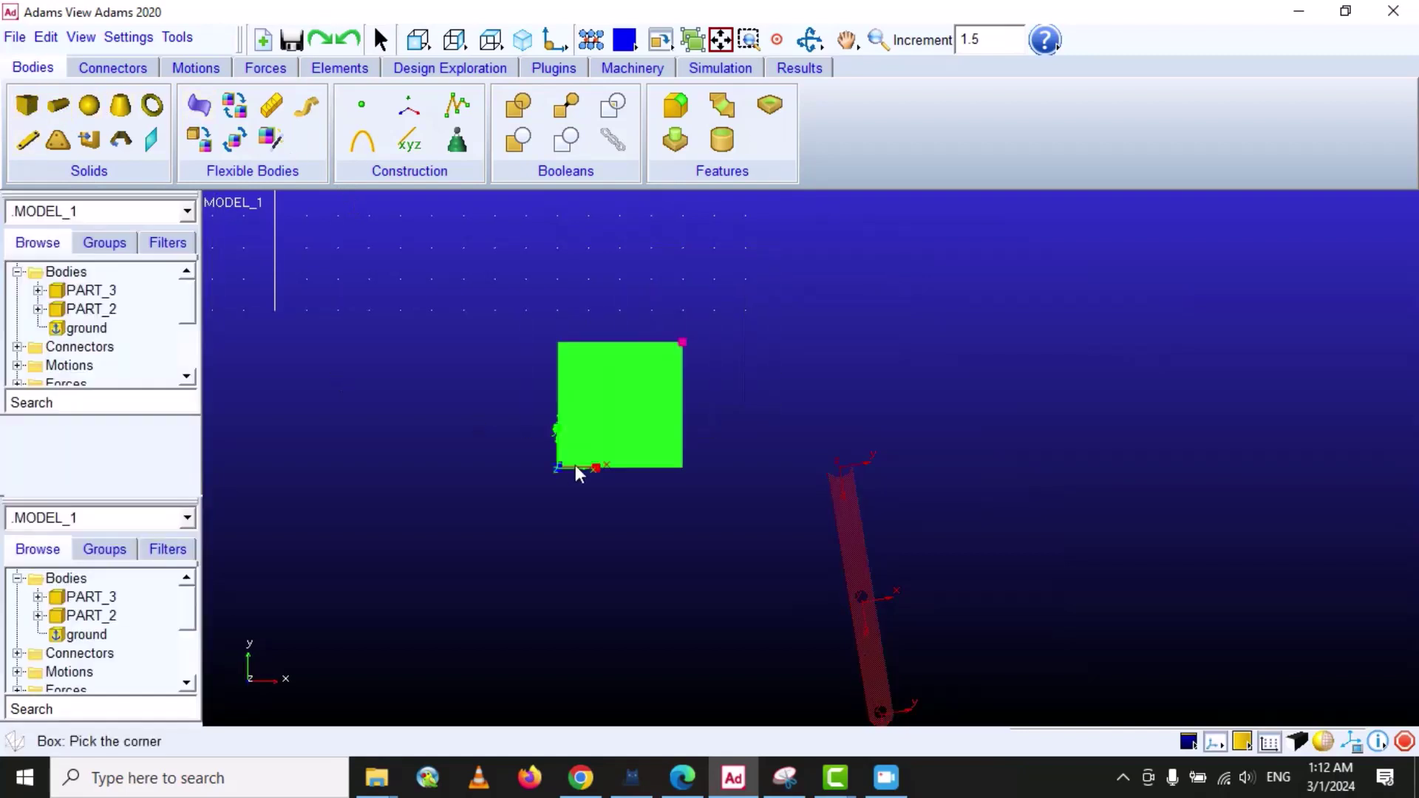
Shell the new box on the inside with a thickness of 0.2 cm, piercing its top, back and front faces.
click(878, 39)
drag(757, 273, 710, 392)
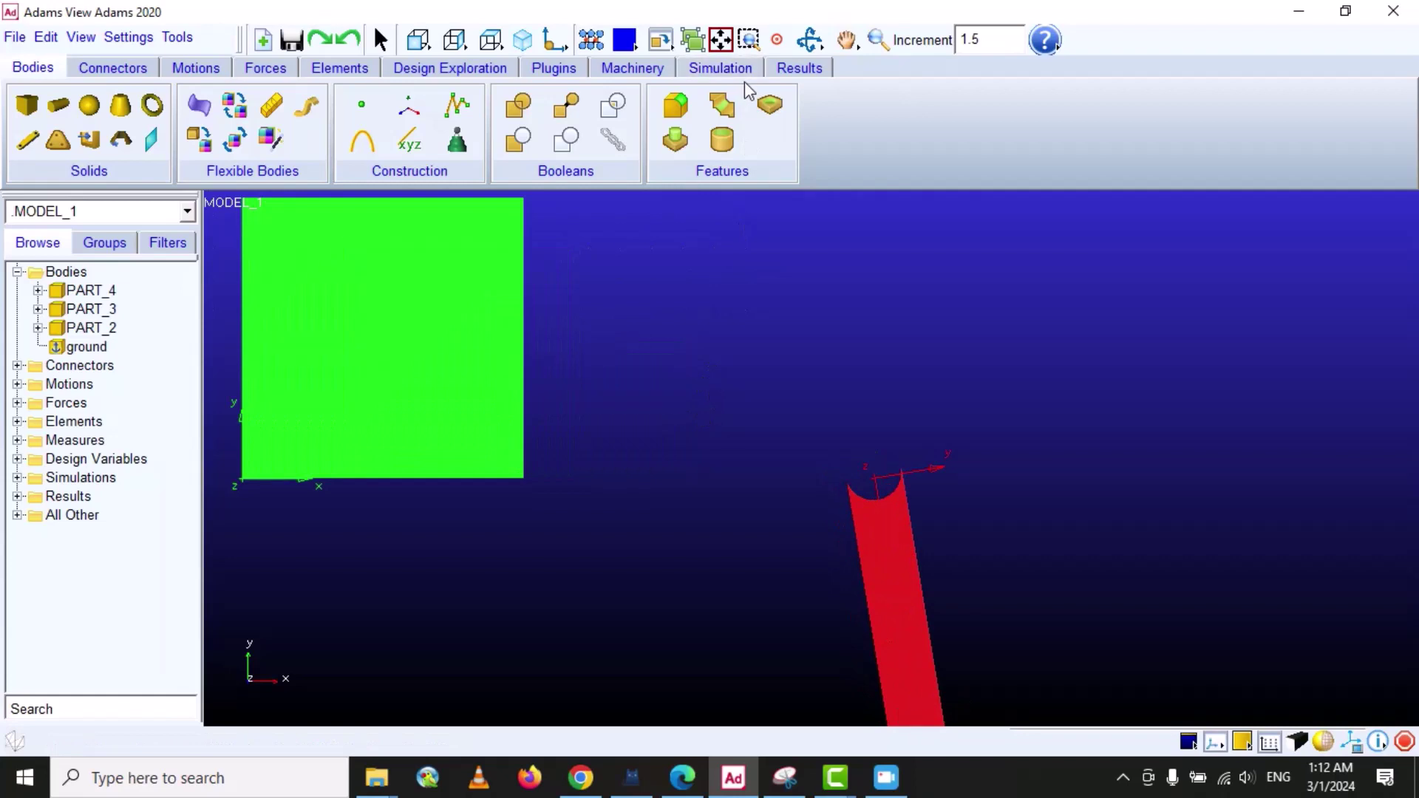
click(809, 40)
drag(432, 334, 804, 519)
click(809, 41)
drag(735, 447, 808, 491)
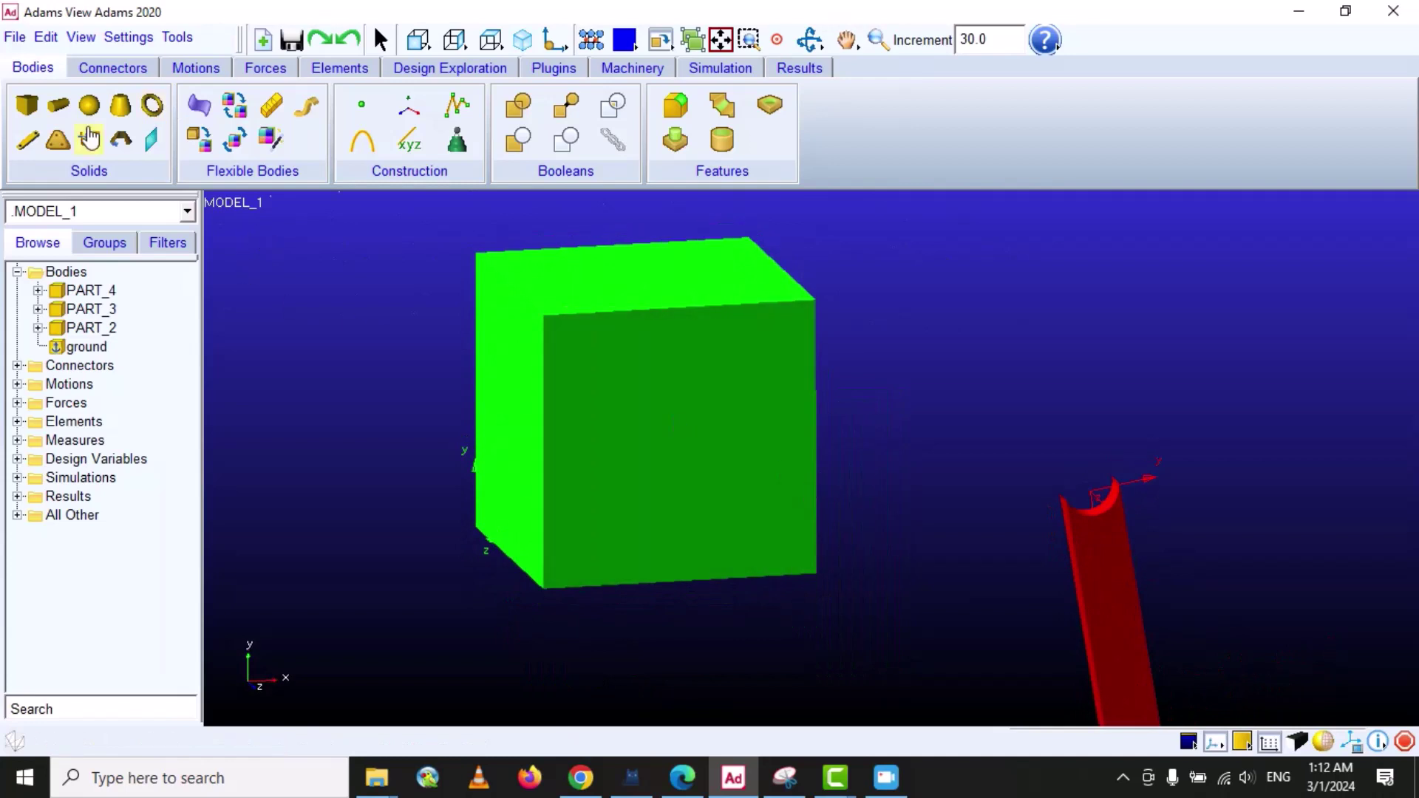
click(730, 148)
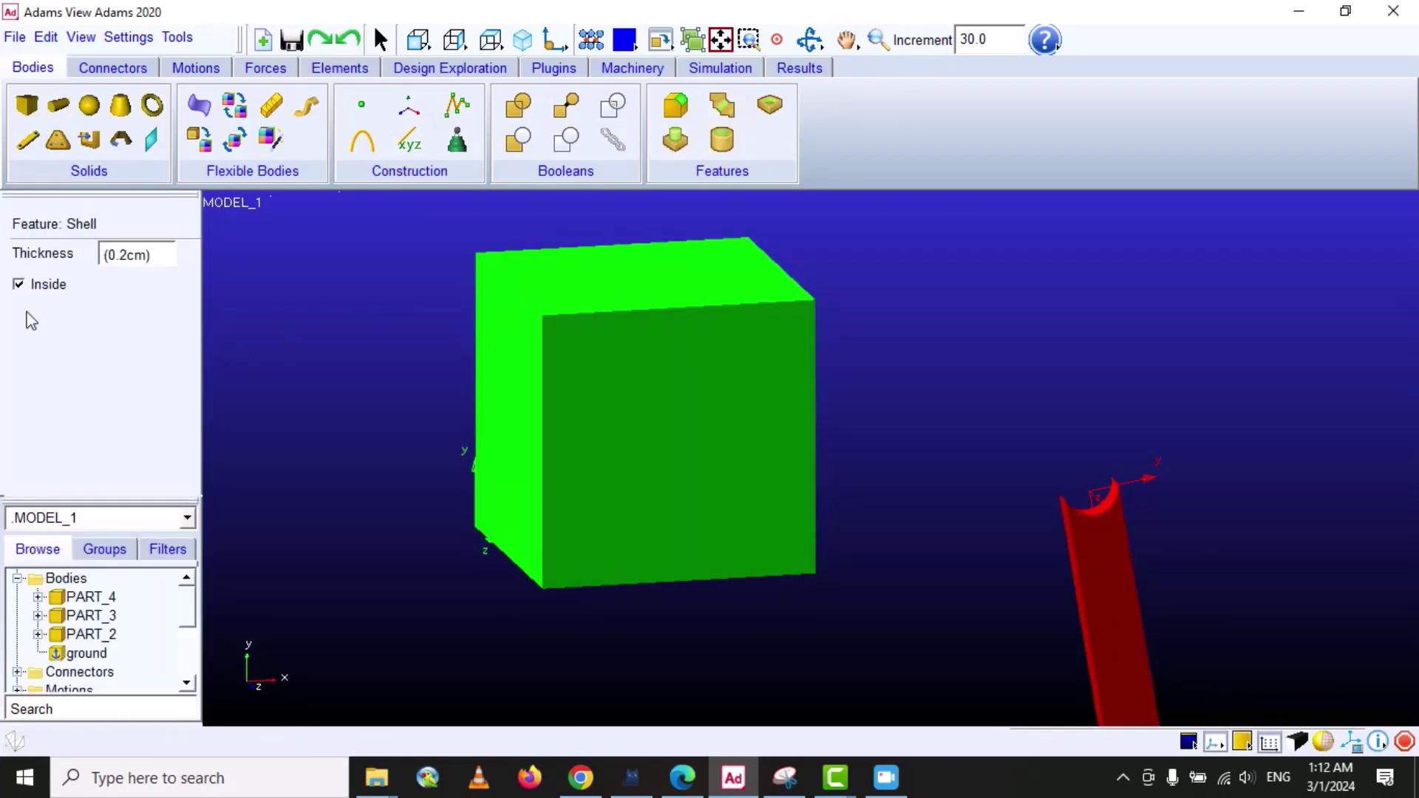
click(602, 281)
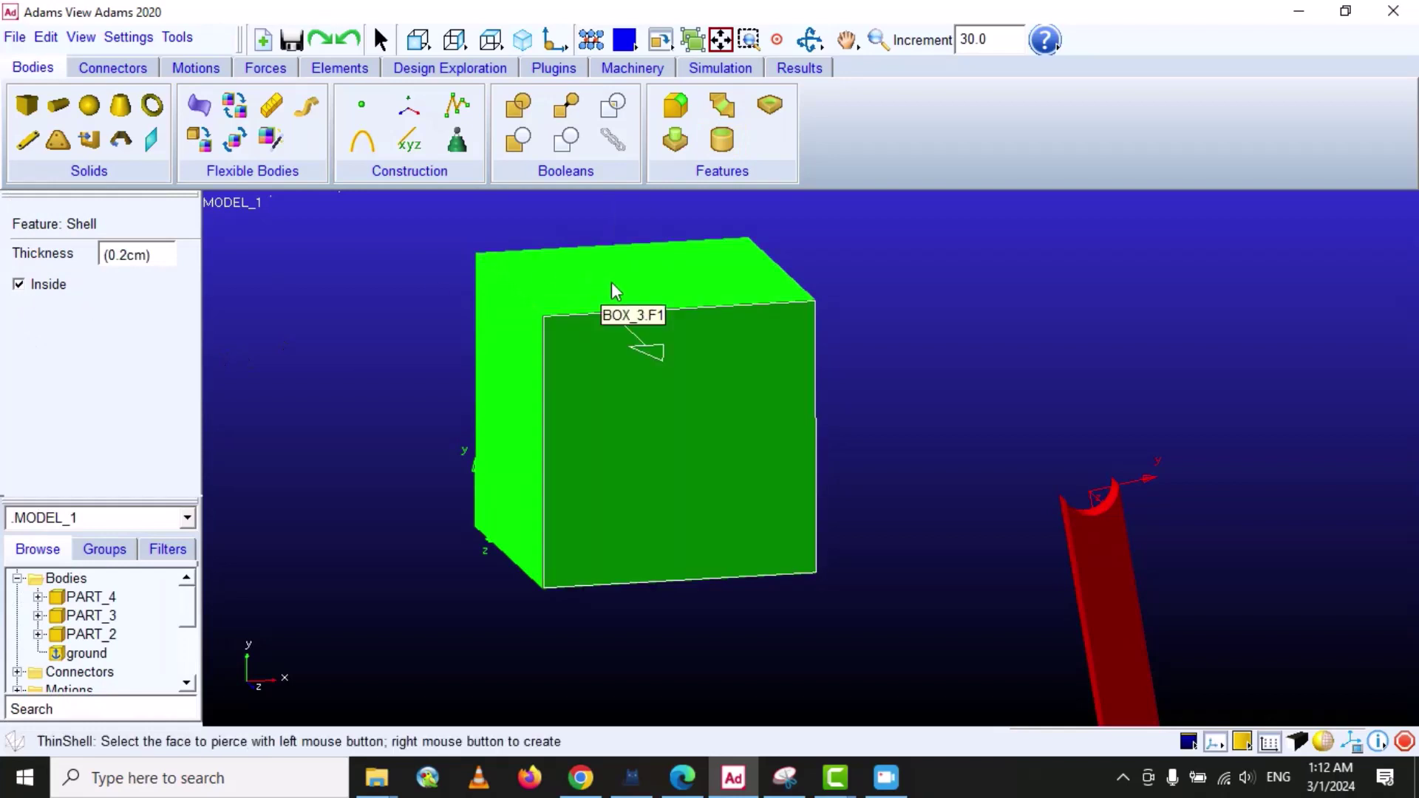
click(609, 259)
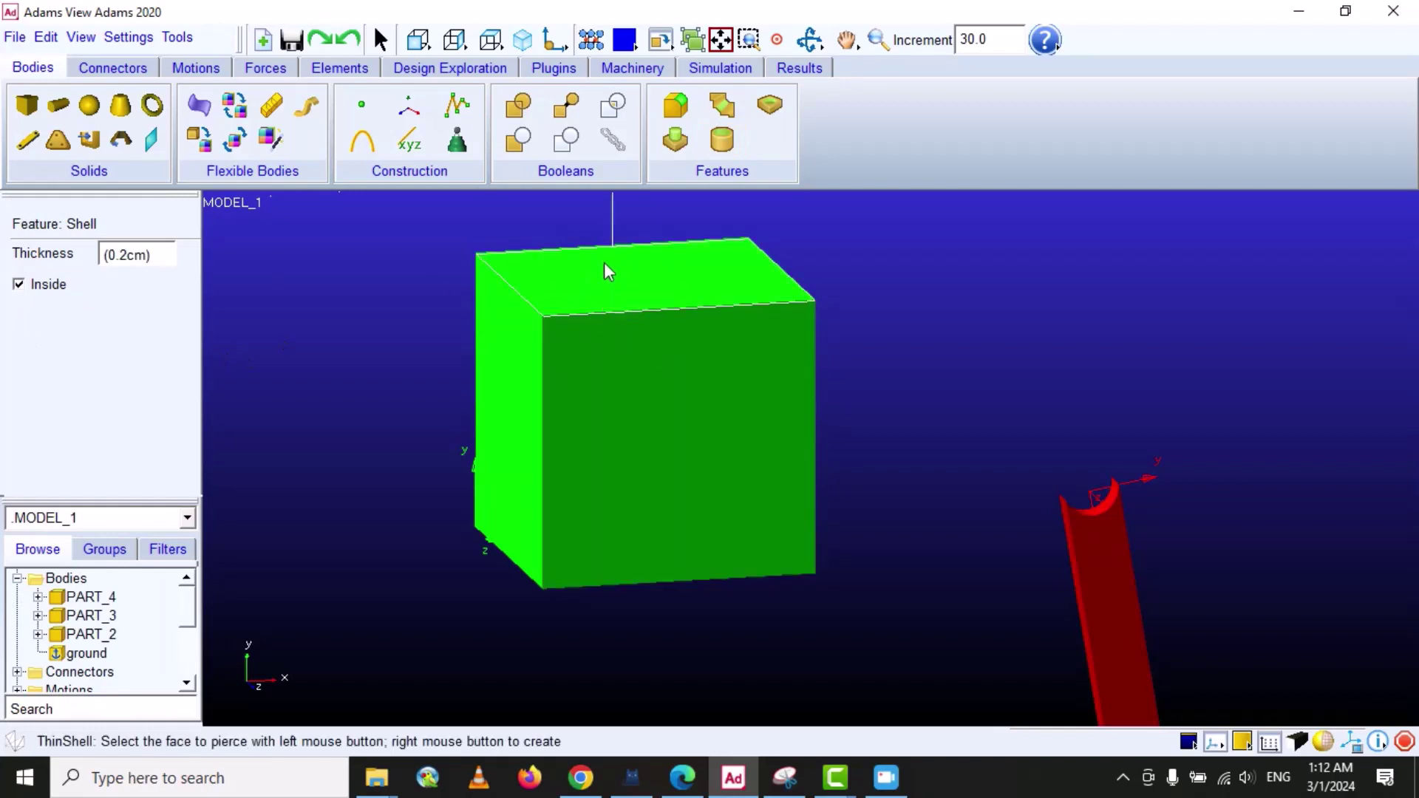
click(491, 351)
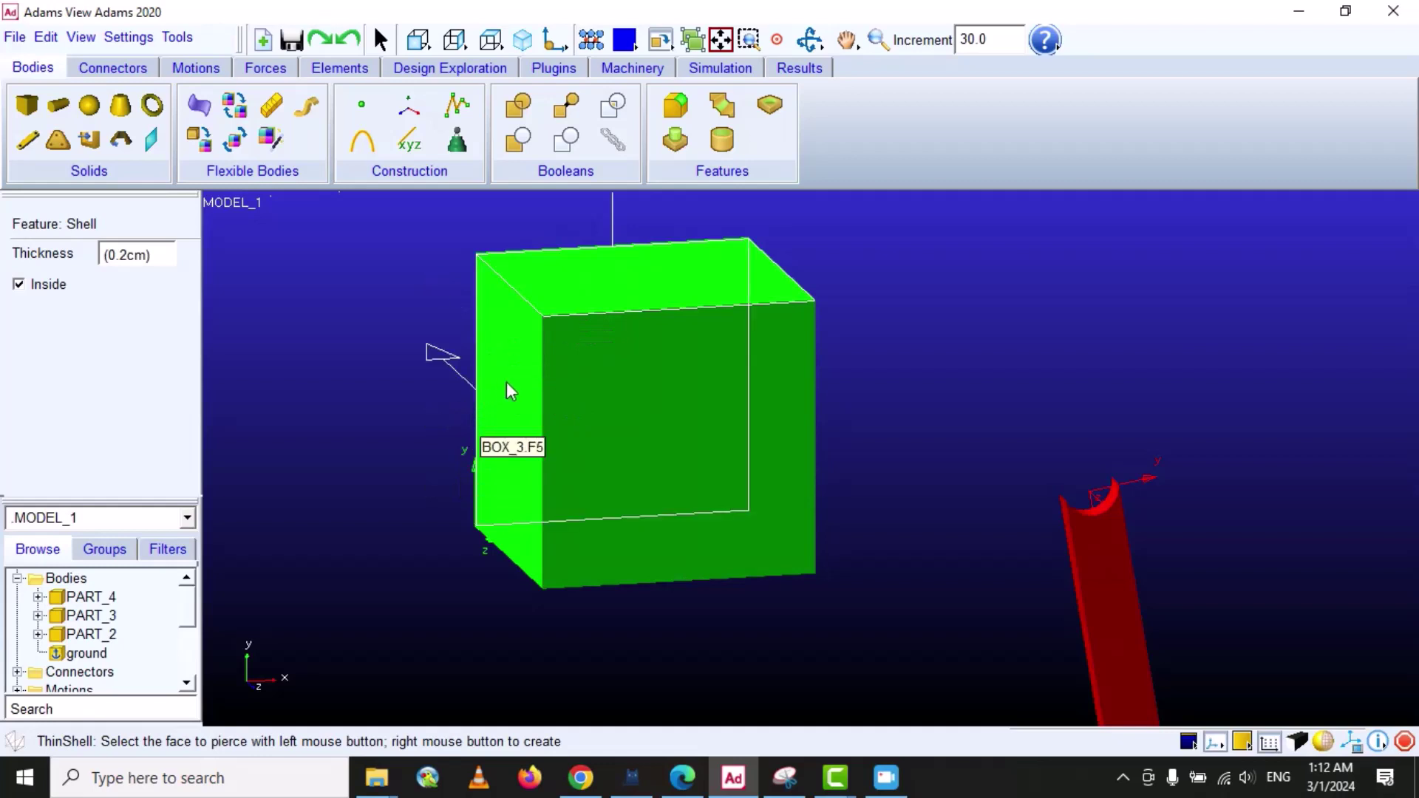
click(664, 387)
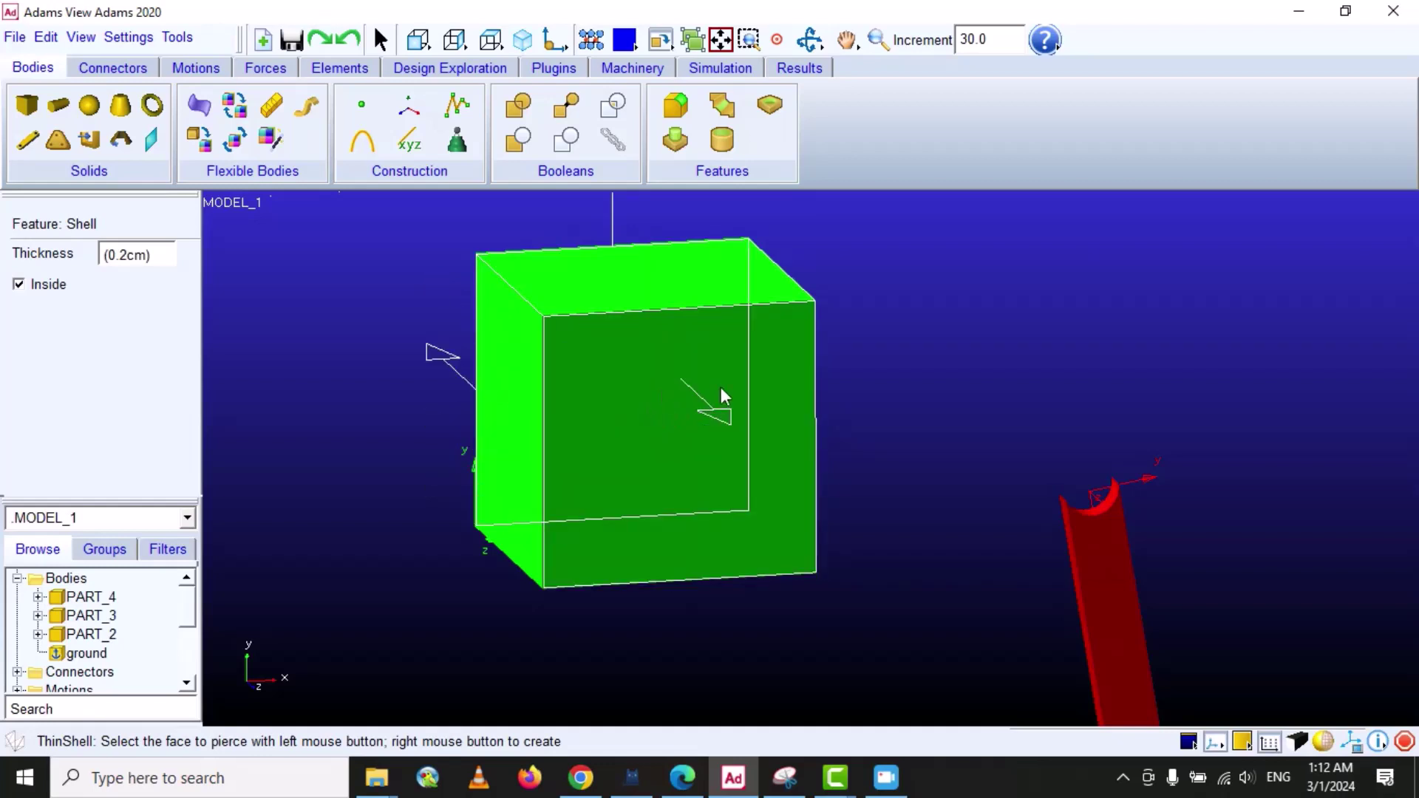
right_click(925, 325)
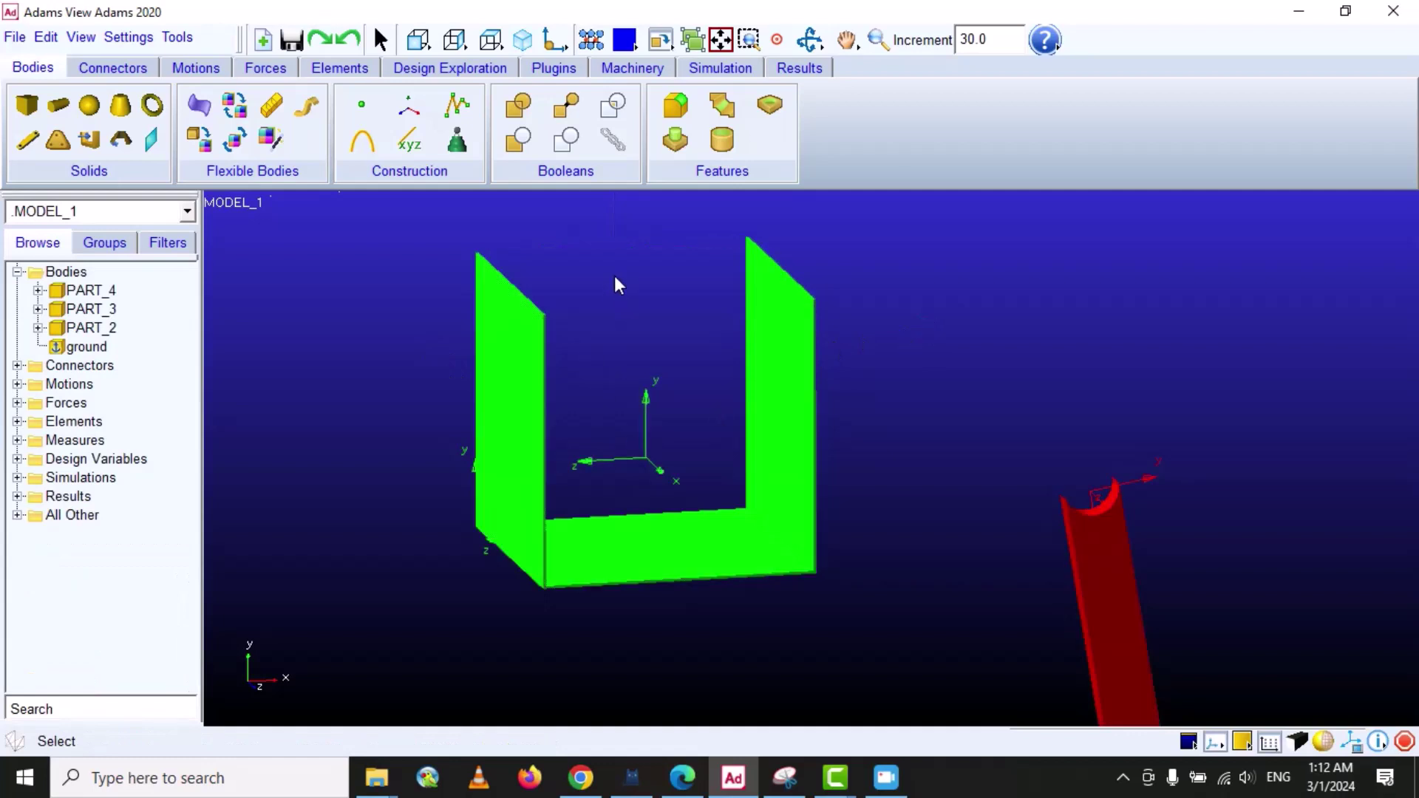
Examine the shelled box from another angle, bring the other parts into view, and display the connector tools.
click(810, 39)
drag(694, 436, 564, 453)
click(877, 40)
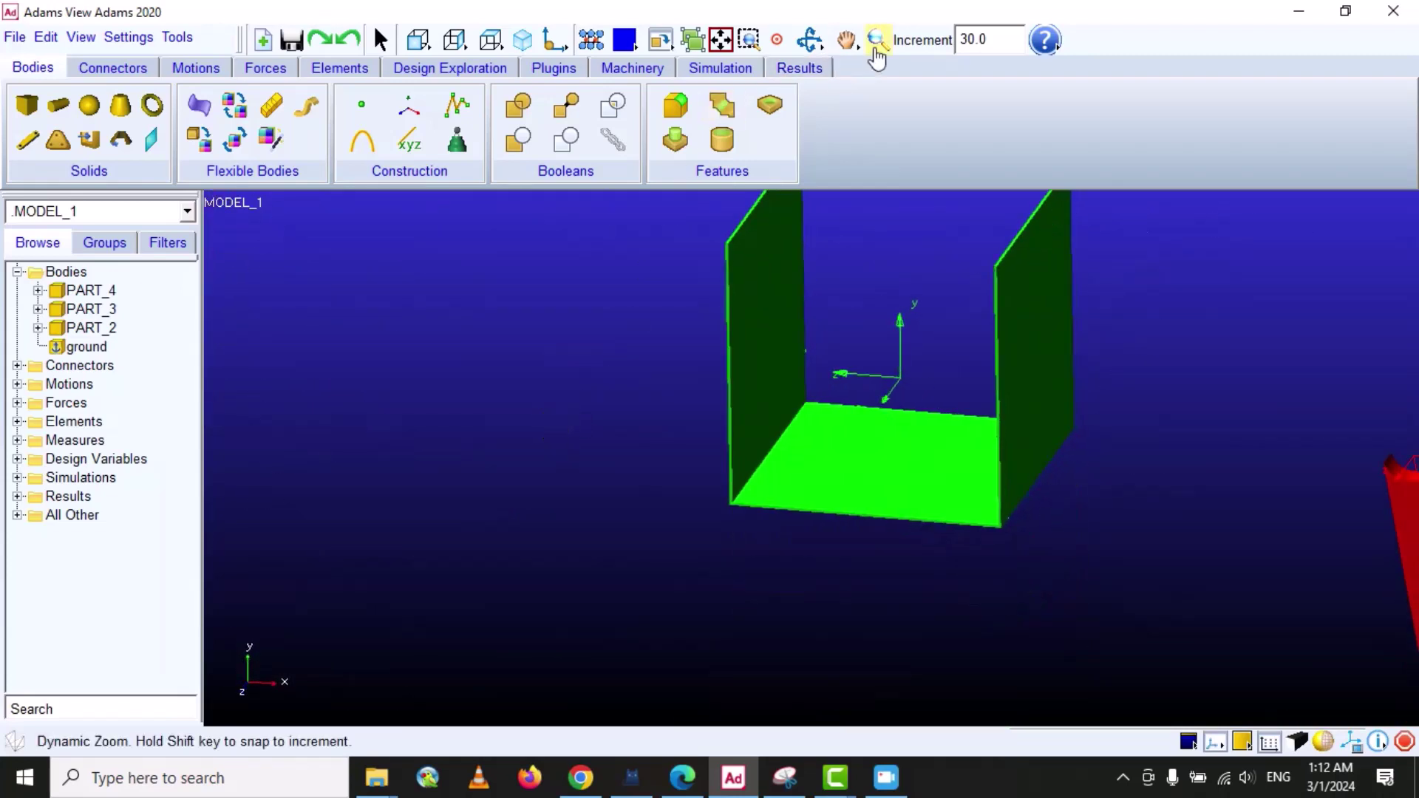
drag(614, 412, 643, 504)
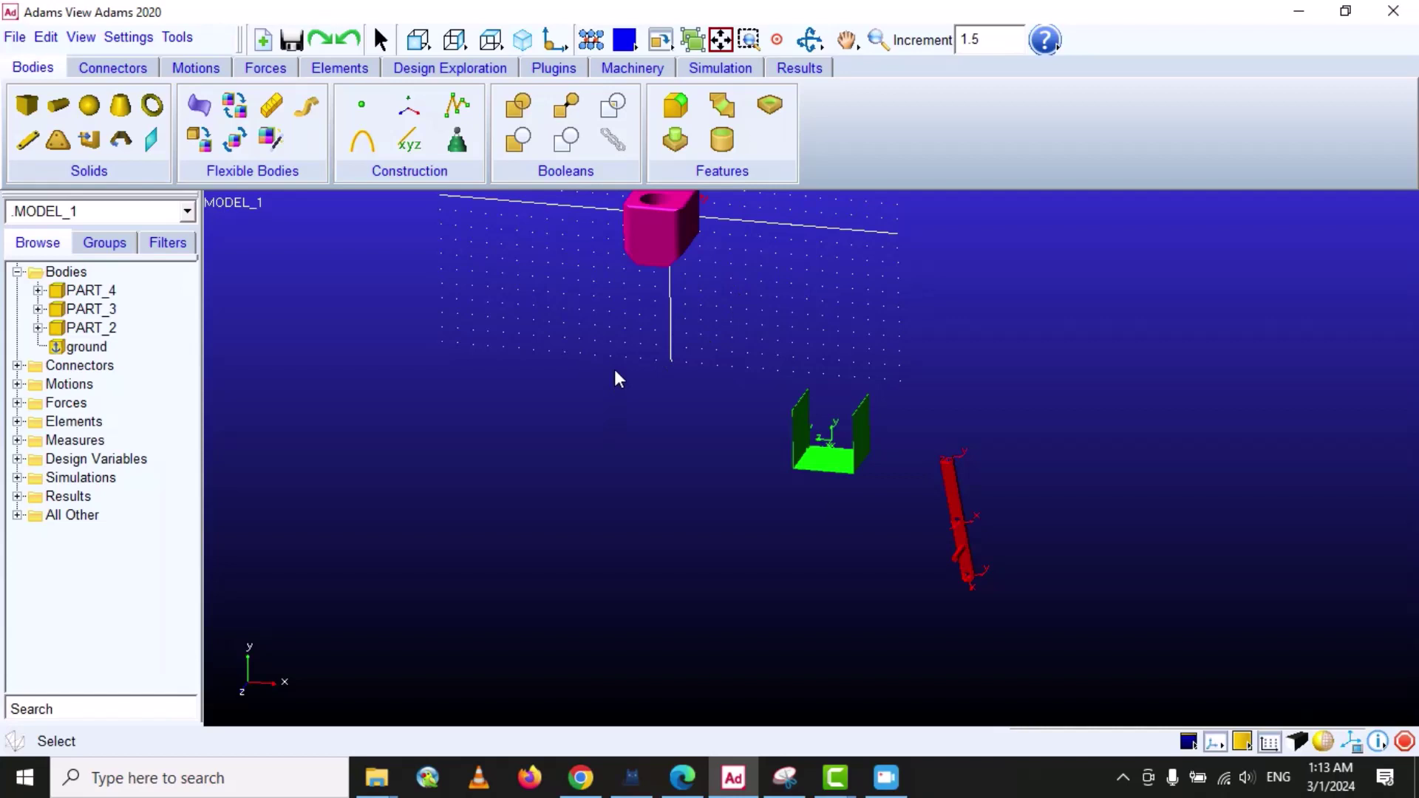
click(112, 68)
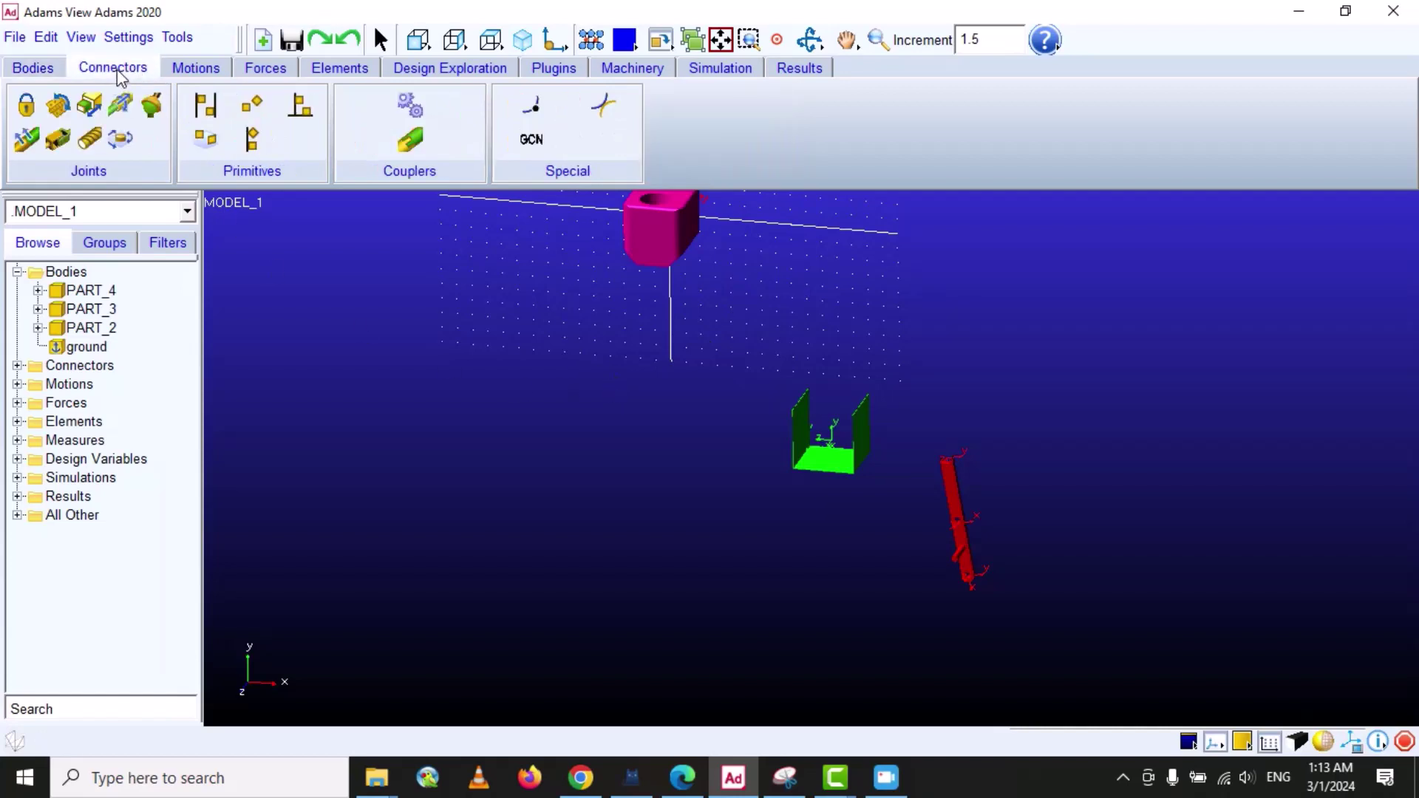